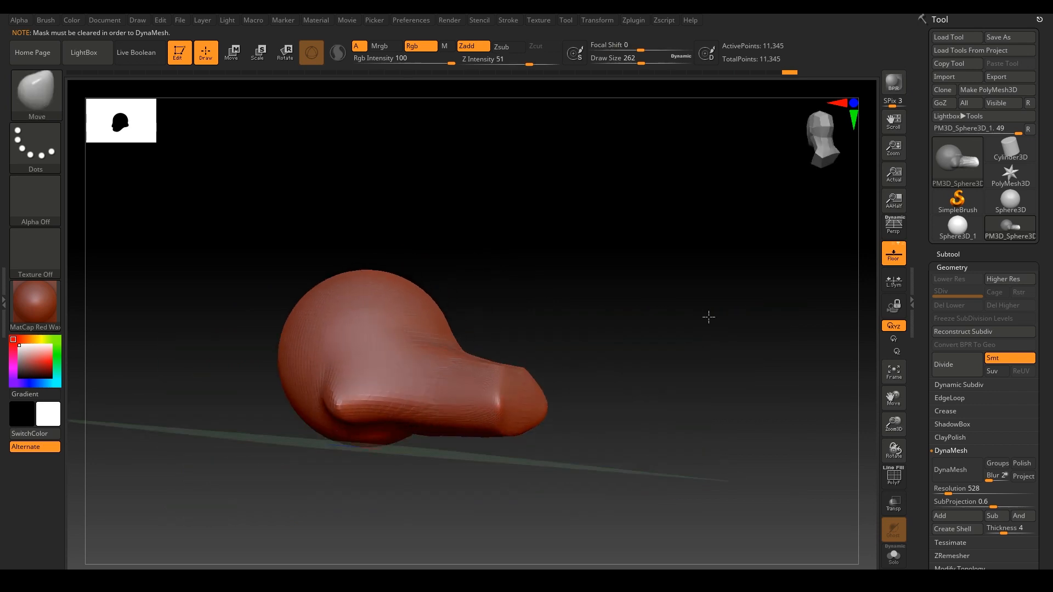
Divide the head mesh once and pull out its brow, snout and jaw corners with the Move brush.
left_click(951, 364)
left_click_drag(636, 356, 590, 384)
left_click_drag(564, 299, 458, 347)
left_click_drag(572, 378, 510, 315)
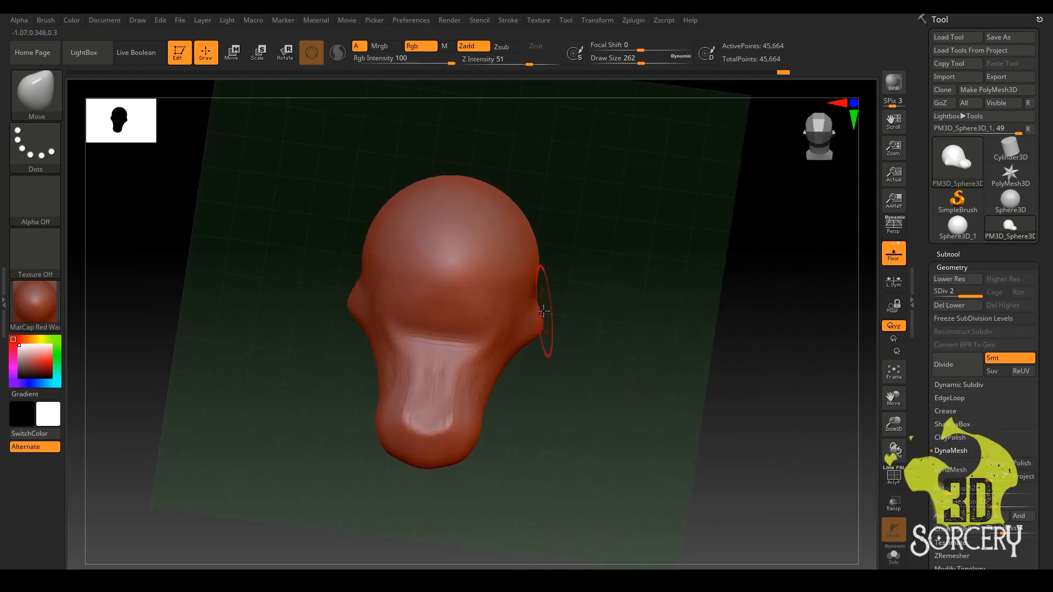
mouse_move(601, 357)
left_mouse_down()
mouse_move(609, 383)
mouse_move(447, 413)
mouse_move(487, 340)
mouse_move(455, 364)
mouse_move(493, 351)
mouse_move(541, 371)
mouse_move(758, 272)
mouse_move(608, 390)
mouse_move(632, 425)
mouse_move(607, 343)
left_mouse_up()
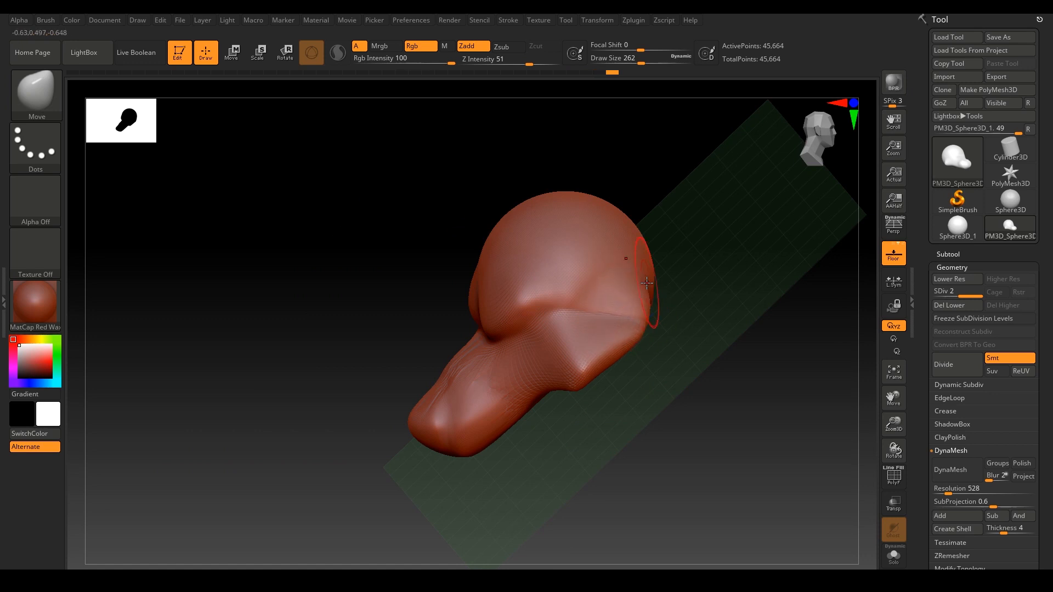
mouse_move(646, 282)
left_mouse_down()
mouse_move(731, 348)
mouse_move(597, 460)
mouse_move(615, 434)
mouse_move(762, 400)
mouse_move(649, 348)
mouse_move(732, 379)
mouse_move(404, 380)
mouse_move(733, 331)
mouse_move(536, 395)
left_mouse_up()
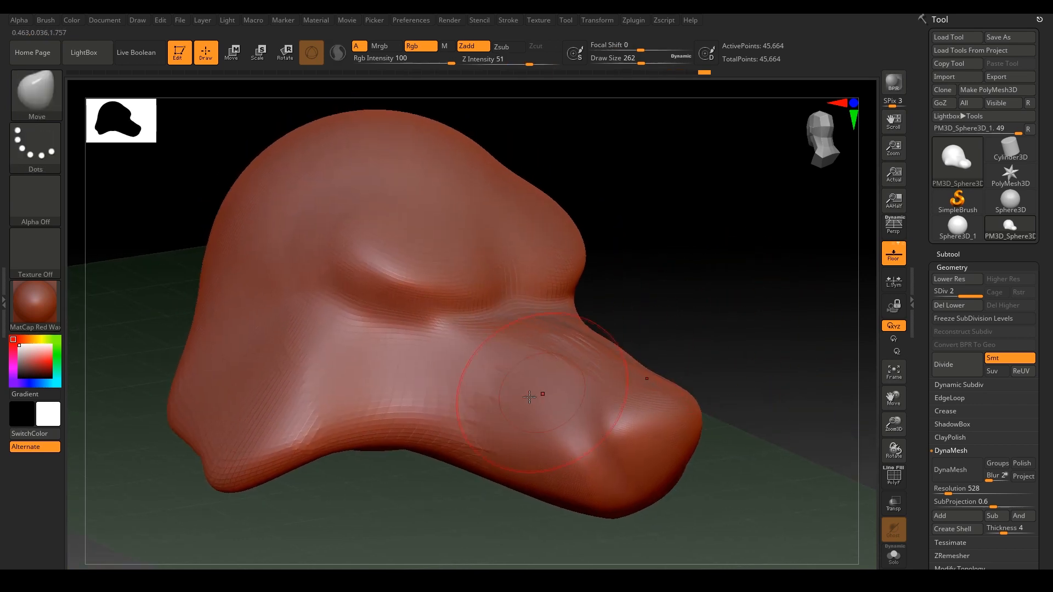
Build up the brow ridges and the areas under the eyes with the FormSoft brush at draw size 87.
key("b")
key("f")
key("s")
key("s")
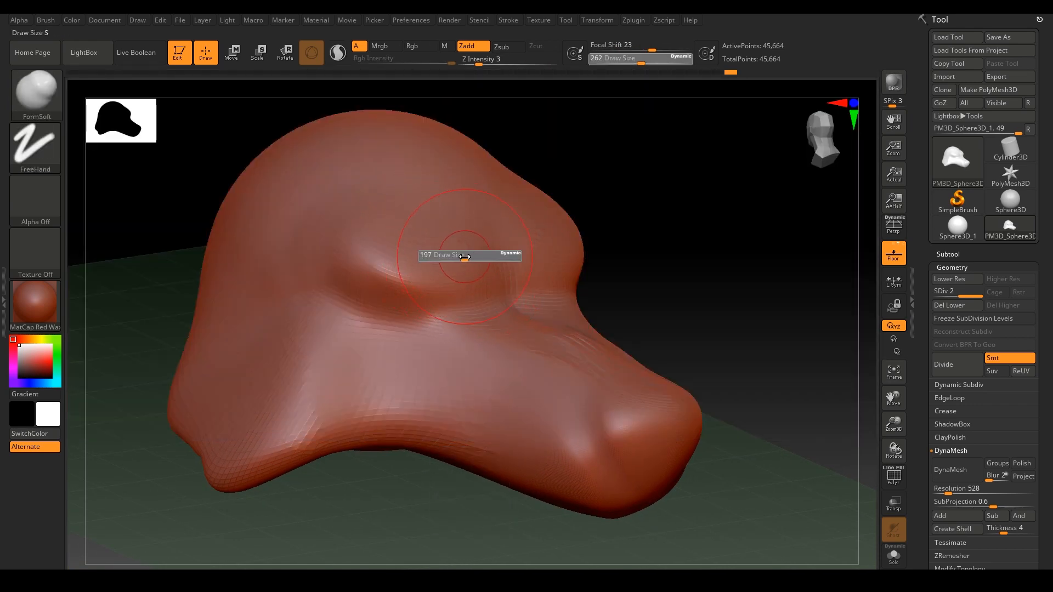
left_click_drag(466, 278, 316, 278)
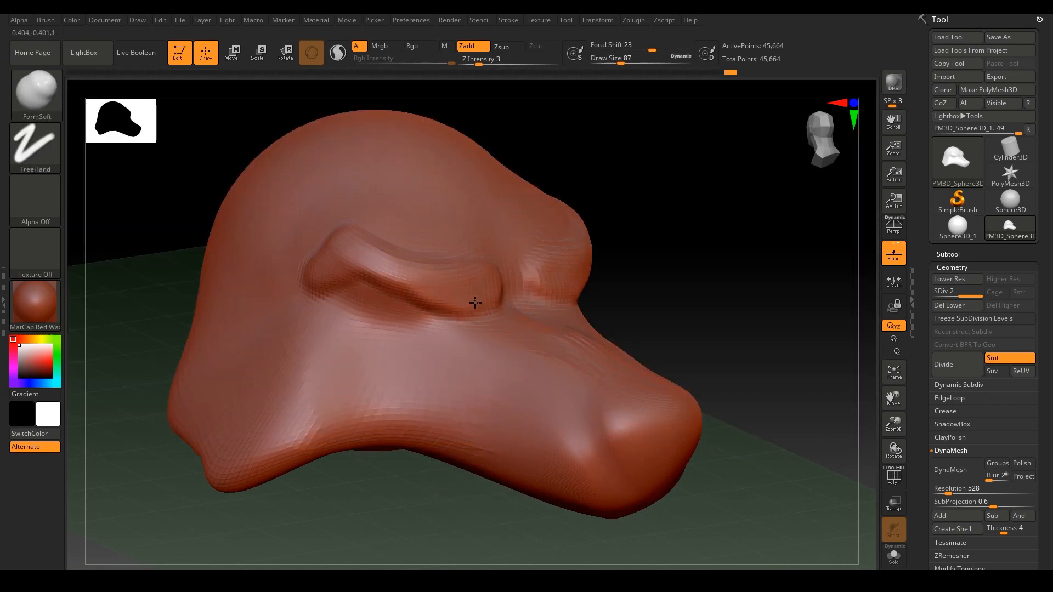
mouse_move(386, 310)
left_mouse_down()
mouse_move(375, 299)
mouse_move(464, 387)
mouse_move(345, 380)
mouse_move(347, 334)
left_mouse_up()
left_click_drag(749, 266, 653, 280)
Turn on DynaMesh without freezing subdivision levels and remesh the head at resolution 312.
left_click(950, 470)
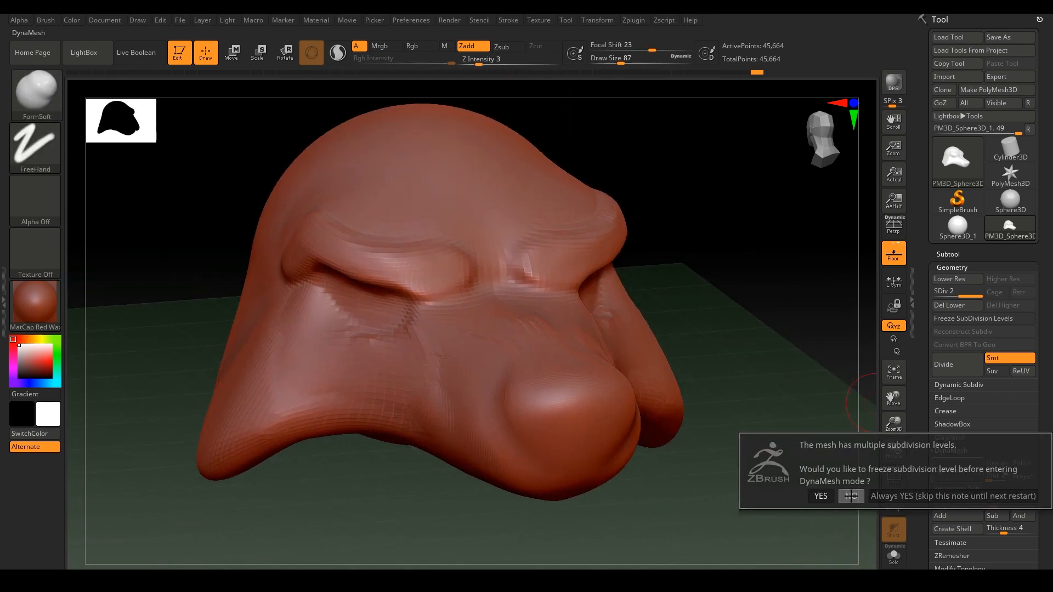
left_click(851, 495)
left_click_drag(723, 317, 752, 369)
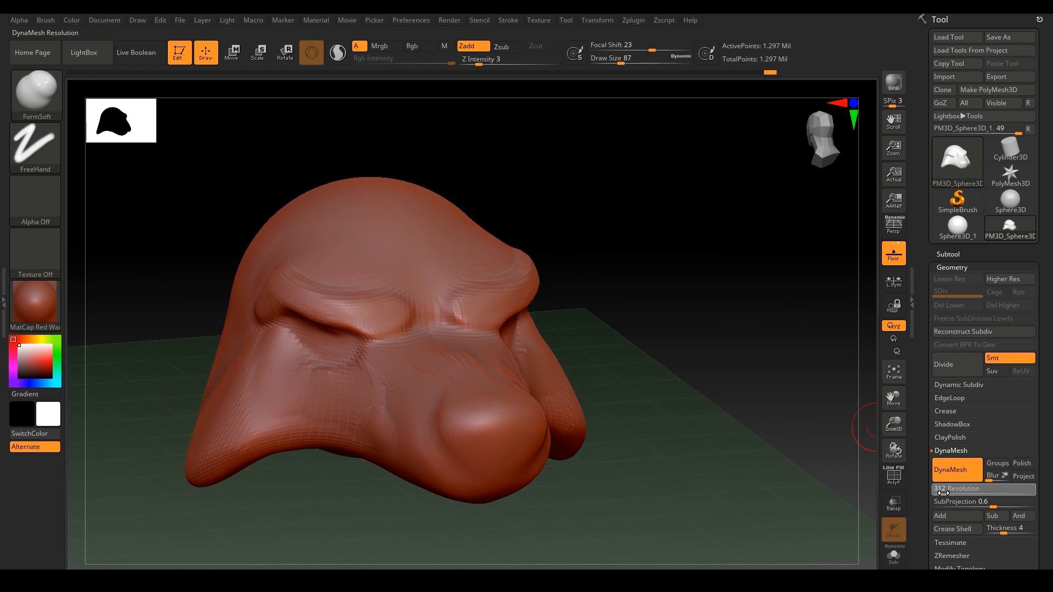
left_click_drag(718, 411, 660, 437, "ctrl")
Smooth the surface around the brow ridges and eye areas of the head.
left_click_drag(615, 373, 719, 348, "shift")
mouse_move(410, 432)
left_mouse_down("shift")
mouse_move(362, 395)
mouse_move(361, 370)
mouse_move(408, 351)
mouse_move(545, 337)
mouse_move(415, 349)
left_mouse_up("shift")
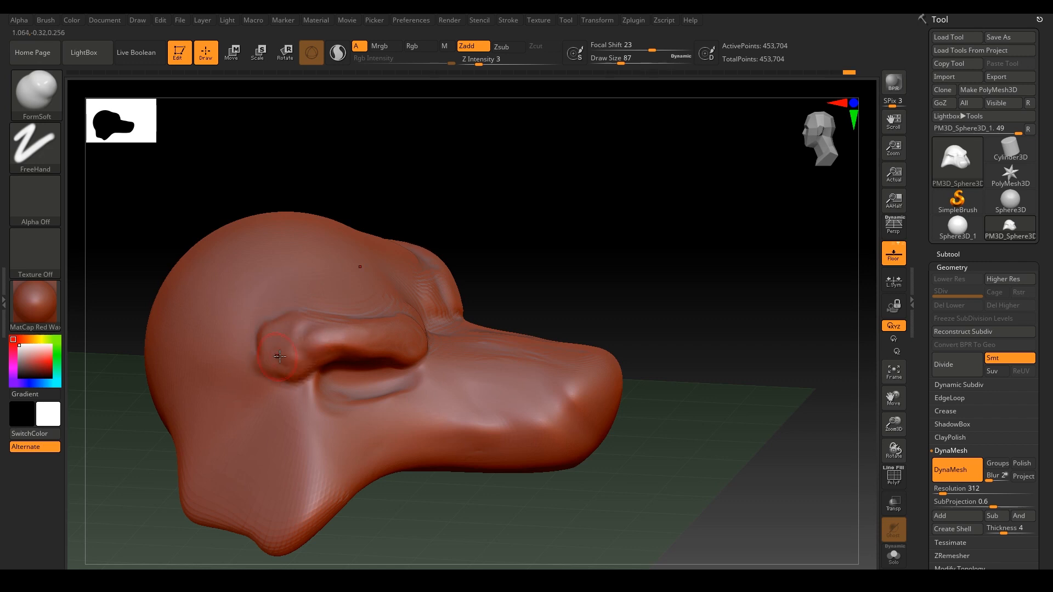
left_click_drag(290, 363, 341, 351, "shift")
left_click_drag(679, 308, 651, 366)
Build up and smooth the cheeks and sides of the muzzle with the FormSoft brush at draw size 187.
key("s")
left_click(476, 415)
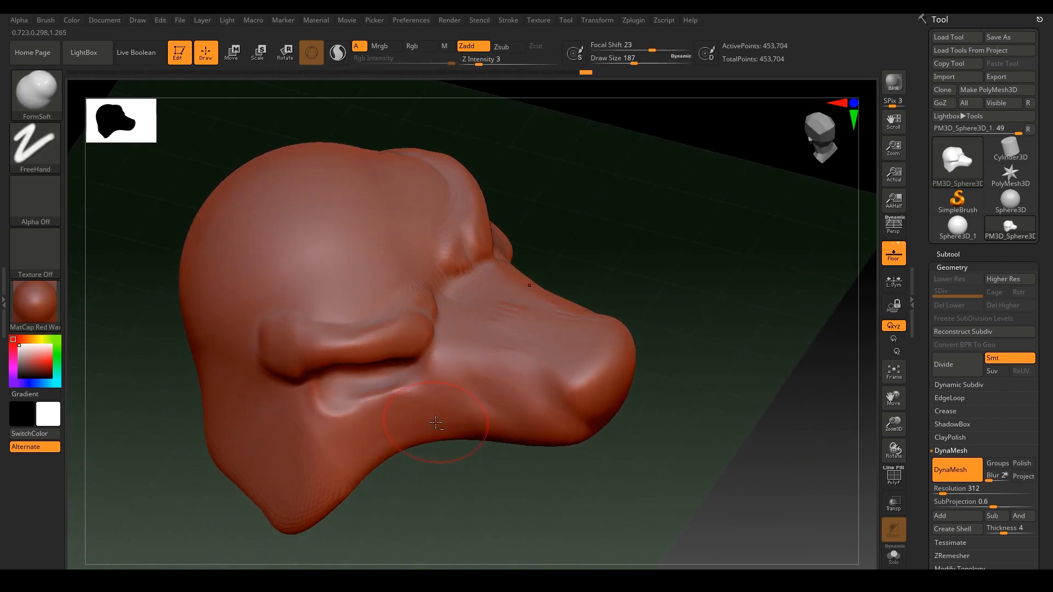
left_click_drag(436, 423, 439, 433, "shift")
mouse_move(540, 540)
left_mouse_down()
mouse_move(549, 439)
mouse_move(547, 512)
mouse_move(549, 458)
left_mouse_up()
left_click_drag(527, 456, 433, 486)
left_click_drag(548, 526, 548, 482, "shift")
left_click_drag(535, 431, 494, 436)
left_click_drag(674, 501, 623, 505)
mouse_move(406, 433)
left_mouse_down("shift")
mouse_move(360, 425)
mouse_move(439, 414)
left_mouse_up("shift")
left_click_drag(680, 435, 608, 455)
mouse_move(604, 386)
left_mouse_down()
mouse_move(593, 405)
mouse_move(551, 403)
left_mouse_up()
left_click_drag(636, 367, 713, 362)
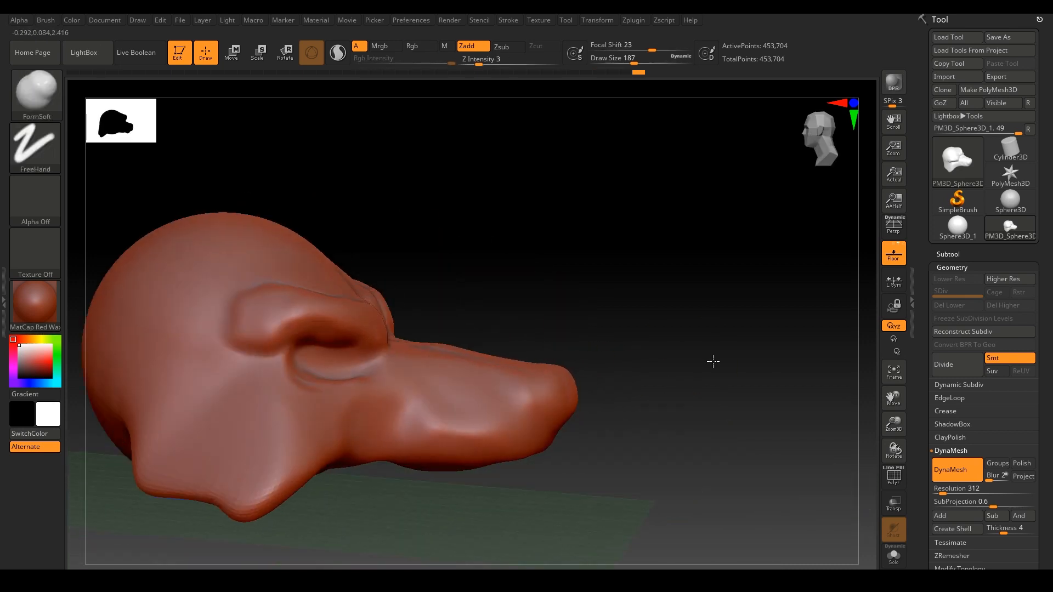
Reshape the top and tip of the snout with the Move brush at draw size 187.
key("b")
key("m")
key("v")
left_click_drag(482, 321, 558, 371)
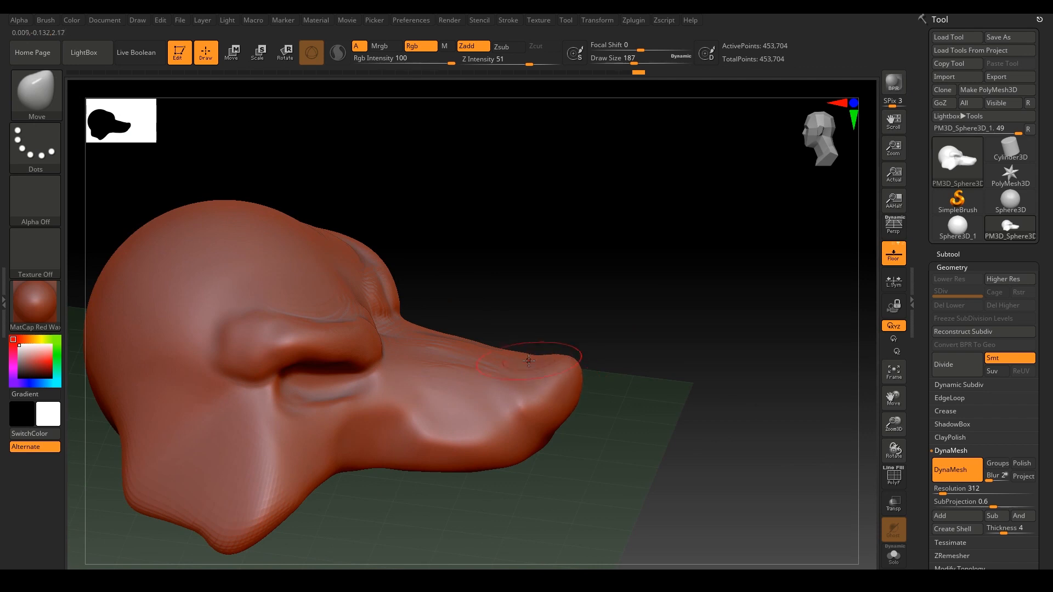
mouse_move(608, 340)
left_mouse_down()
mouse_move(470, 352)
mouse_move(603, 384)
mouse_move(700, 426)
mouse_move(529, 340)
mouse_move(753, 331)
mouse_move(740, 311)
mouse_move(713, 307)
left_mouse_up()
Reshape the brow ridges above the eyes with the Move brush at draw size 293.
key("s")
left_click_drag(438, 290, 548, 308)
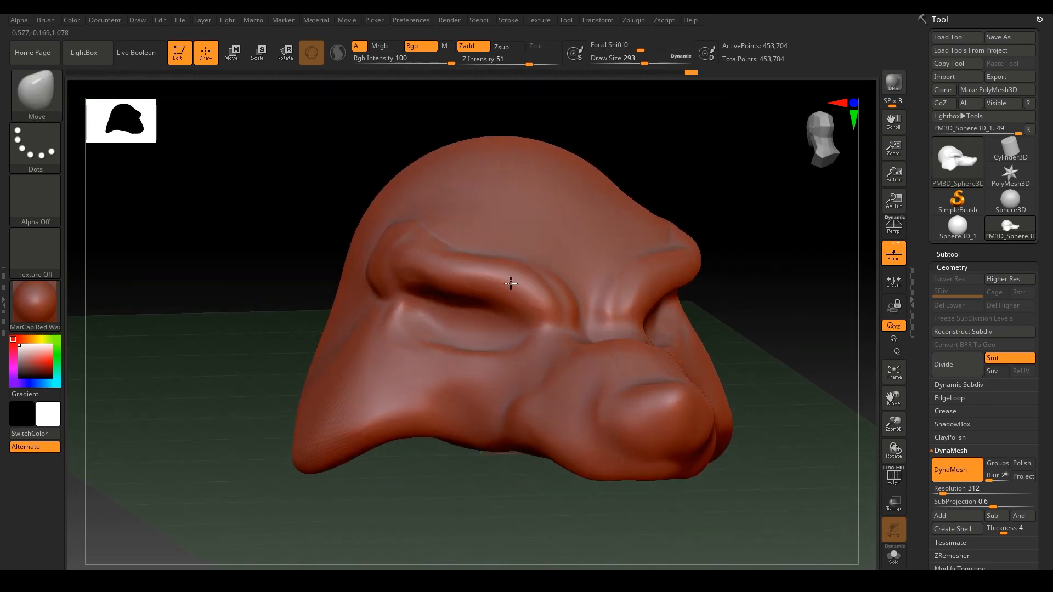
mouse_move(405, 275)
left_mouse_down()
mouse_move(475, 239)
mouse_move(478, 257)
left_mouse_up()
left_click_drag(510, 266, 535, 288)
mouse_move(757, 313)
left_mouse_down()
mouse_move(598, 324)
mouse_move(716, 334)
mouse_move(445, 463)
mouse_move(570, 466)
mouse_move(406, 433)
left_mouse_up()
Add volume to the side of the head with the FormSoft brush.
left_click(36, 92)
left_click(464, 213)
left_click_drag(430, 468, 468, 475)
left_click_drag(471, 407, 466, 439)
mouse_move(658, 340)
left_mouse_down()
mouse_move(644, 335)
mouse_move(625, 406)
left_mouse_up()
Mask the ear area behind the brow on the side of the head at draw size 149, and invert the mask.
key("s")
left_click_drag(487, 425, 474, 426)
left_click_drag(619, 395, 598, 389)
mouse_move(539, 431)
left_mouse_down()
mouse_move(538, 450)
mouse_move(496, 447)
left_mouse_up()
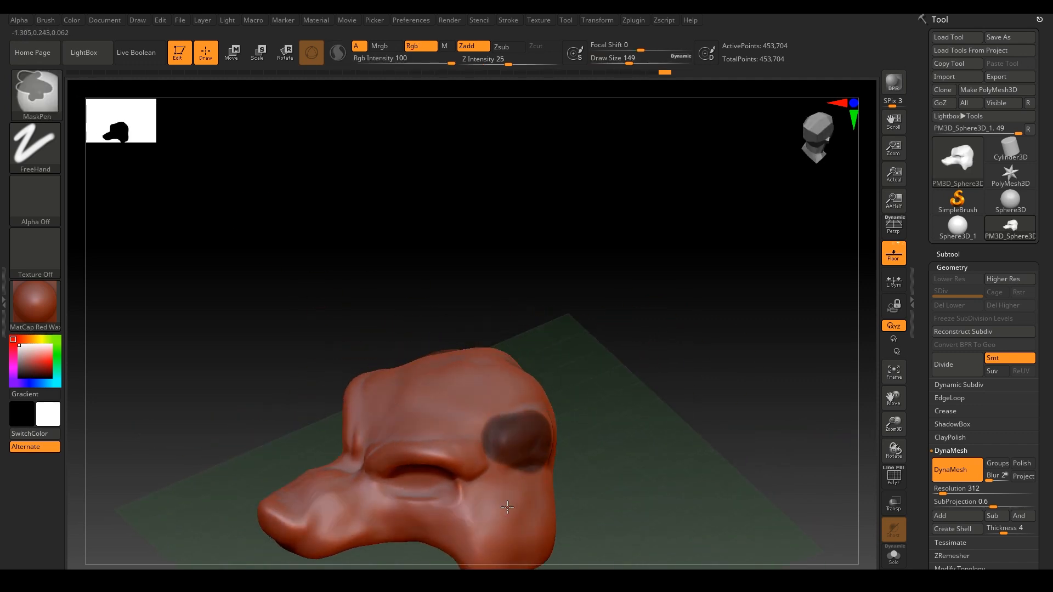
mouse_move(614, 444)
left_mouse_down()
mouse_move(561, 376)
mouse_move(604, 384)
mouse_move(627, 404)
left_mouse_up()
left_click(632, 392, "ctrl")
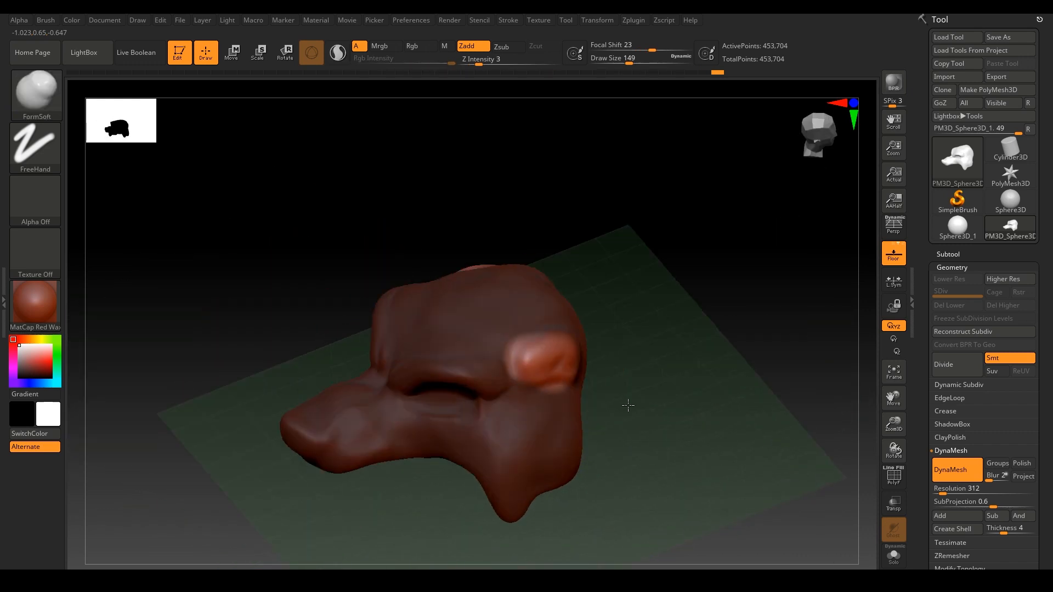
Build ear stubs out of the unmasked patches with the FormSoft brush.
left_click_drag(535, 353, 562, 344)
left_click_drag(656, 392, 613, 347)
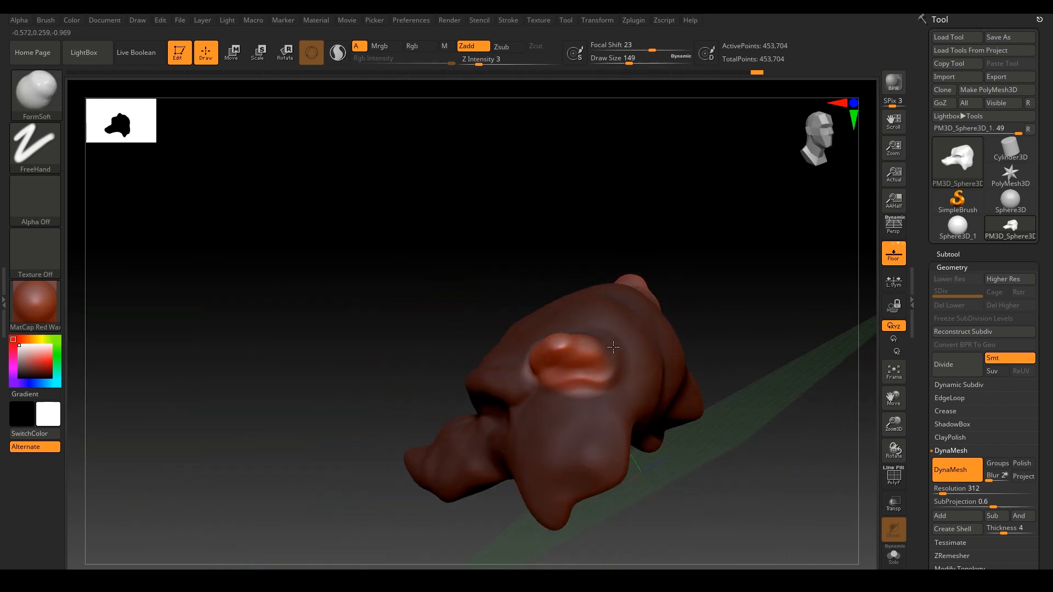
mouse_move(702, 349)
left_mouse_down()
mouse_move(724, 345)
mouse_move(707, 355)
left_mouse_up()
left_click_drag(549, 285, 564, 260)
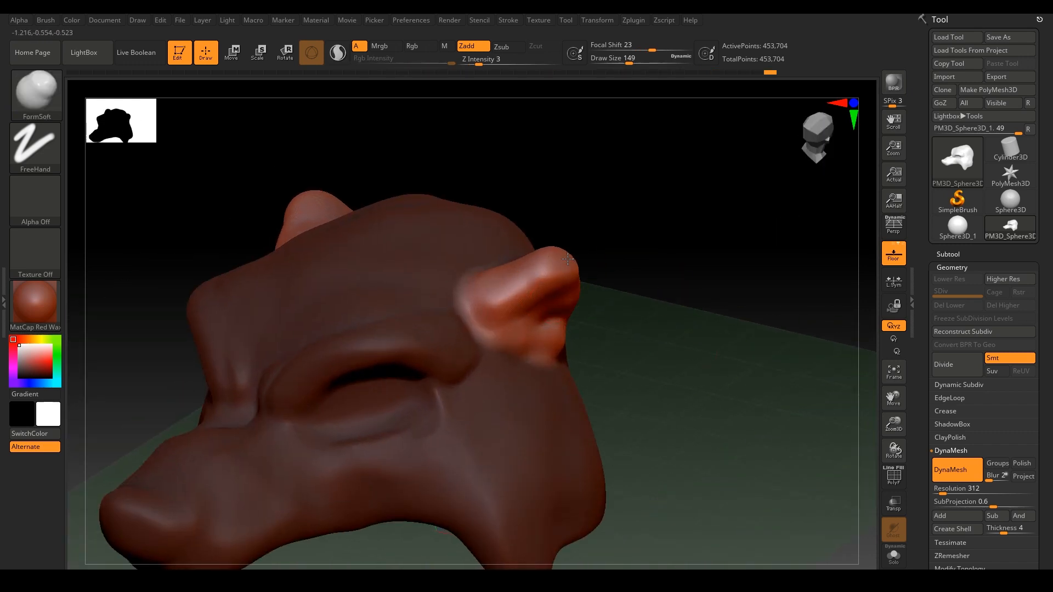
mouse_move(636, 329)
left_mouse_down("shift")
mouse_move(682, 286)
mouse_move(667, 303)
mouse_move(696, 329)
mouse_move(669, 321)
mouse_move(694, 291)
left_mouse_up("shift")
Stretch the ear stubs up and outward into pointed ears with the Move Elastic brush at draw size 268.
key("b")
left_click(270, 314)
key("s")
left_click(531, 314)
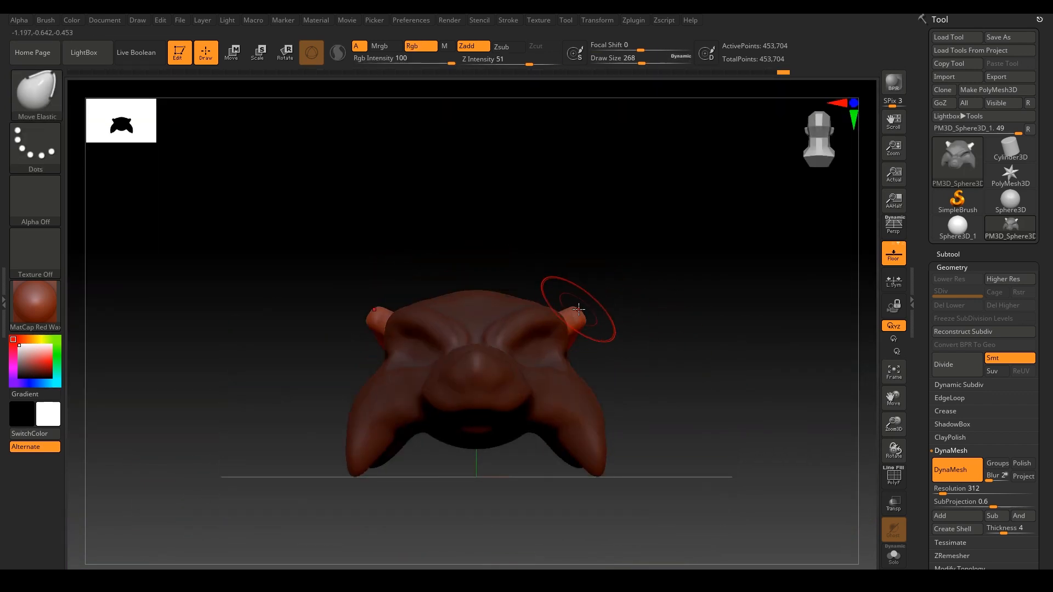
left_click_drag(576, 308, 603, 281)
left_click_drag(639, 318, 514, 359)
left_click_drag(557, 329, 609, 381)
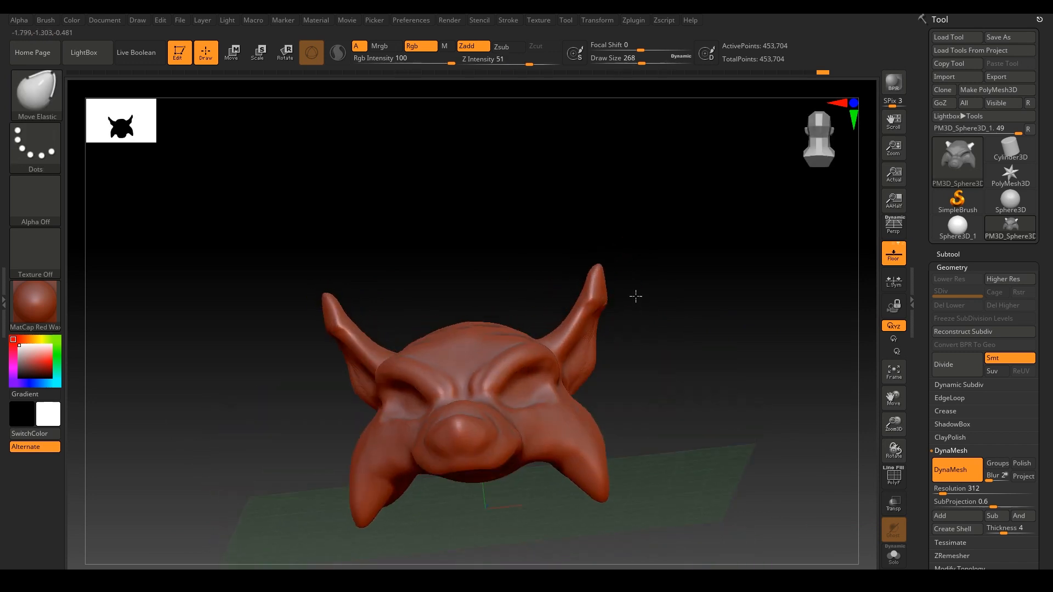
left_click_drag(634, 296, 618, 390)
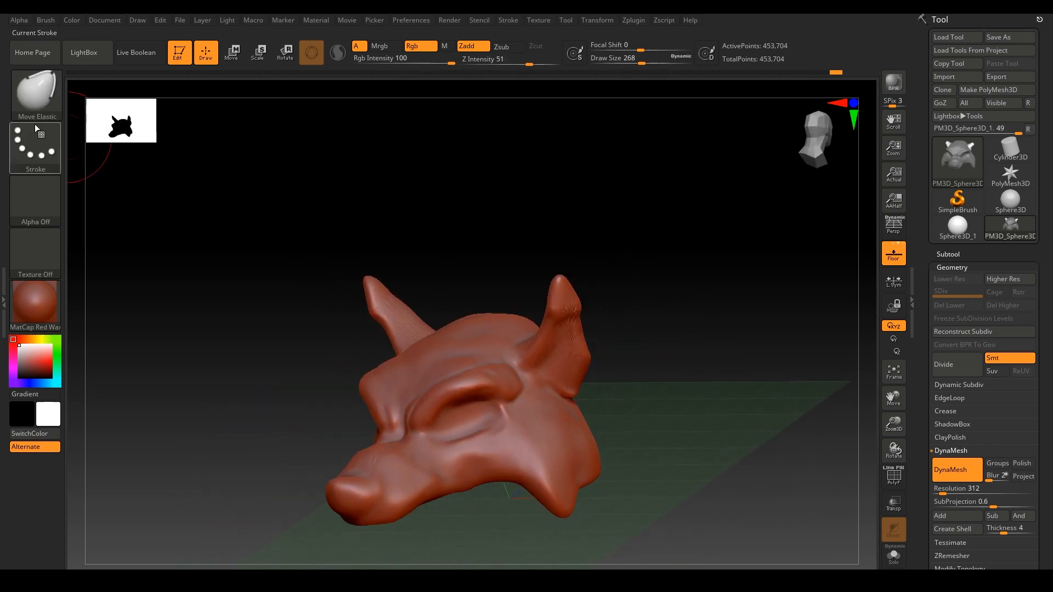
Remesh the head with DynaMesh and refine the ears and their bases with the FormSoft brush at draw size 124.
left_click(36, 98)
left_click(415, 207)
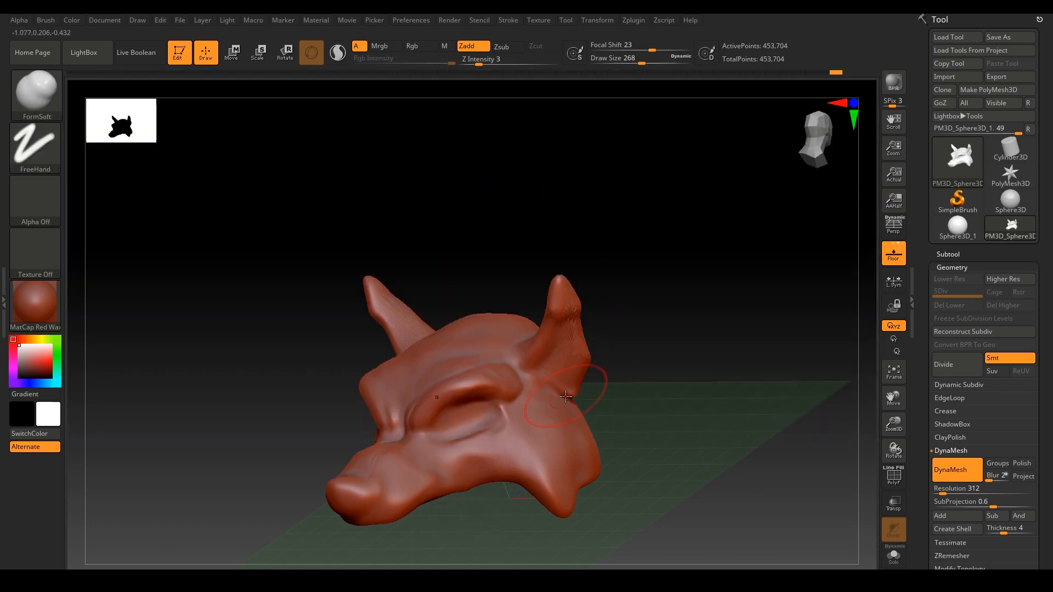
left_click_drag(568, 400, 554, 386, "ctrl")
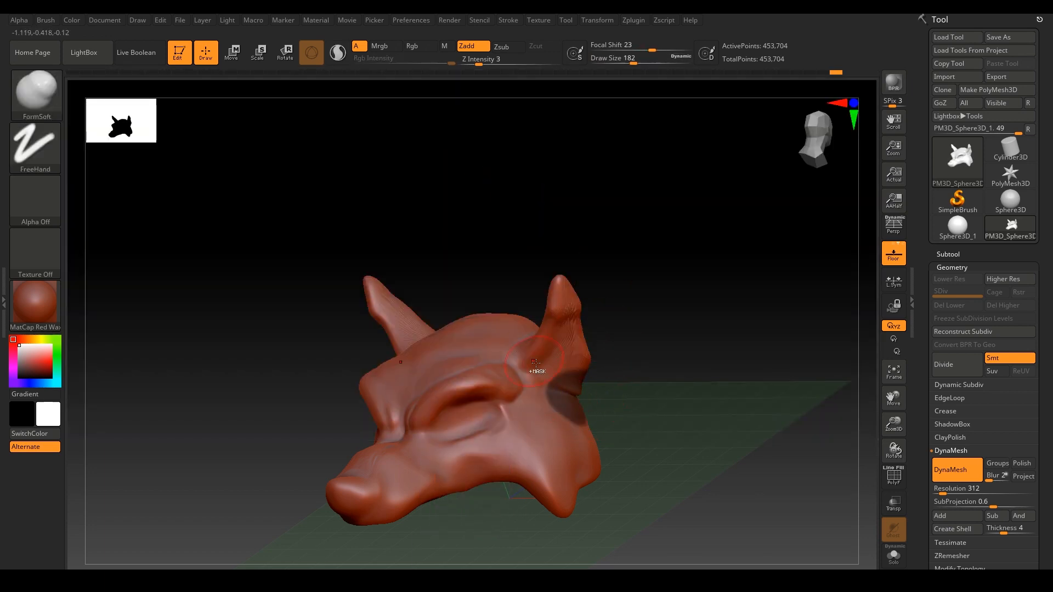
key("ctrl+z")
left_click_drag(679, 381, 561, 399)
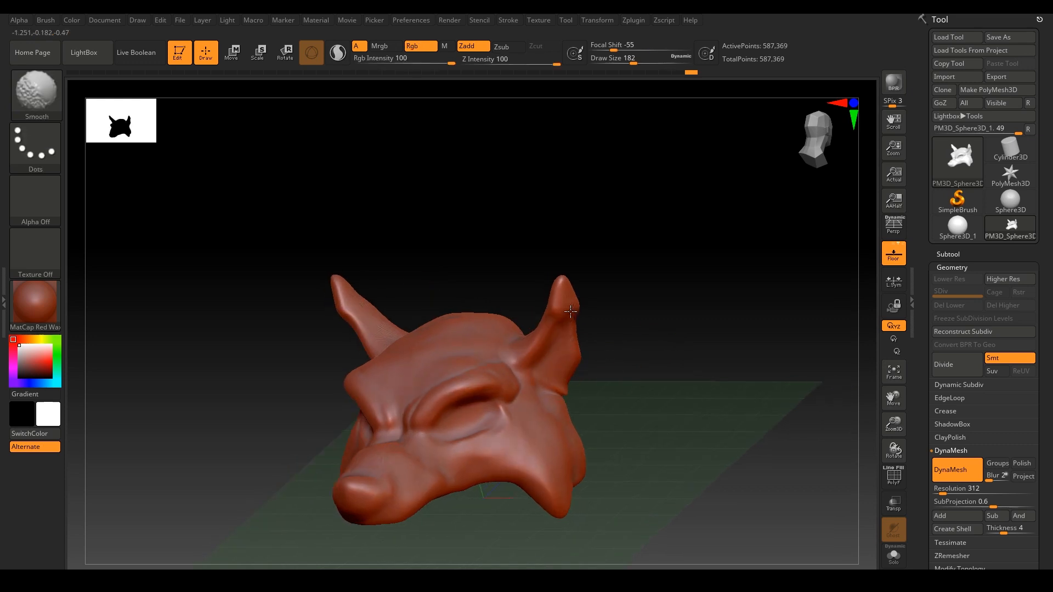
mouse_move(619, 379)
left_mouse_down("ctrl")
mouse_move(630, 393)
mouse_move(592, 351)
mouse_move(649, 291)
mouse_move(625, 263)
left_mouse_up("ctrl")
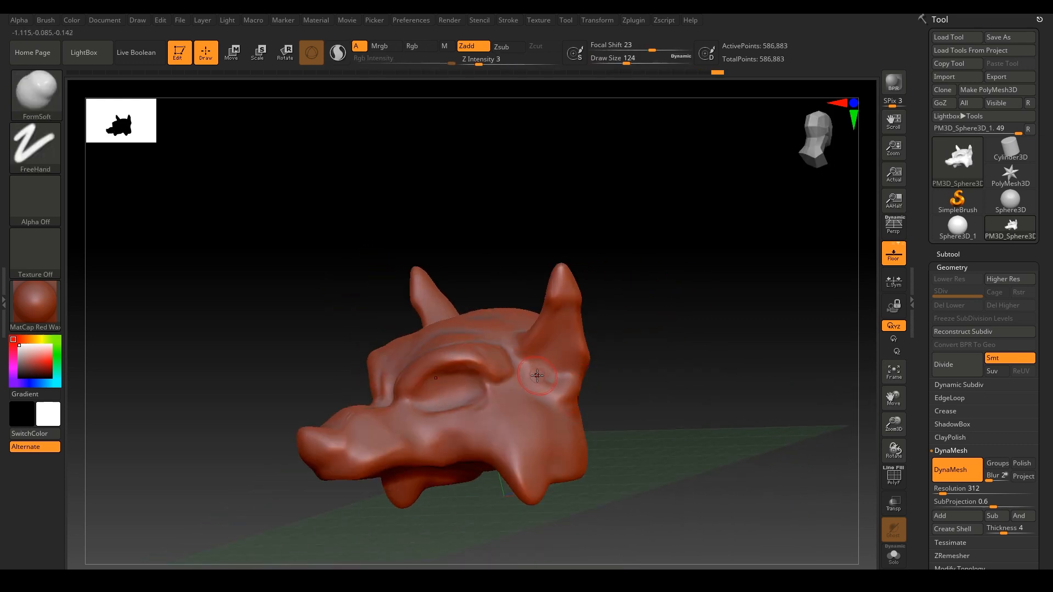
left_click_drag(578, 301, 668, 345)
mouse_move(685, 309)
left_mouse_down()
mouse_move(759, 336)
mouse_move(665, 305)
mouse_move(757, 230)
mouse_move(756, 406)
mouse_move(657, 357)
mouse_move(581, 496)
left_mouse_up()
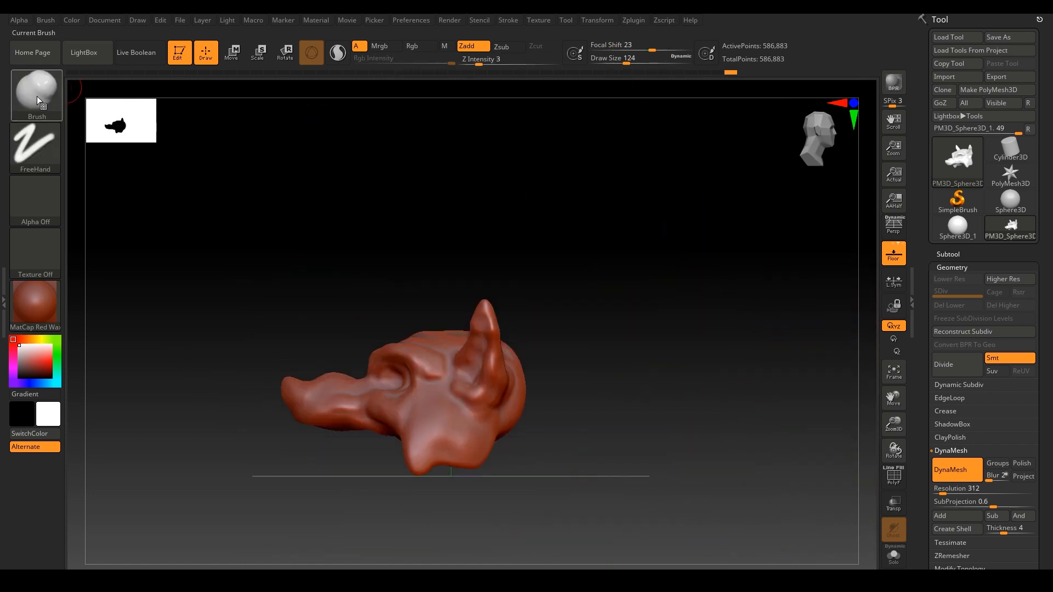
Bend the ears slightly backward with the Move brush at draw size 525.
left_click(37, 96)
left_click(367, 309)
key("s")
left_click_drag(484, 334, 488, 334)
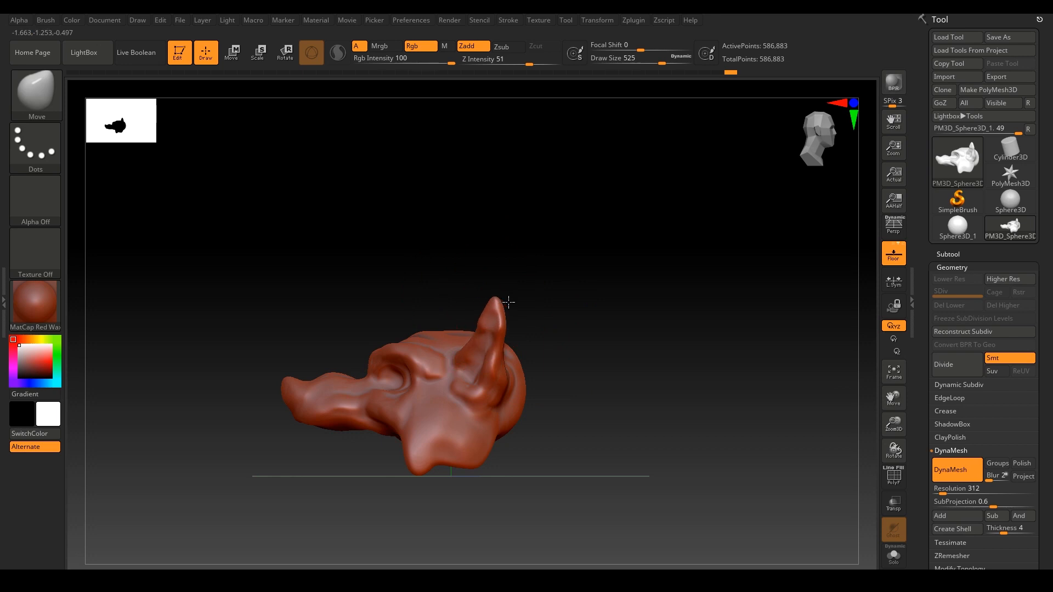
left_click_drag(511, 287, 477, 263)
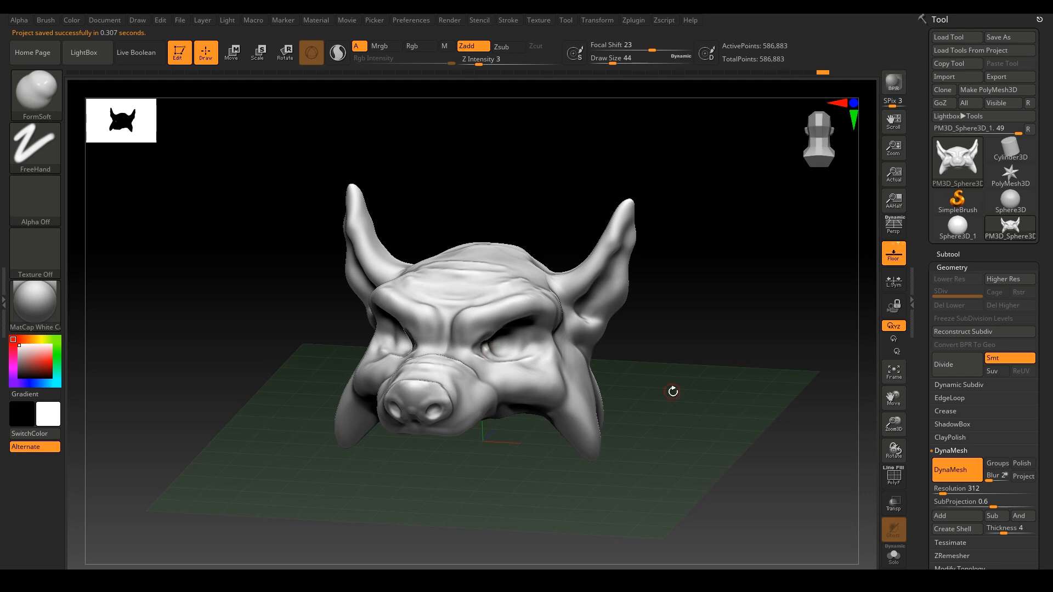
Append a sphere as a new subtool, scale it down to eyeball size and move it out beside the head.
left_click_drag(672, 391, 671, 400, "shift")
left_click(948, 255)
left_click(1023, 521)
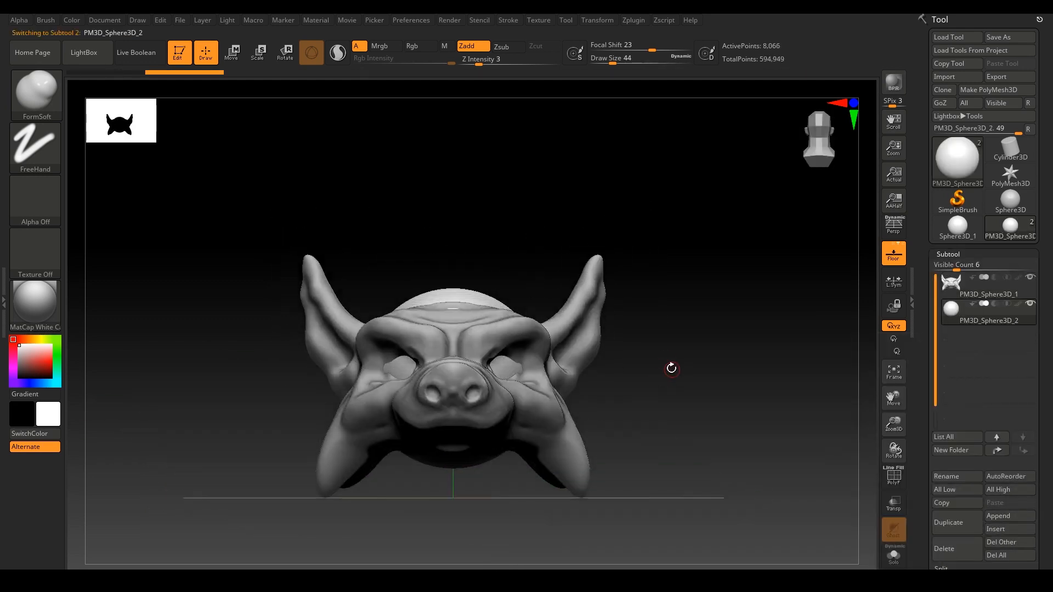
left_click(257, 53)
left_click_drag(452, 378, 584, 377)
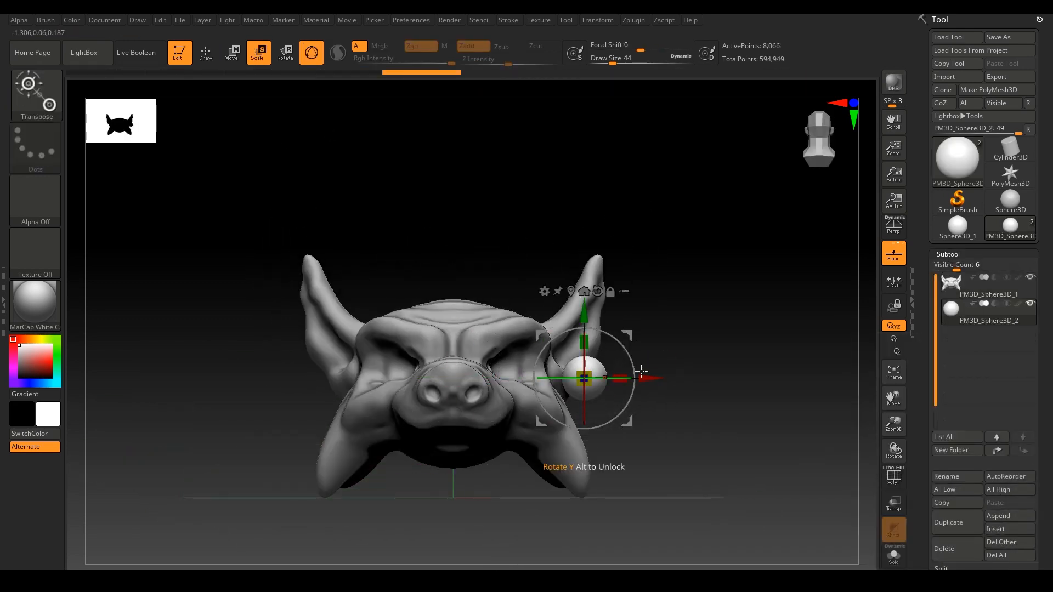
Position and scale the small sphere so it fits inside the eye socket as an eyeball.
left_click_drag(779, 384, 561, 377, "shift")
left_click_drag(718, 383, 811, 391)
left_click_drag(627, 389, 549, 390)
left_click_drag(756, 362, 767, 406, "alt")
left_click_drag(811, 395, 767, 466)
left_click_drag(550, 314, 540, 317)
left_click_drag(482, 271, 481, 263)
left_click_drag(713, 466, 722, 409, "shift")
left_click_drag(626, 359, 622, 358)
mouse_move(735, 395)
left_mouse_down("shift")
mouse_move(770, 396)
mouse_move(718, 403)
mouse_move(801, 412)
mouse_move(723, 414)
left_mouse_up("shift")
Enable painting on the eyeball subtool and colour it yellow using the Clay brush with Zadd off.
left_click(1018, 304)
left_click(206, 52)
left_click(39, 95)
left_click(104, 107)
left_click(473, 46)
left_click(42, 339)
left_click(51, 361)
key("s")
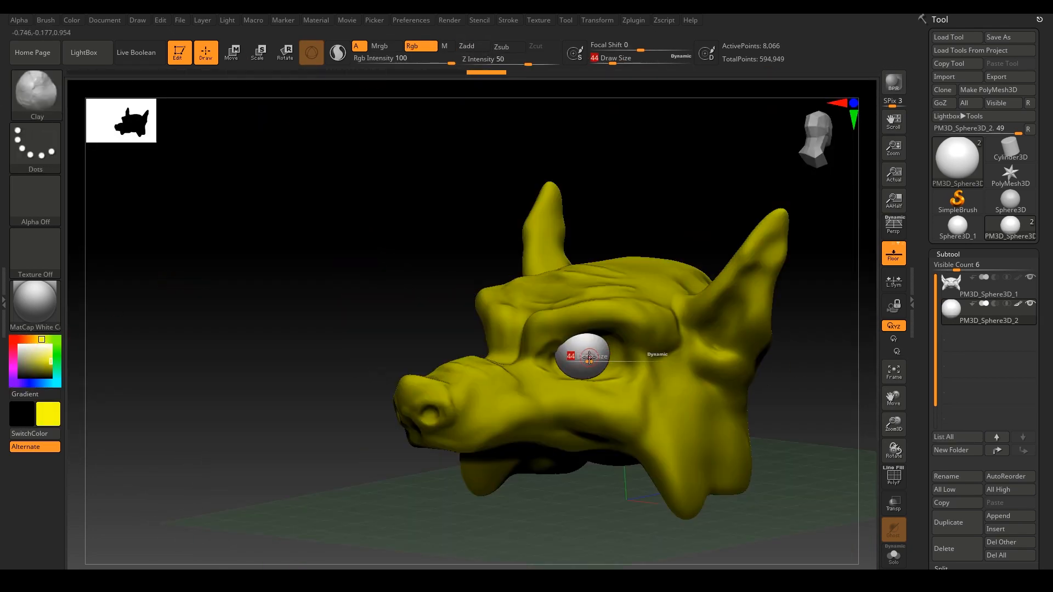
Select the head subtool and set its colour to light grey.
left_click(953, 285)
left_click_drag(46, 360, 19, 355)
left_click_drag(231, 359, 296, 360, "shift")
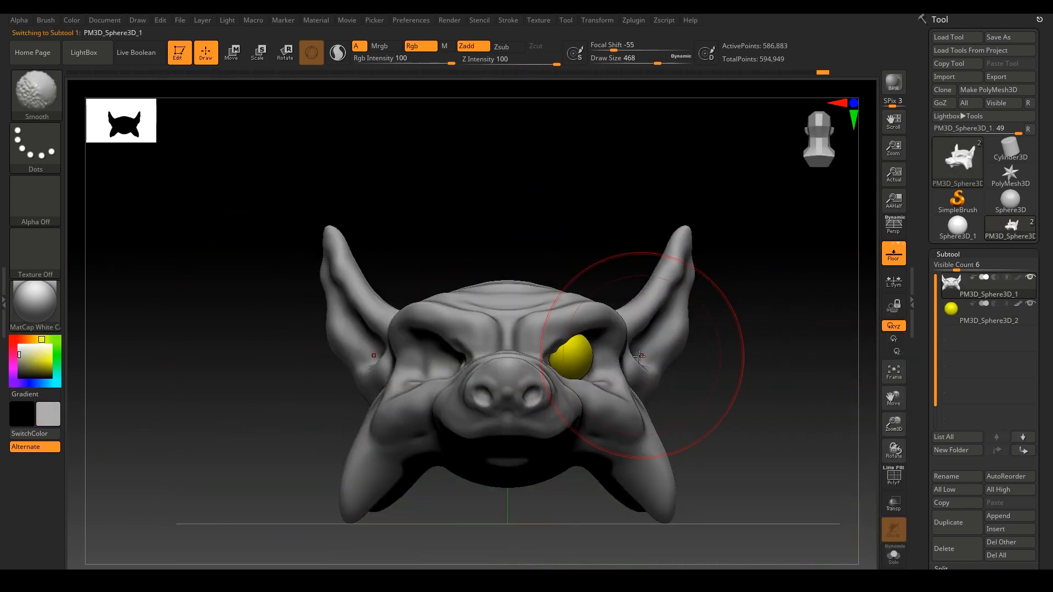
Duplicate the yellow eyeball subtool and mirror the copy to the other eye socket.
left_click(953, 310)
left_click(975, 518)
left_click_drag(925, 504, 924, 252)
left_click(950, 488)
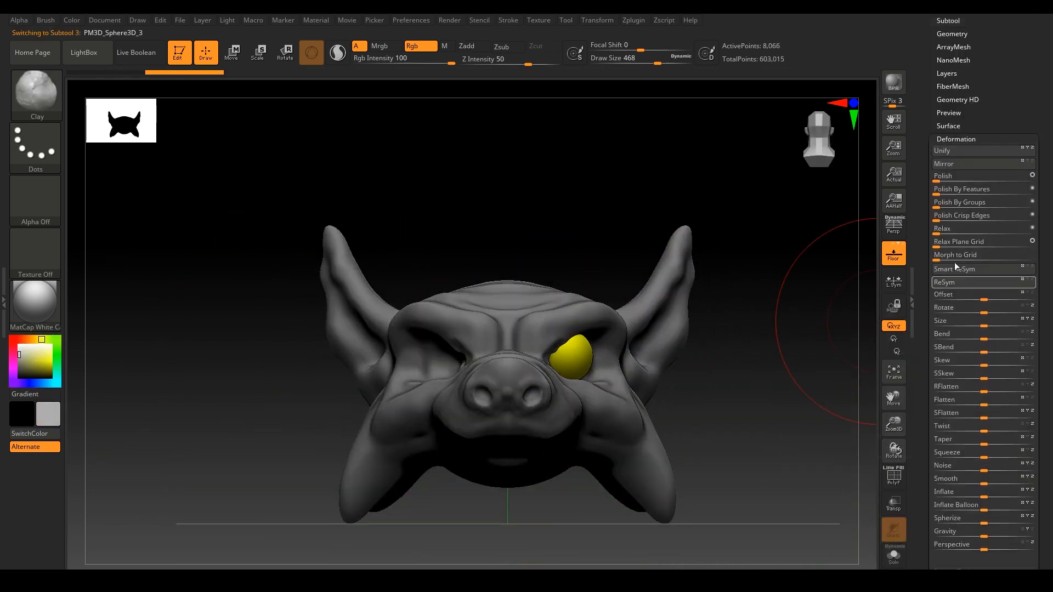
left_click(945, 163)
Select the head subtool and pull the brows down over the eyeballs with the Move brush at draw size 154.
left_click_drag(922, 90, 921, 324)
left_click(948, 254)
left_click(953, 286)
left_click_drag(777, 366, 554, 261)
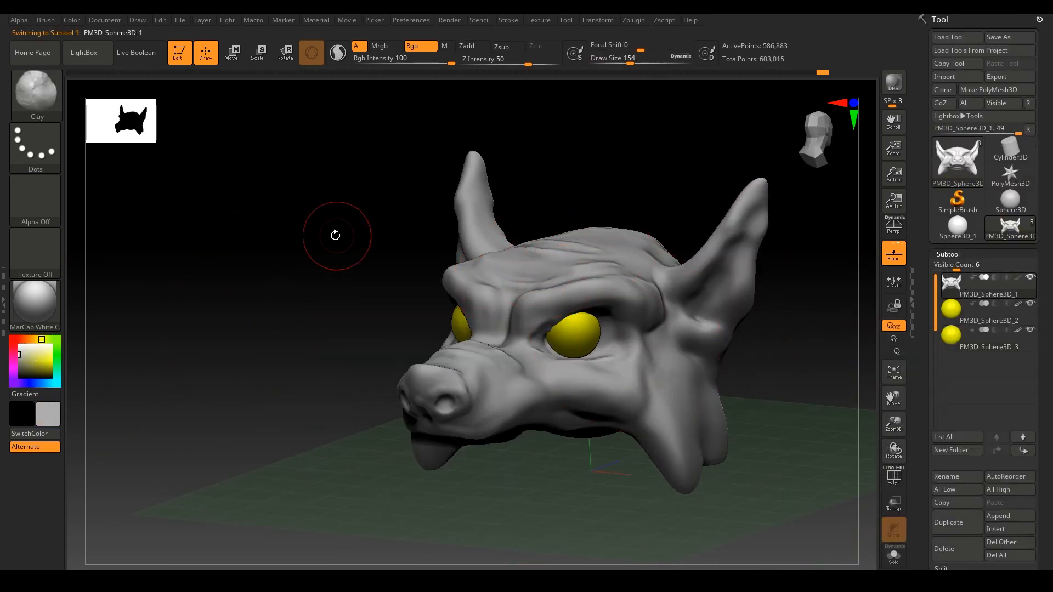
key("b")
mouse_move(335, 235)
left_mouse_down()
mouse_move(383, 265)
mouse_move(297, 290)
left_mouse_up()
key("m")
key("v")
left_click_drag(681, 323, 707, 369)
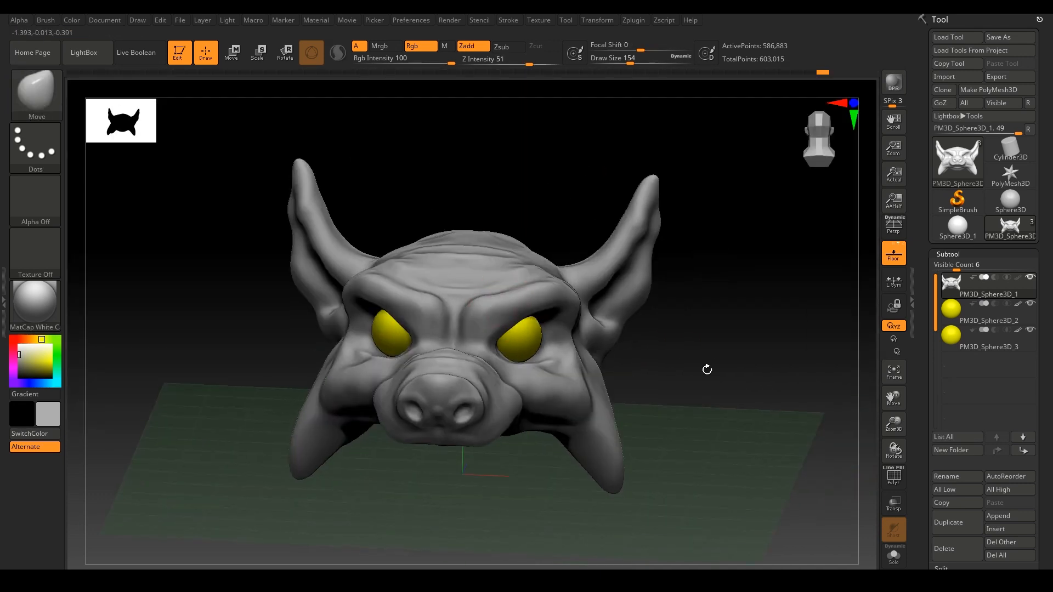
left_click_drag(532, 307, 535, 314)
left_click_drag(545, 278, 544, 284)
Adjust the lower eyelids beneath the eyeballs with the Move brush.
left_click_drag(759, 340, 631, 322)
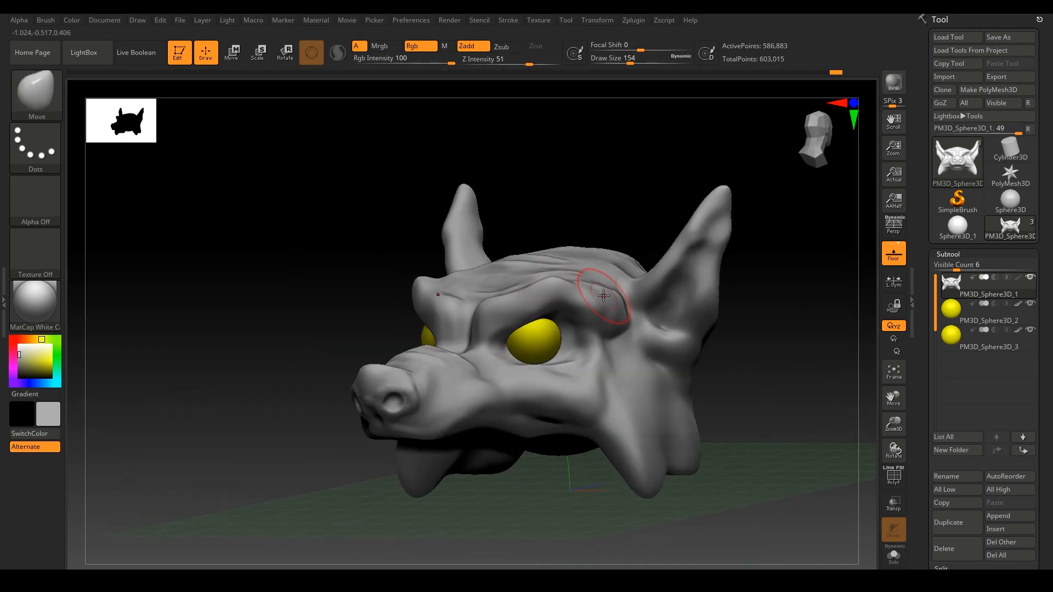
left_click_drag(759, 351, 845, 364)
left_click_drag(550, 374, 549, 379)
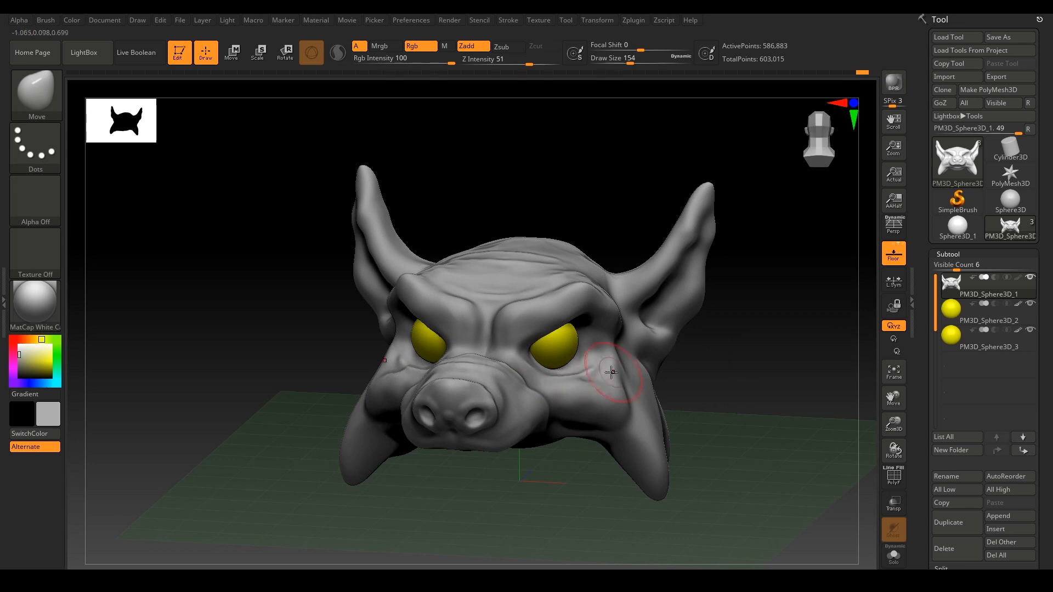
Reshape the cheekbones below the outer eye corners with the Move brush at draw size 154.
left_click_drag(759, 374, 666, 366)
mouse_move(757, 390)
left_mouse_down()
mouse_move(718, 392)
mouse_move(779, 395)
mouse_move(610, 384)
left_mouse_up()
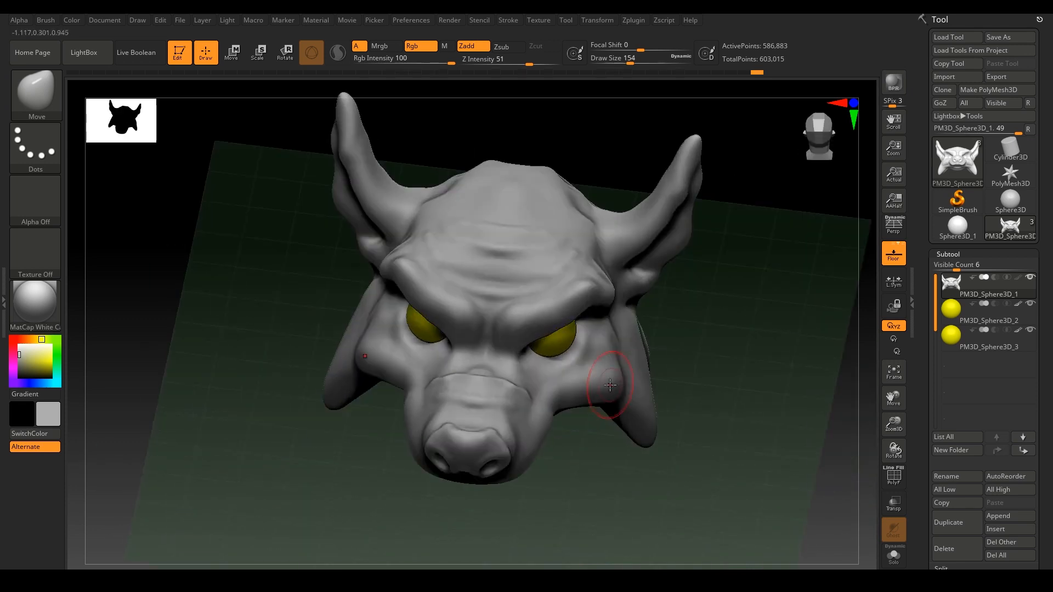
mouse_move(762, 391)
left_mouse_down()
mouse_move(728, 390)
mouse_move(770, 373)
left_mouse_up()
mouse_move(601, 379)
left_mouse_down()
mouse_move(609, 367)
mouse_move(622, 376)
left_mouse_up()
Switch to the FormSoft brush and soften the cheekbone forms at draw size 154.
left_click(37, 90)
left_click(537, 225)
left_click_drag(741, 386, 618, 390)
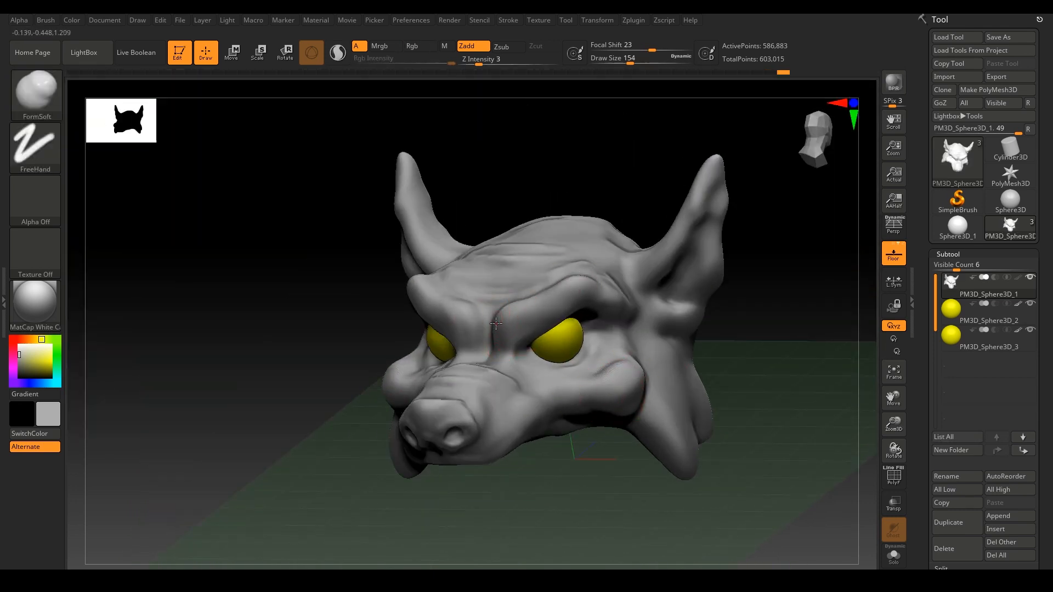
left_click_drag(737, 351, 779, 337)
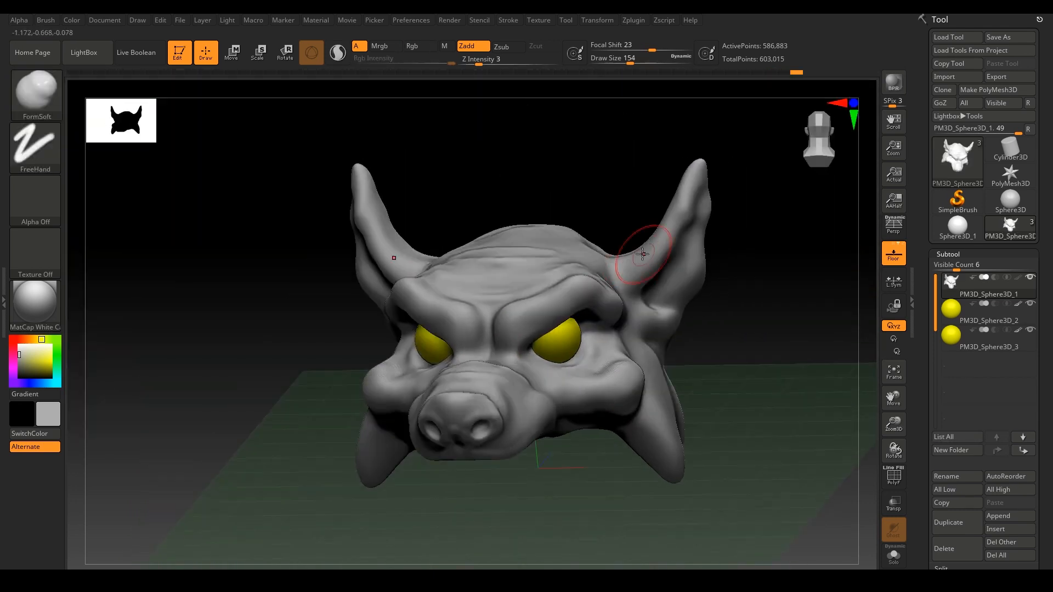
Sculpt folds inside the ears with the FormSoft brush at draw size 44.
key("s")
left_click_drag(636, 267, 626, 267)
key("s")
left_click_drag(674, 241, 665, 242)
left_click_drag(787, 285, 734, 294)
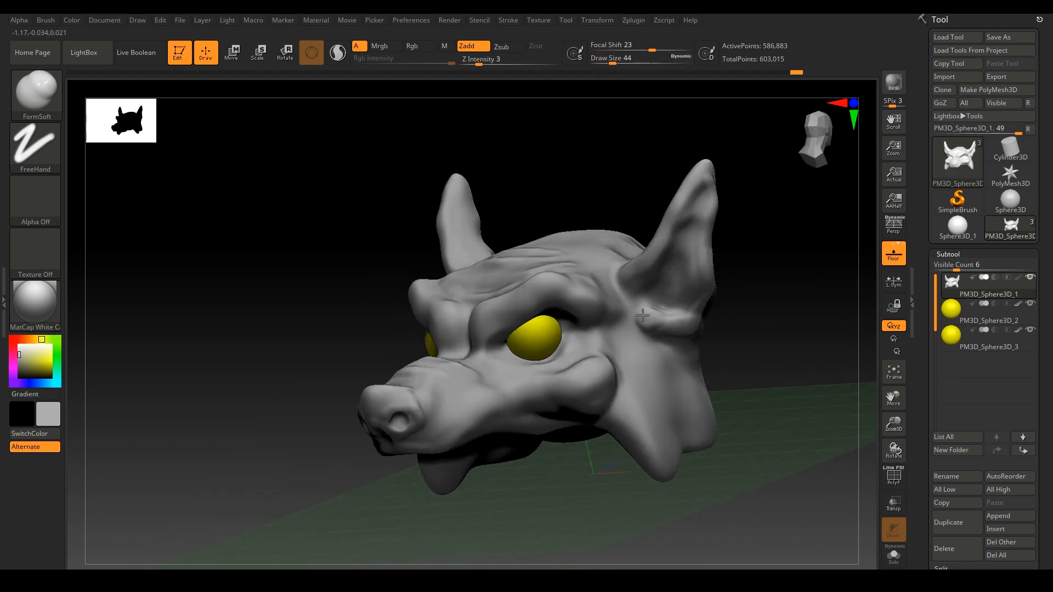
key("shift")
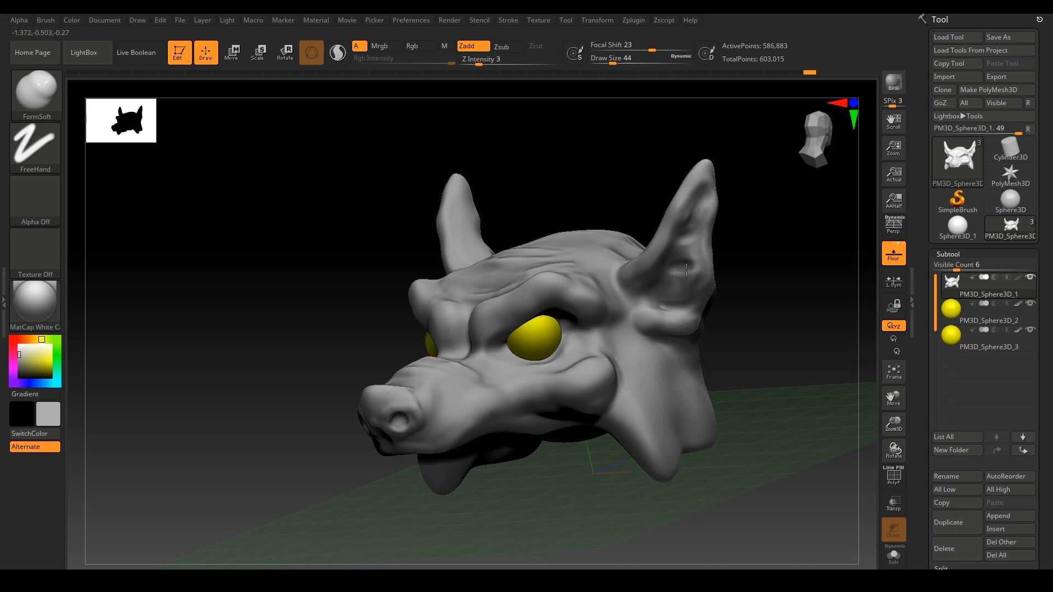
key("shift")
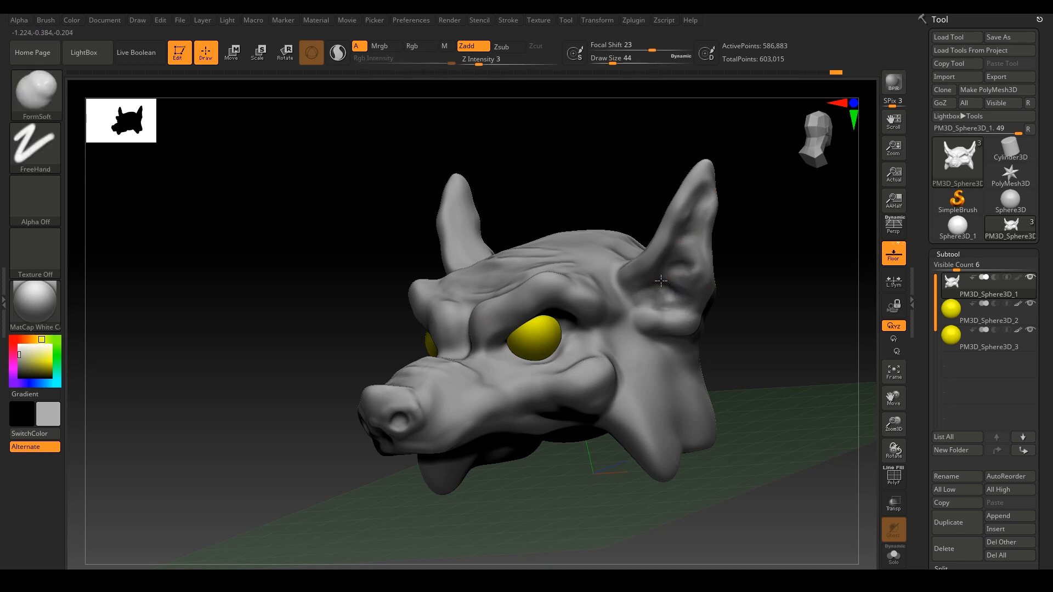
Deepen the inner ear hollow up to the tip and smooth the folds around the ear base.
left_click_drag(688, 229, 701, 204, "alt")
key("shift")
left_click_drag(649, 313, 665, 333)
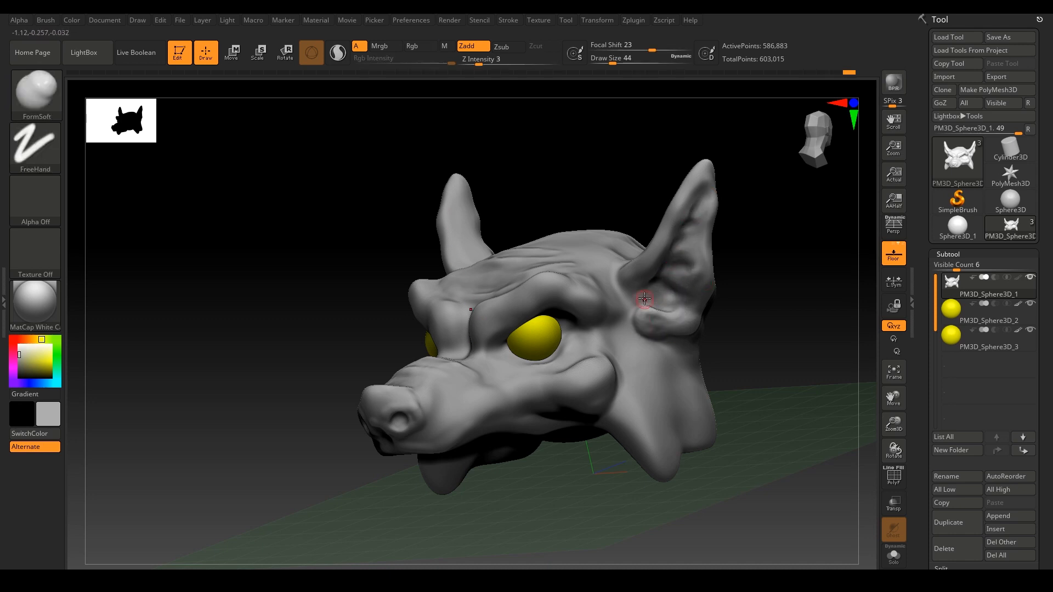
mouse_move(637, 288)
left_mouse_down("shift")
mouse_move(651, 313)
mouse_move(687, 320)
left_mouse_up("shift")
Refine and smooth the form behind the ears where they join the skull.
mouse_move(776, 352)
left_mouse_down()
mouse_move(757, 353)
mouse_move(678, 299)
left_mouse_up()
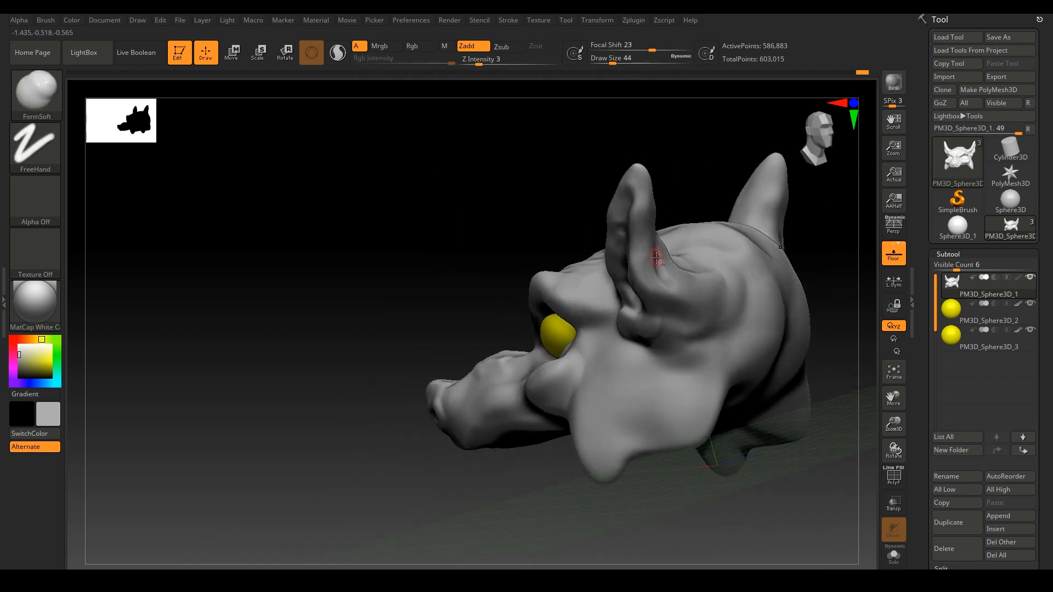
left_click_drag(677, 353, 663, 336, "alt")
key("shift")
mouse_move(751, 482)
left_mouse_down("alt")
mouse_move(649, 465)
mouse_move(722, 394)
left_mouse_up("alt")
Sculpt and smooth the cheekbones and the muzzle sides below the eyes with the FormSoft brush at draw size 71.
key("s")
left_click_drag(497, 368, 512, 369)
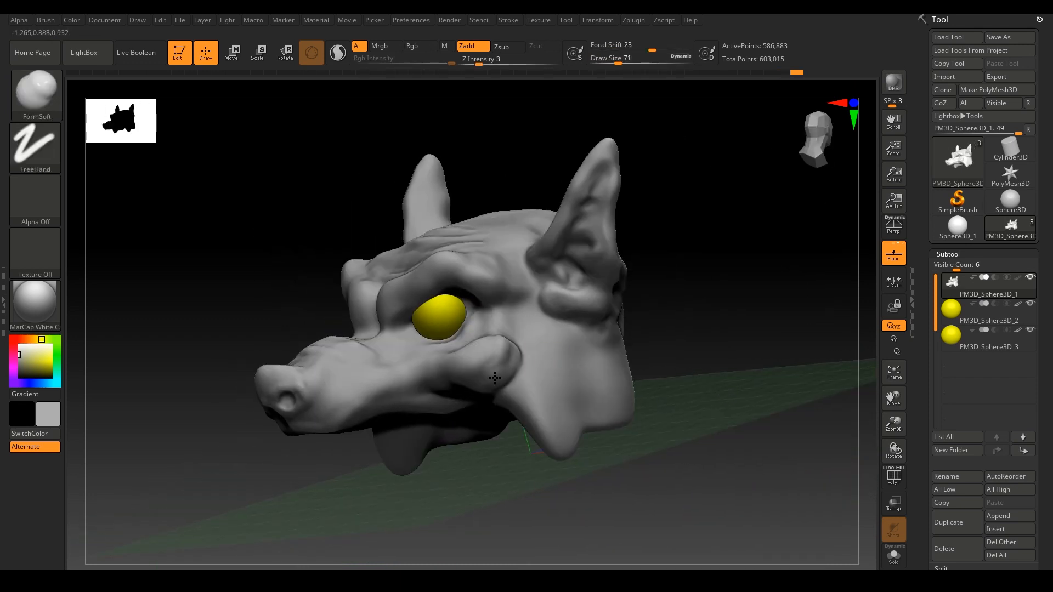
left_click_drag(348, 418, 311, 422)
left_click_drag(707, 351, 658, 365)
left_click_drag(498, 364, 492, 352, "shift")
mouse_move(663, 383)
left_mouse_down()
mouse_move(710, 362)
mouse_move(670, 406)
left_mouse_up()
left_click_drag(374, 386, 395, 402, "shift")
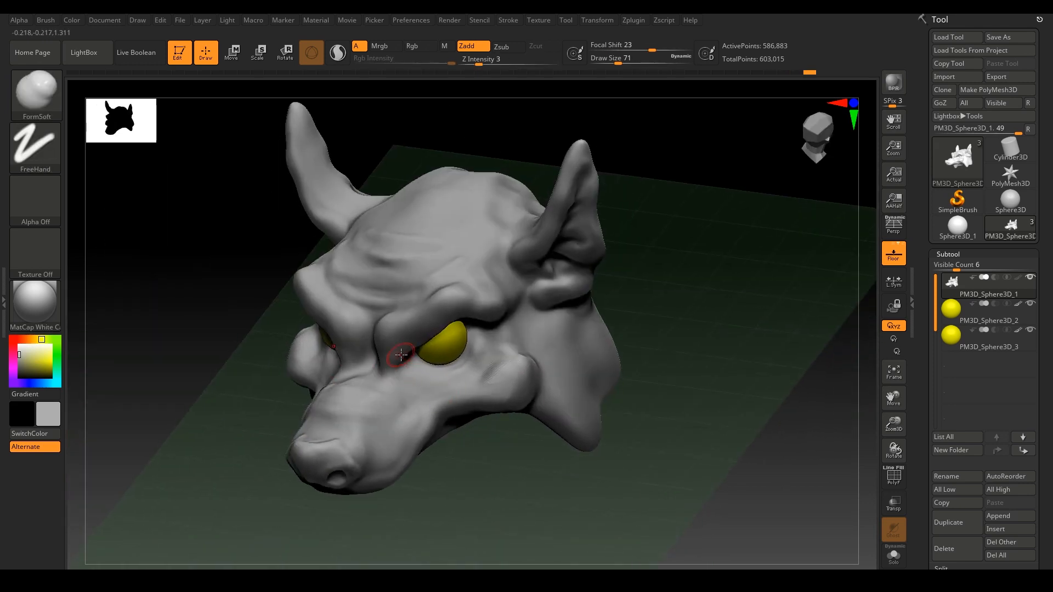
left_click_drag(667, 400, 674, 354)
left_click_drag(412, 372, 412, 384, "shift")
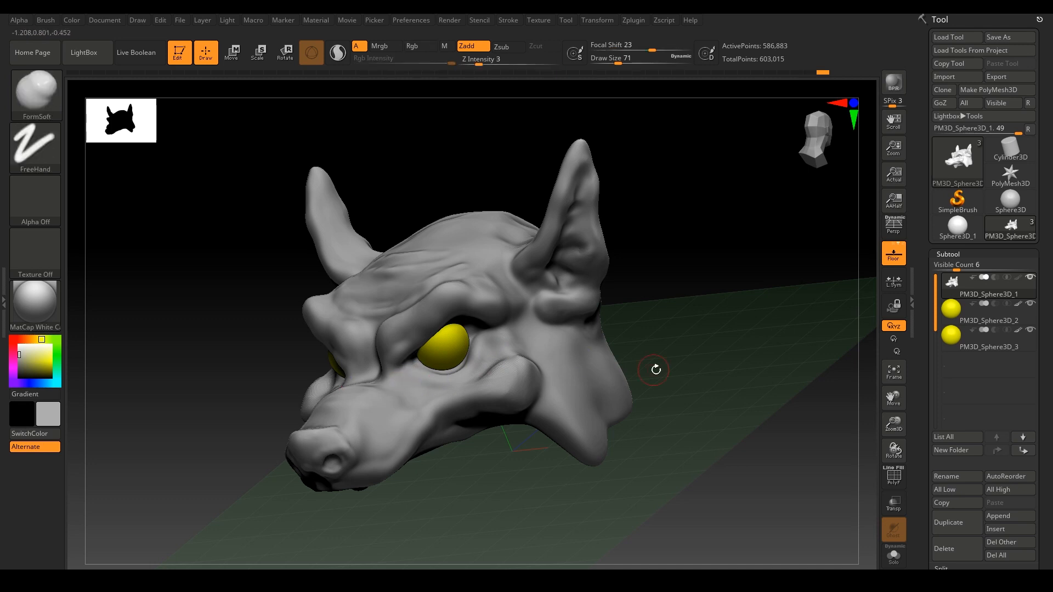
Sculpt fur-like vertical folds over the pointed cheek flaps with the FormSoft brush at draw size 41.
mouse_move(655, 369)
left_mouse_down()
mouse_move(632, 437)
mouse_move(483, 369)
mouse_move(528, 384)
left_mouse_up()
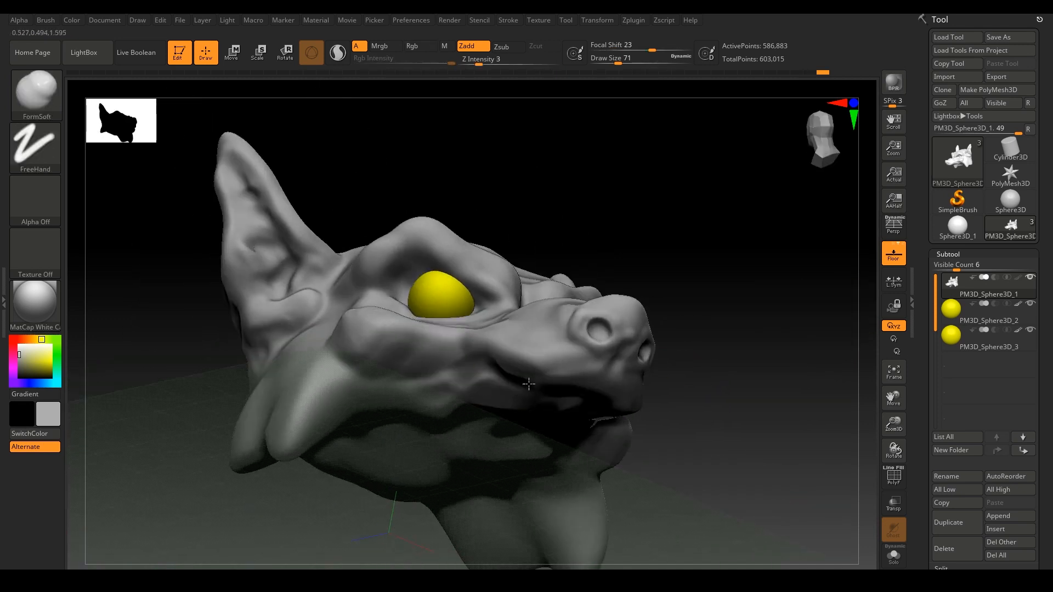
mouse_move(680, 351)
left_mouse_down()
mouse_move(693, 402)
mouse_move(554, 409)
mouse_move(568, 471)
left_mouse_up()
mouse_move(391, 323)
left_mouse_down()
mouse_move(403, 412)
mouse_move(362, 394)
left_mouse_up()
left_click_drag(359, 397, 374, 480)
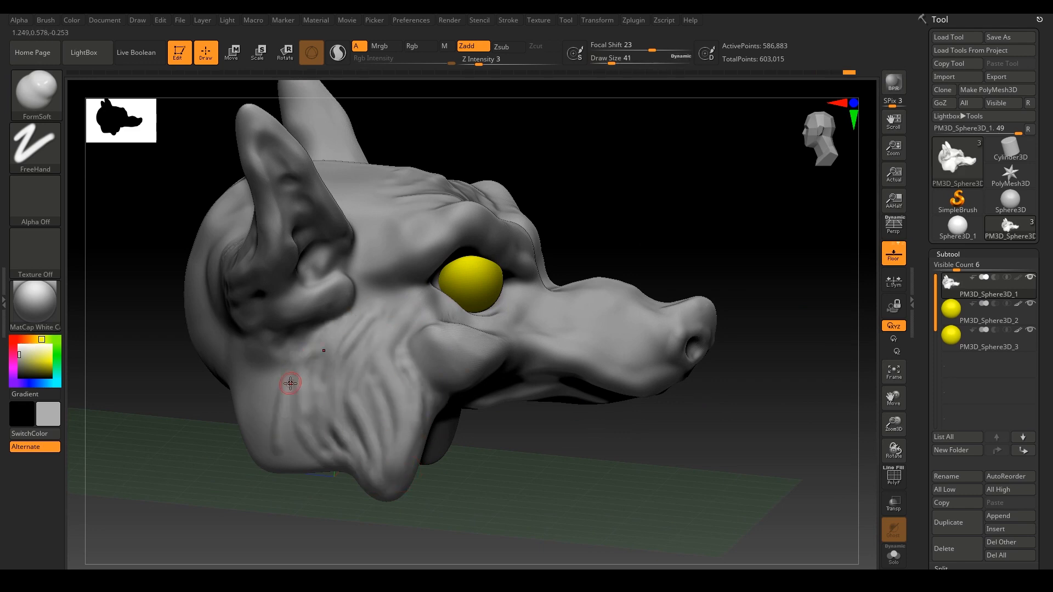
left_click_drag(647, 466, 526, 455)
left_click_drag(526, 455, 636, 395, "alt")
left_click_drag(637, 395, 642, 472, "alt")
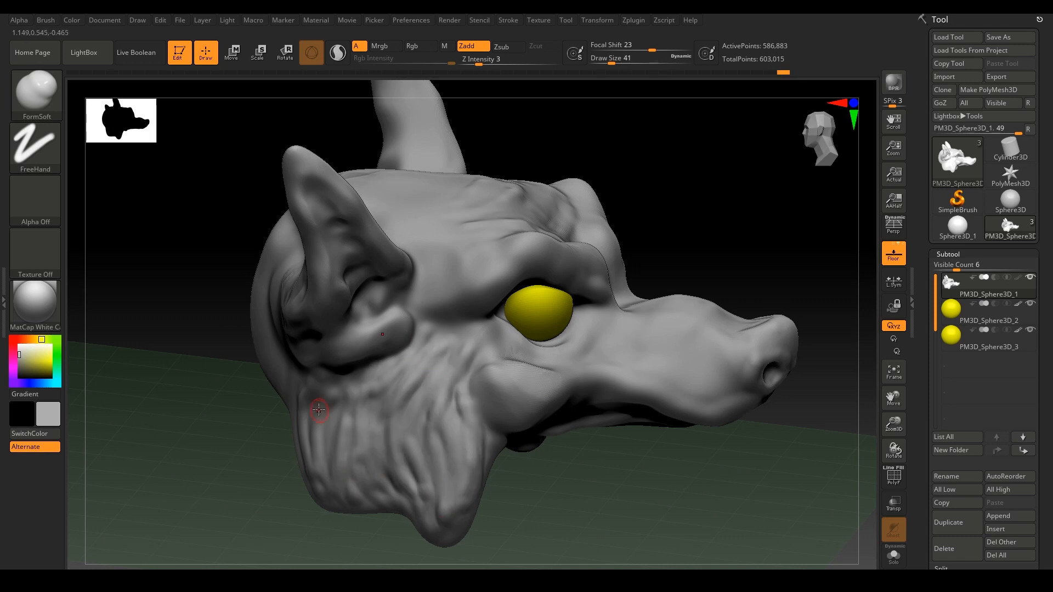
left_click_drag(318, 410, 325, 461)
Continue the folds around the rear edge and underside of the cheek flaps.
mouse_move(235, 472)
left_mouse_down("alt")
mouse_move(241, 395)
mouse_move(340, 329)
left_mouse_up("alt")
left_click_drag(339, 329, 350, 424, "alt")
right_click_drag(423, 485, 412, 362, "alt")
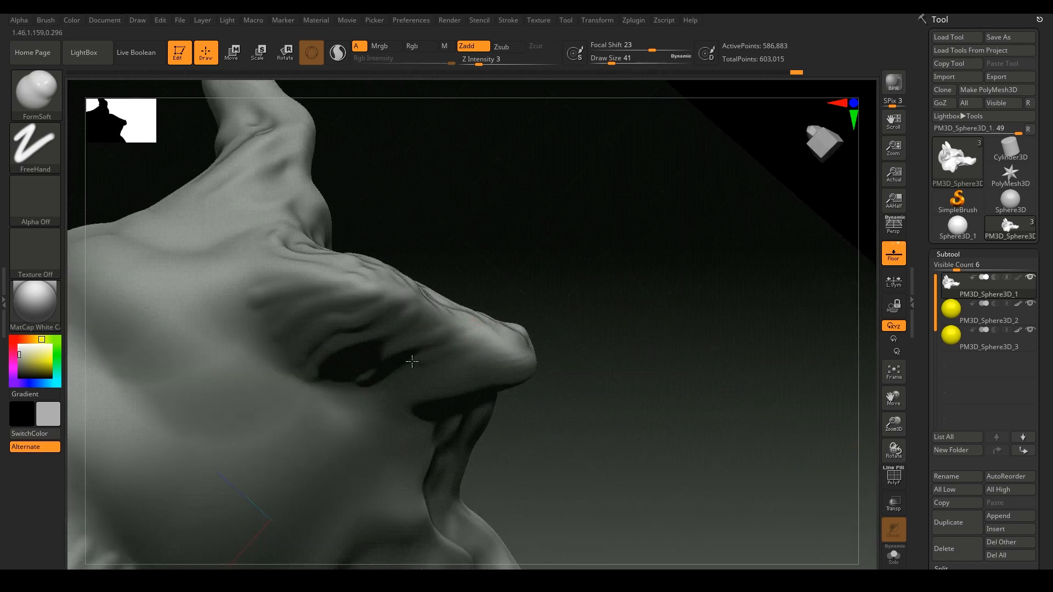
left_click_drag(498, 333, 511, 328)
left_click_drag(592, 329, 565, 236, "alt")
left_click_drag(565, 236, 433, 371)
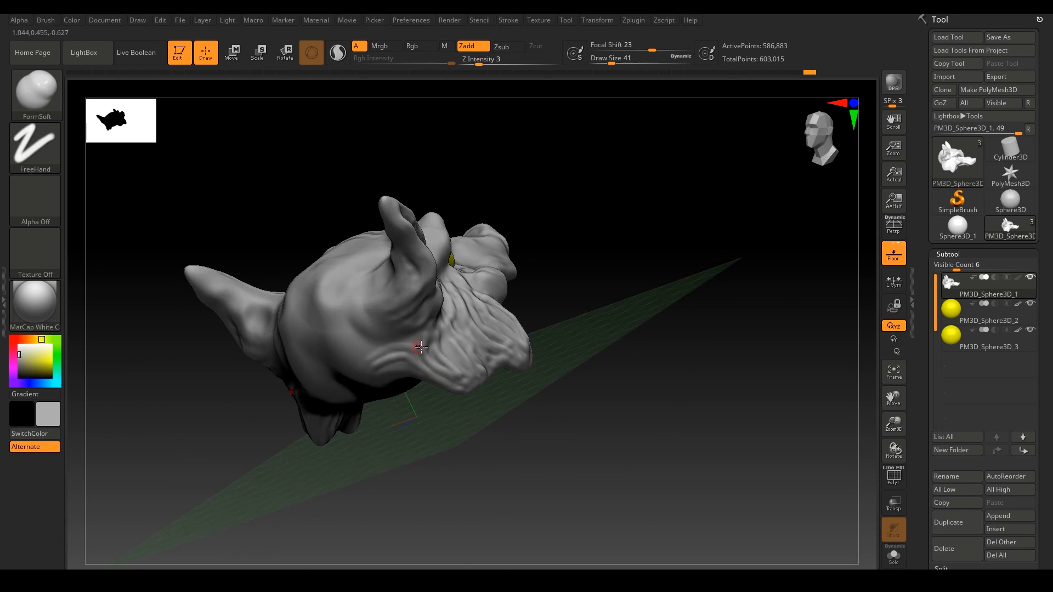
Add wrinkles across the top and back of the skull with the FormSoft brush at draw size 74.
left_click_drag(589, 338, 570, 378)
left_click_drag(393, 279, 383, 296)
key("s")
left_click_drag(342, 306, 389, 299)
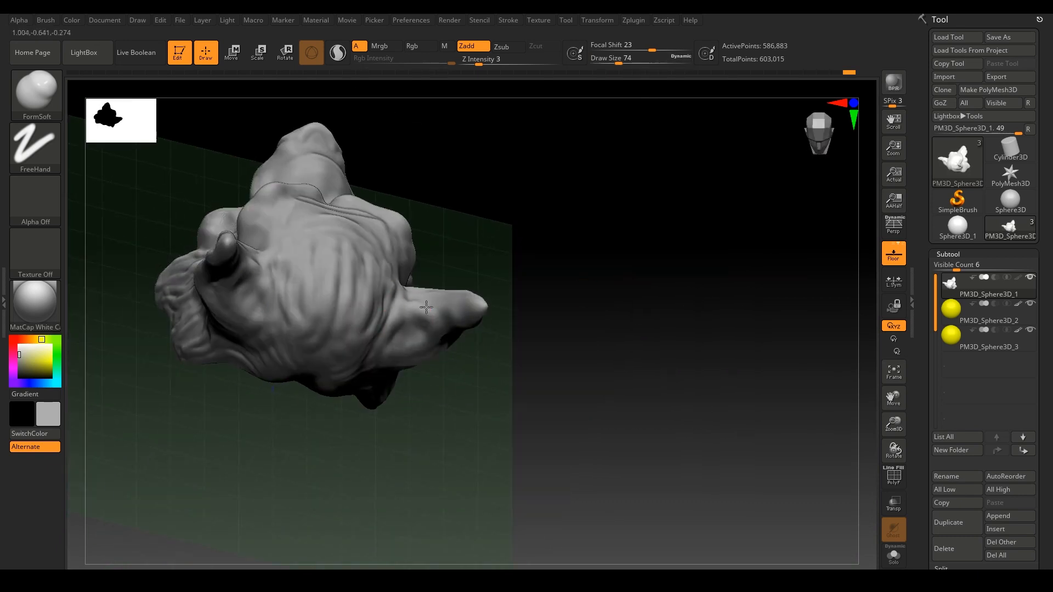
right_click_drag(324, 318, 270, 386)
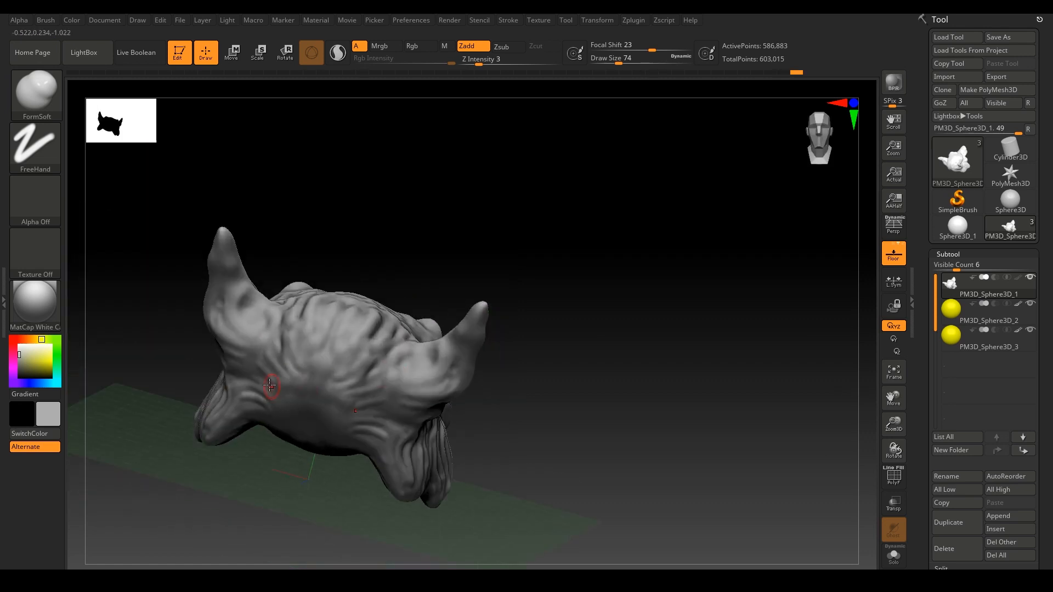
left_click_drag(402, 437, 403, 422)
mouse_move(623, 383)
left_mouse_down()
mouse_move(558, 386)
mouse_move(593, 391)
left_mouse_up()
left_click_drag(592, 391, 624, 414, "alt")
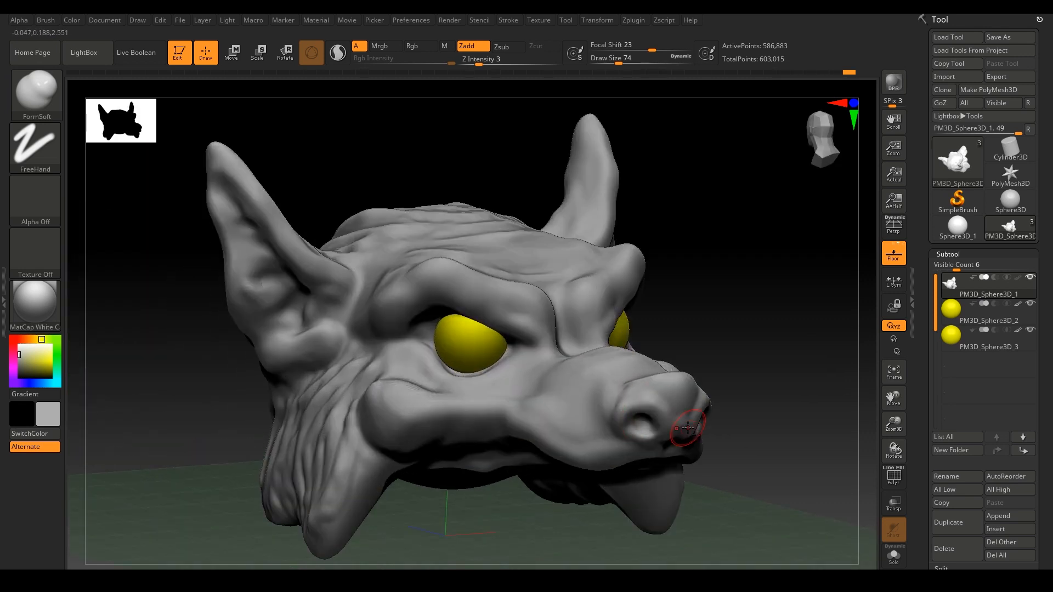
mouse_move(729, 419)
left_mouse_down("alt")
mouse_move(705, 362)
mouse_move(602, 334)
mouse_move(738, 376)
mouse_move(759, 368)
left_mouse_up("alt")
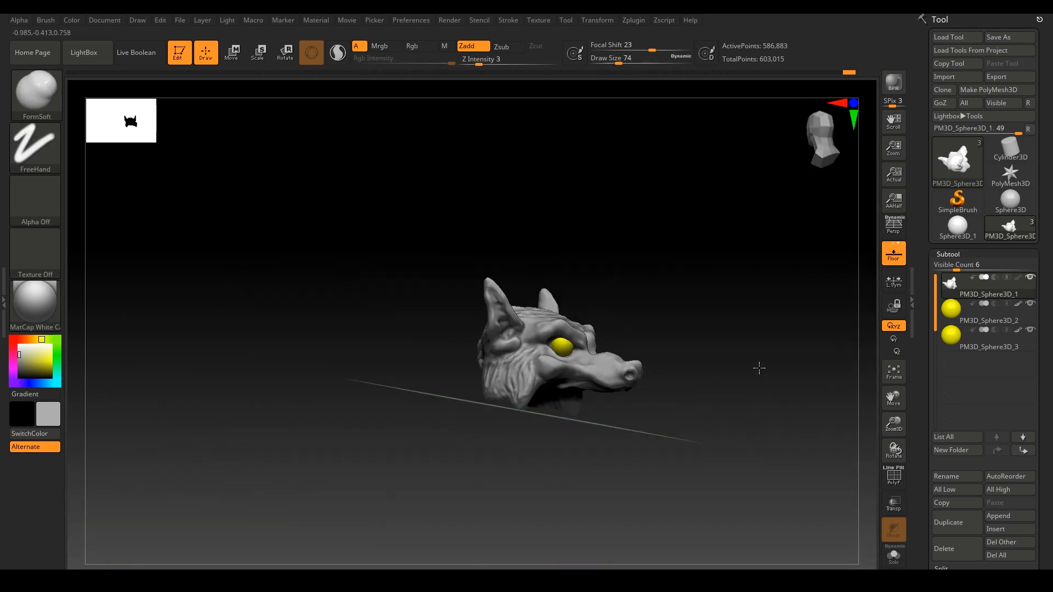
Mask the head except its underside and build a bulky lower jaw with the FormSoft brush at draw size 207.
left_click_drag(769, 425, 492, 423)
key("shift+p")
left_click_drag(575, 467, 619, 296)
key("ctrl+z")
key("ctrl+z")
key("ctrl+z")
key("ctrl+z")
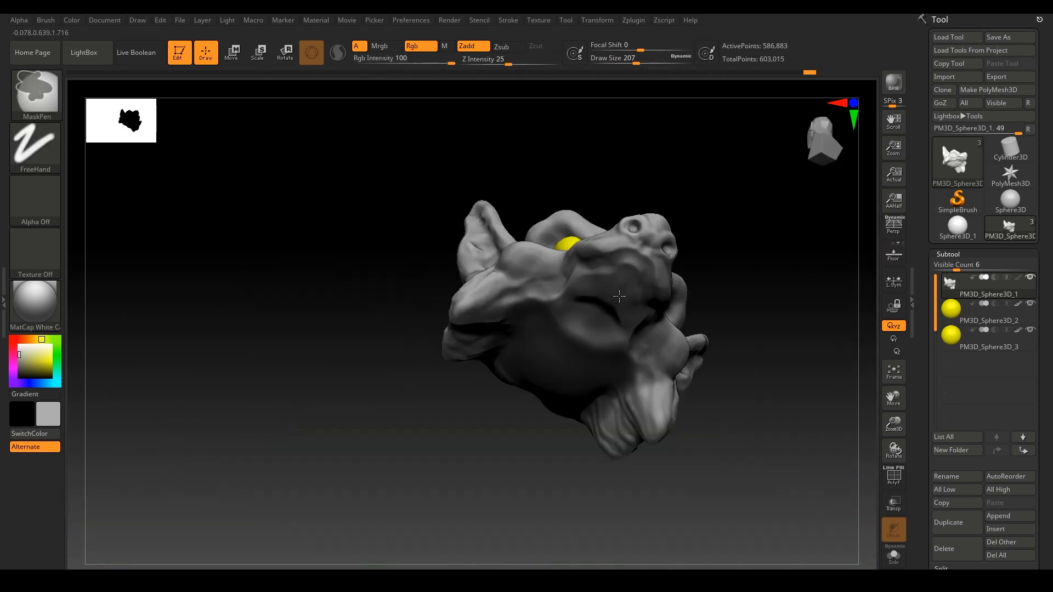
mouse_move(734, 289)
left_mouse_down()
mouse_move(787, 343)
mouse_move(404, 398)
mouse_move(557, 383)
mouse_move(675, 338)
mouse_move(479, 418)
mouse_move(573, 420)
mouse_move(637, 334)
left_mouse_up()
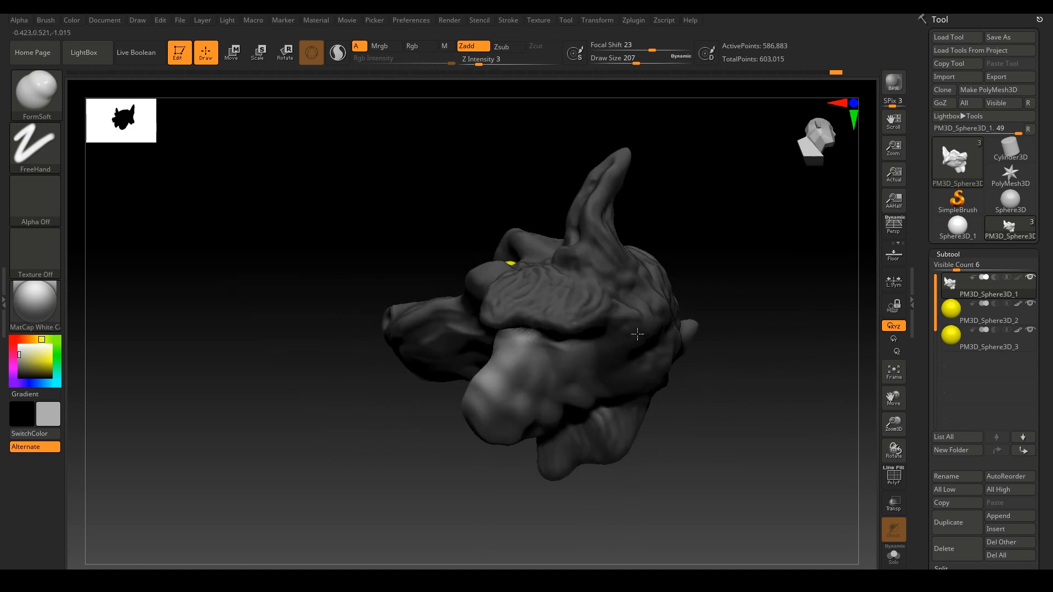
Clear the mask and remesh the head with its added lower jaw.
left_click_drag(751, 427, 751, 427)
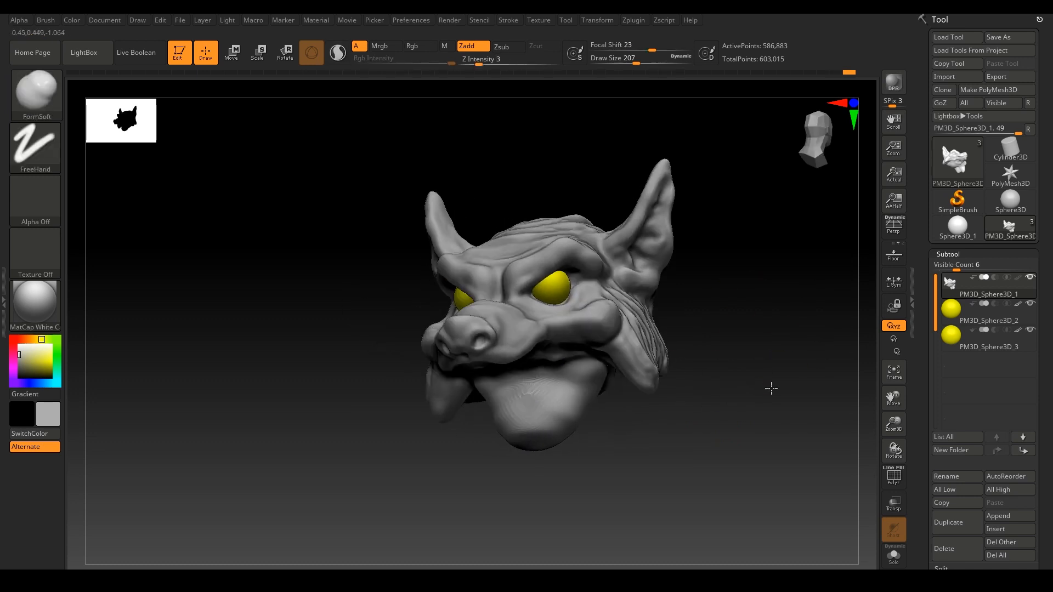
left_click_drag(711, 355, 669, 369)
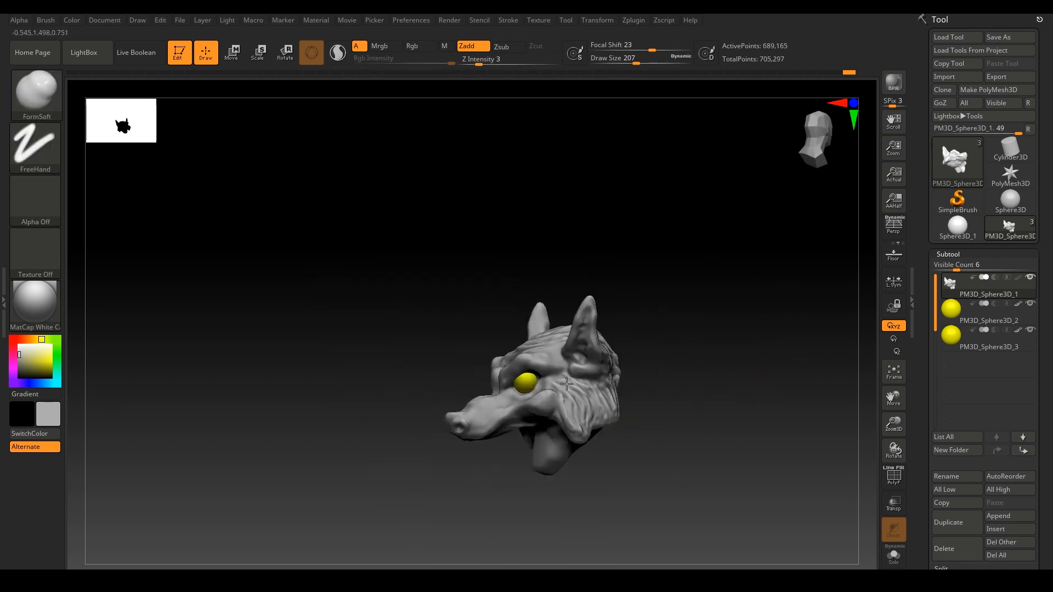
mouse_move(566, 383)
left_mouse_down()
mouse_move(742, 355)
mouse_move(712, 367)
mouse_move(618, 365)
mouse_move(751, 371)
mouse_move(768, 388)
mouse_move(579, 345)
left_mouse_up()
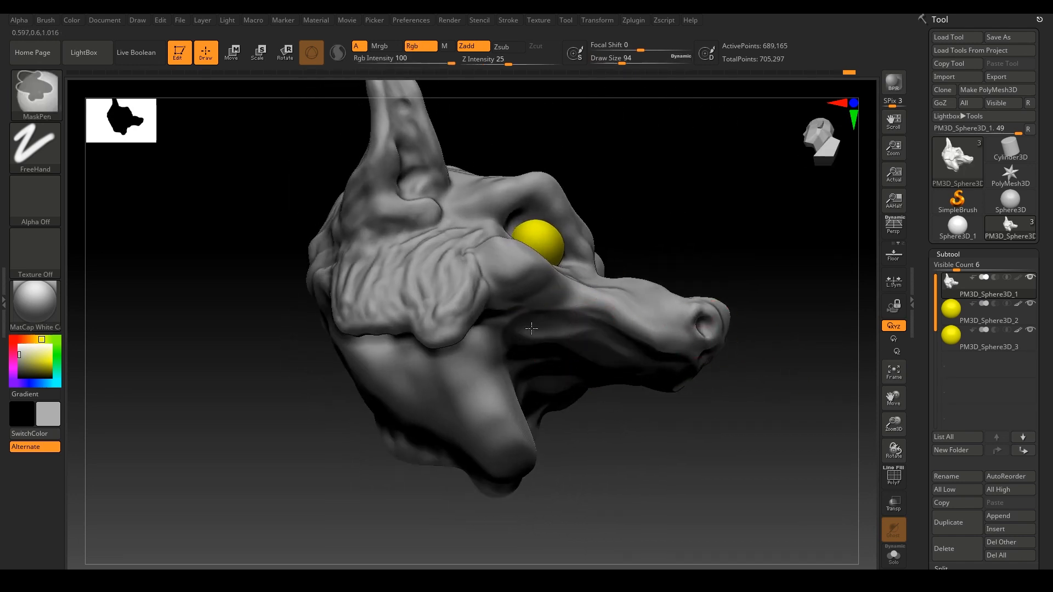
Mask everything except the underside of the muzzle and build up the upper lip with the FormSoft brush at draw size 94.
mouse_move(510, 330)
left_mouse_down()
mouse_move(780, 446)
mouse_move(580, 294)
left_mouse_up()
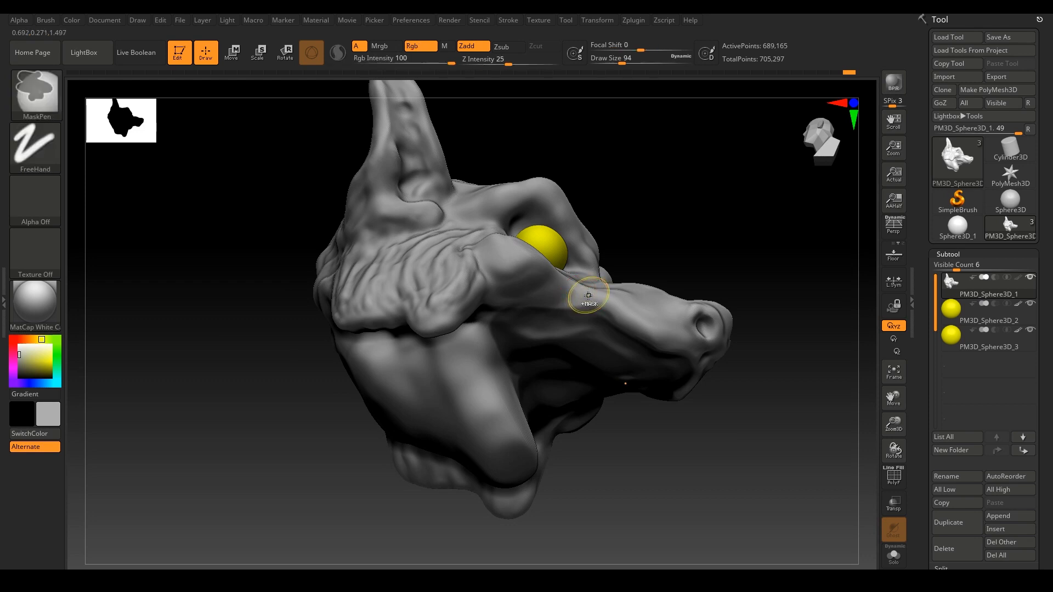
key("ctrl+i")
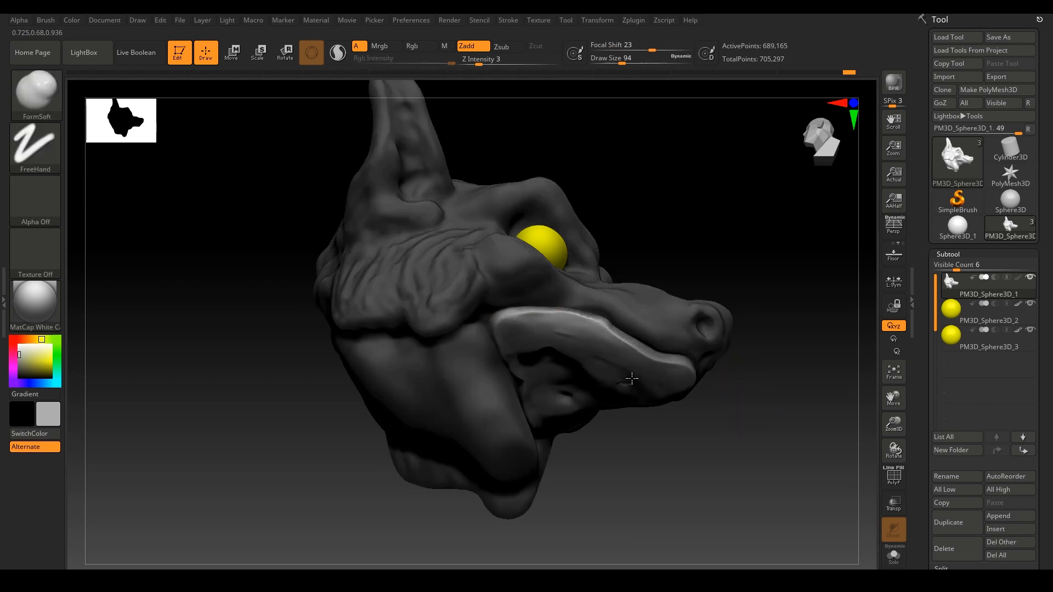
mouse_move(631, 378)
left_mouse_down()
mouse_move(677, 411)
mouse_move(713, 460)
mouse_move(615, 376)
left_mouse_up()
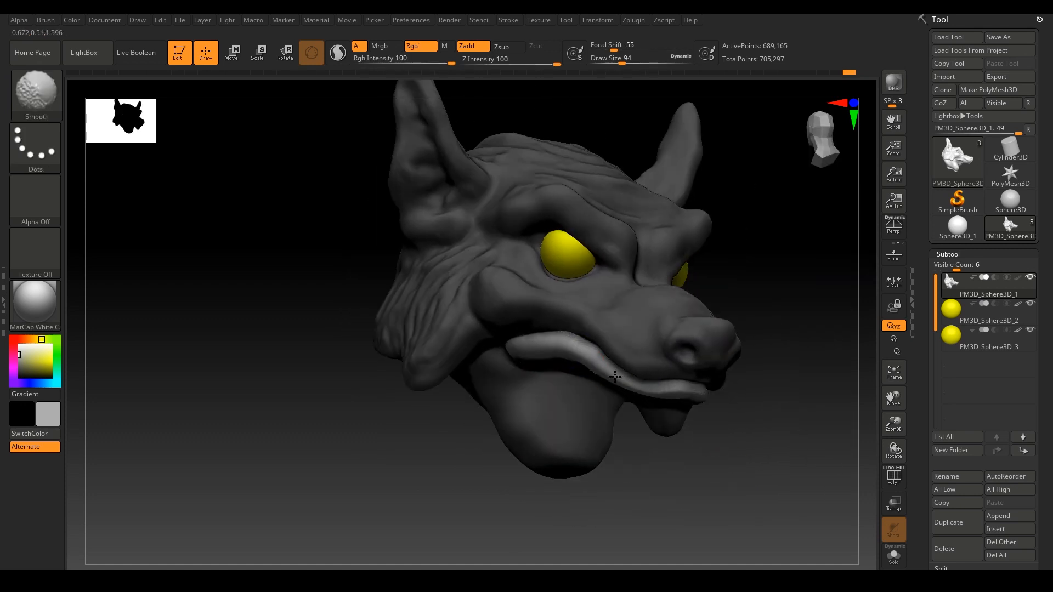
left_click_drag(783, 404, 287, 202)
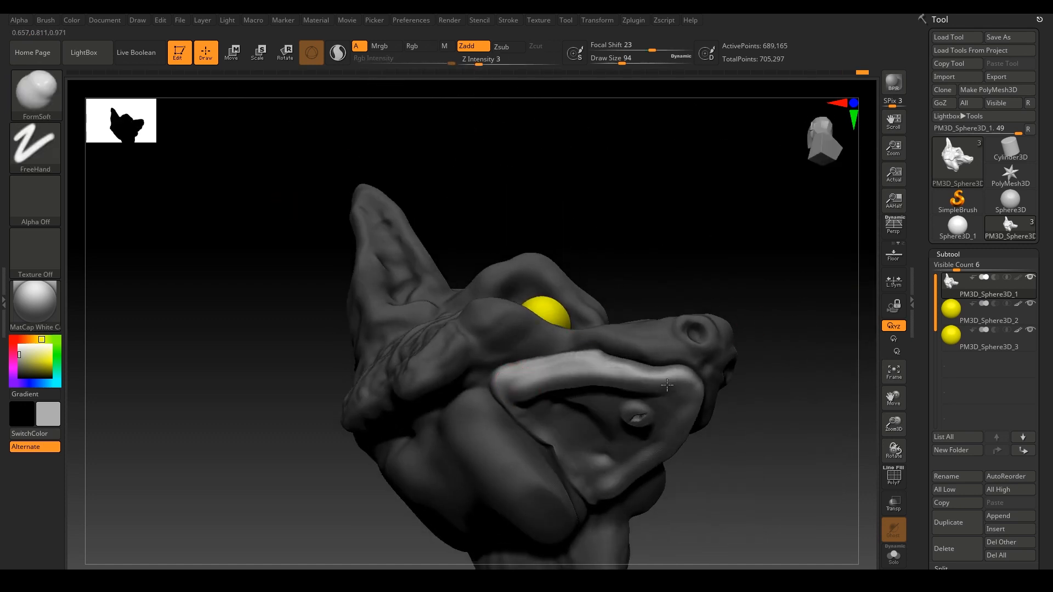
mouse_move(784, 380)
left_mouse_down()
mouse_move(543, 394)
mouse_move(663, 428)
left_mouse_up()
Reshape the unmasked upper lip with the Move brush at draw size 305.
key("b")
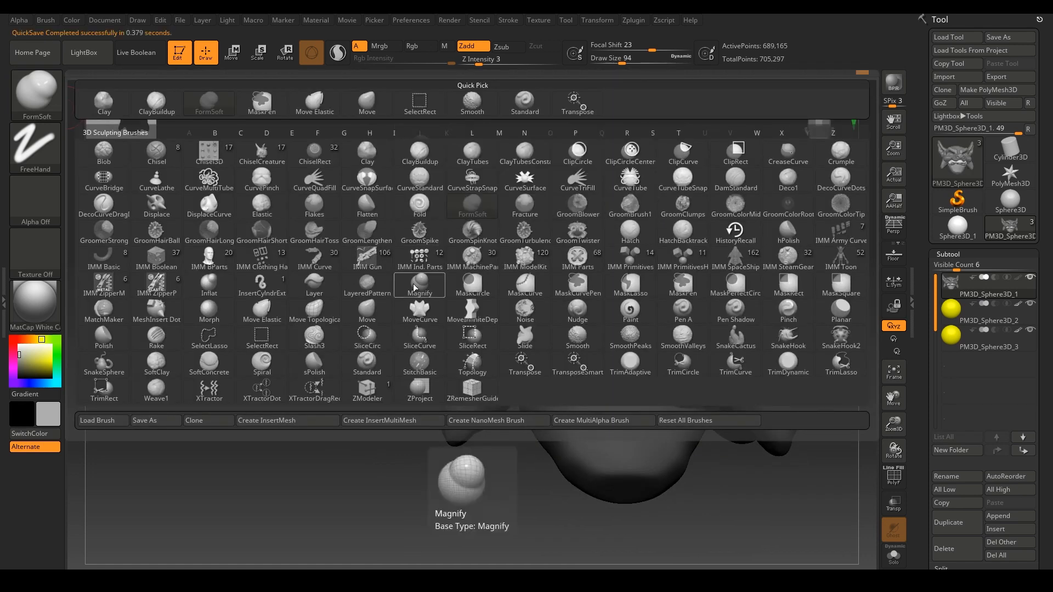
key("m")
key("v")
left_click_drag(351, 406, 472, 416)
key("s")
left_click_drag(510, 361, 533, 362)
left_click_drag(675, 462, 586, 442)
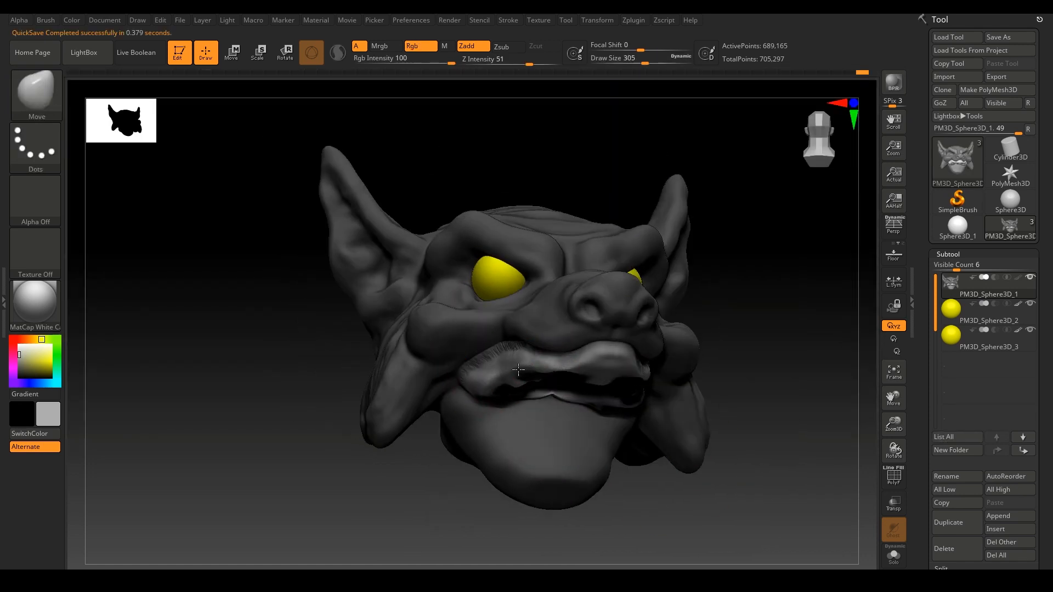
left_click_drag(567, 360, 780, 367)
left_click_drag(596, 360, 768, 403)
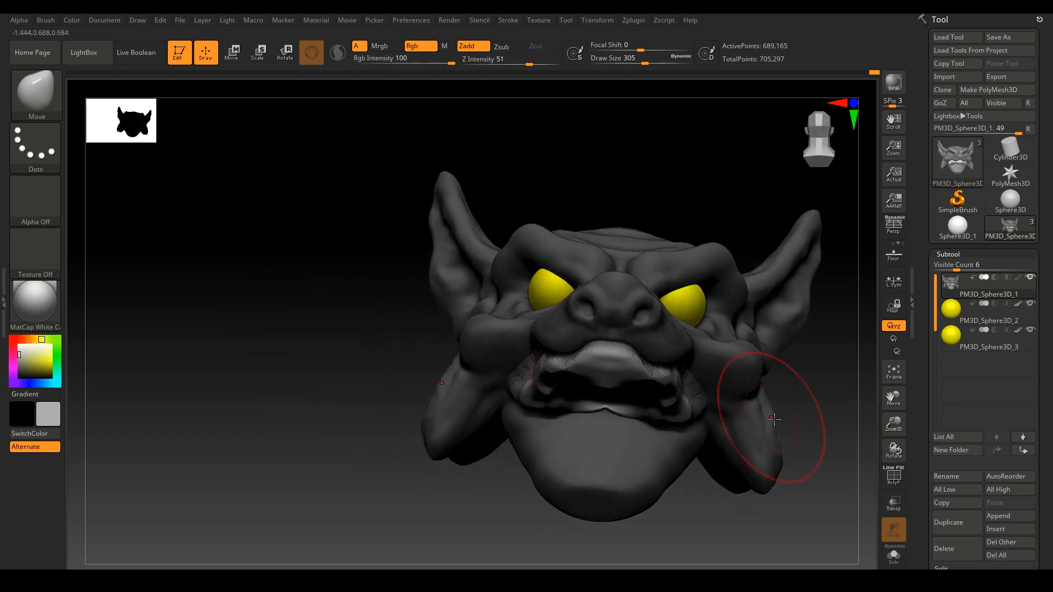
Clear the mask and settle the upper lip over the lower jaw.
left_click_drag(795, 450, 741, 430)
mouse_move(456, 405)
left_mouse_down()
mouse_move(617, 388)
mouse_move(658, 400)
mouse_move(708, 353)
mouse_move(668, 379)
mouse_move(714, 353)
mouse_move(676, 237)
left_mouse_up()
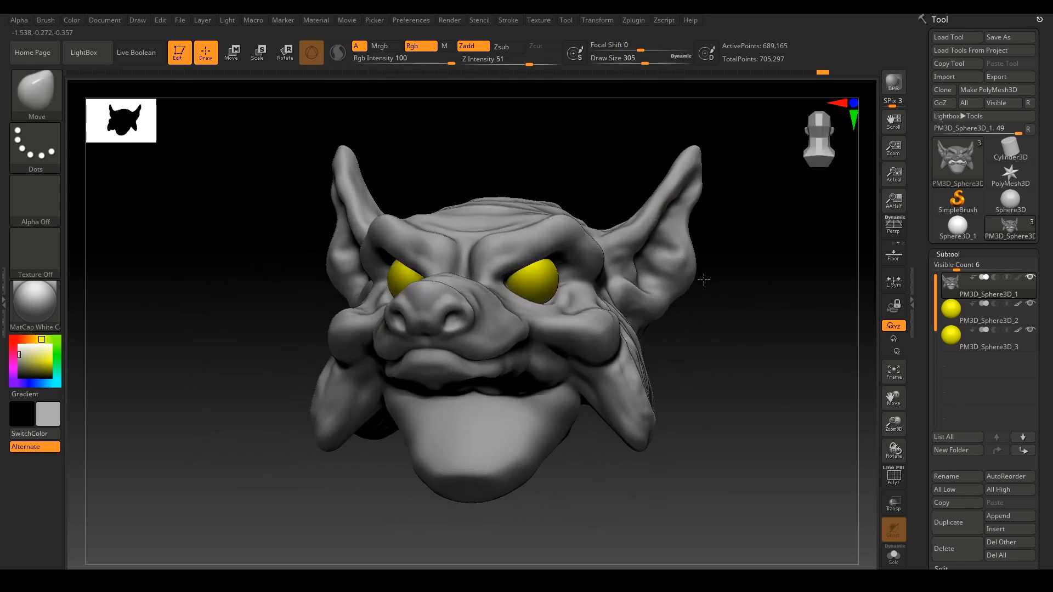
mouse_move(704, 280)
left_mouse_down()
mouse_move(731, 322)
mouse_move(658, 297)
mouse_move(639, 271)
mouse_move(624, 277)
left_mouse_up()
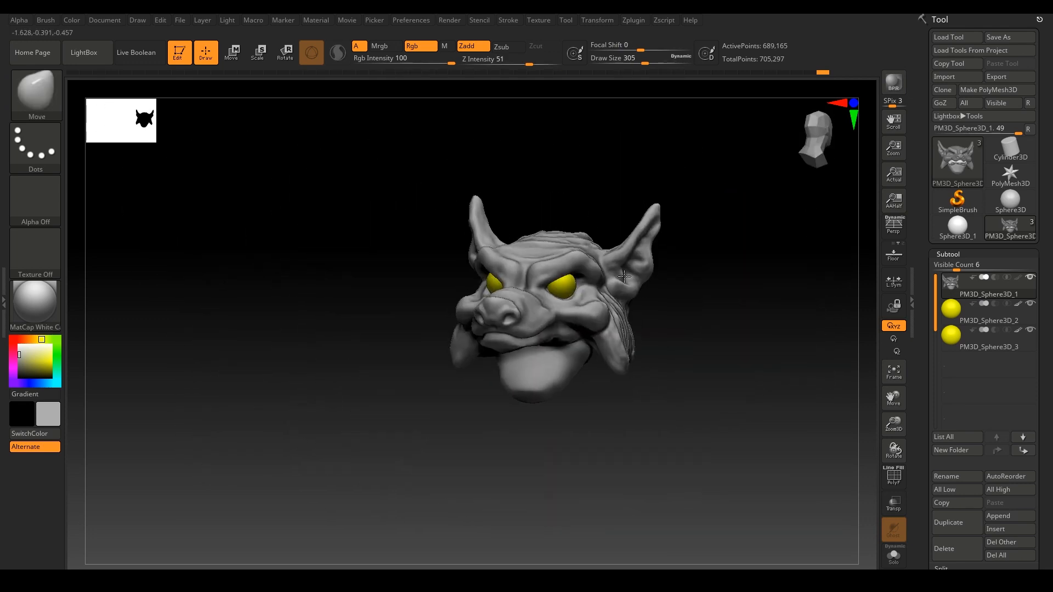
left_click_drag(718, 356, 559, 291)
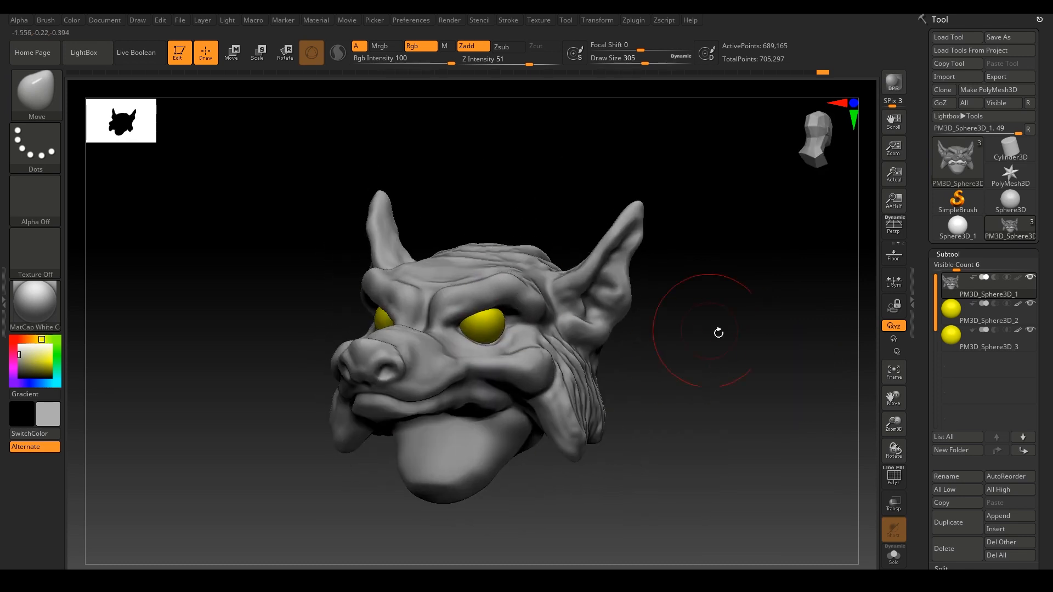
Insert a ZSphere as a new subtool of the head and turn on transparent display.
left_click_drag(718, 332, 525, 273)
left_click_drag(651, 350, 751, 360)
left_click(1003, 530)
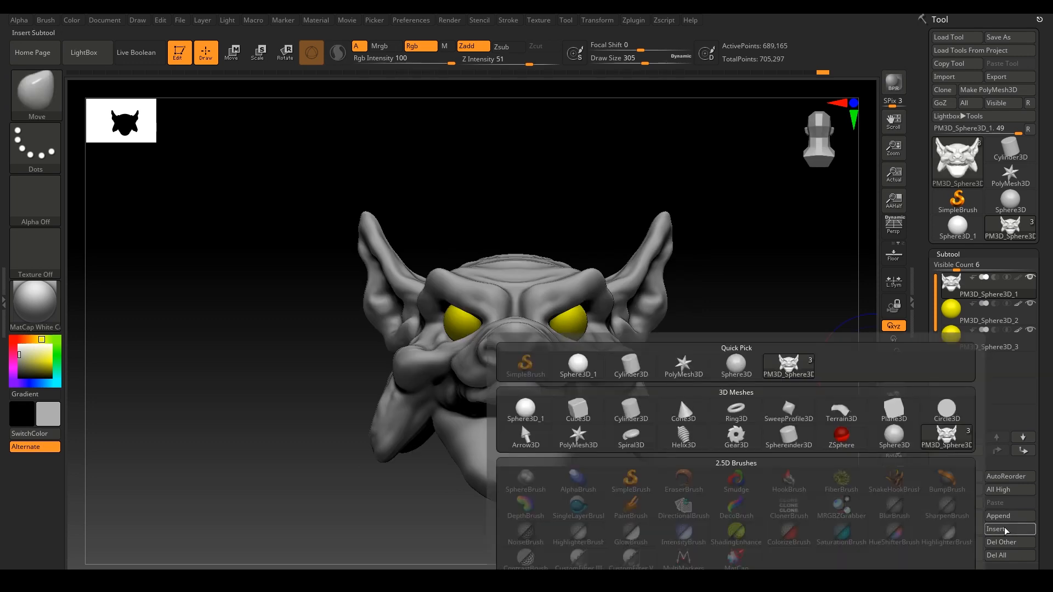
left_click(841, 437)
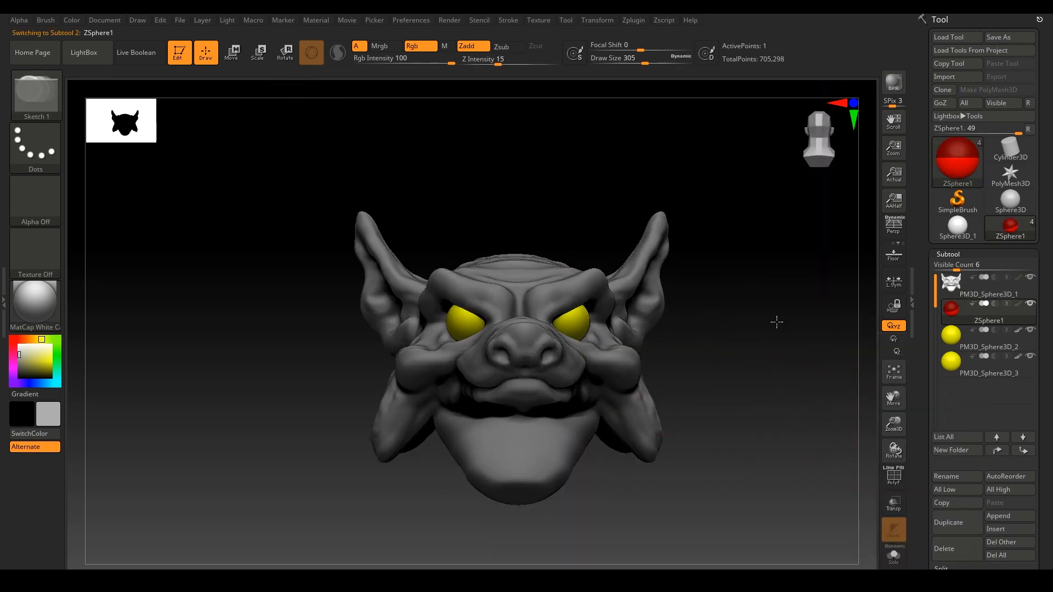
left_click(894, 503)
mouse_move(776, 322)
left_mouse_down()
mouse_move(813, 335)
mouse_move(765, 308)
left_mouse_up()
left_click_drag(765, 307, 729, 307)
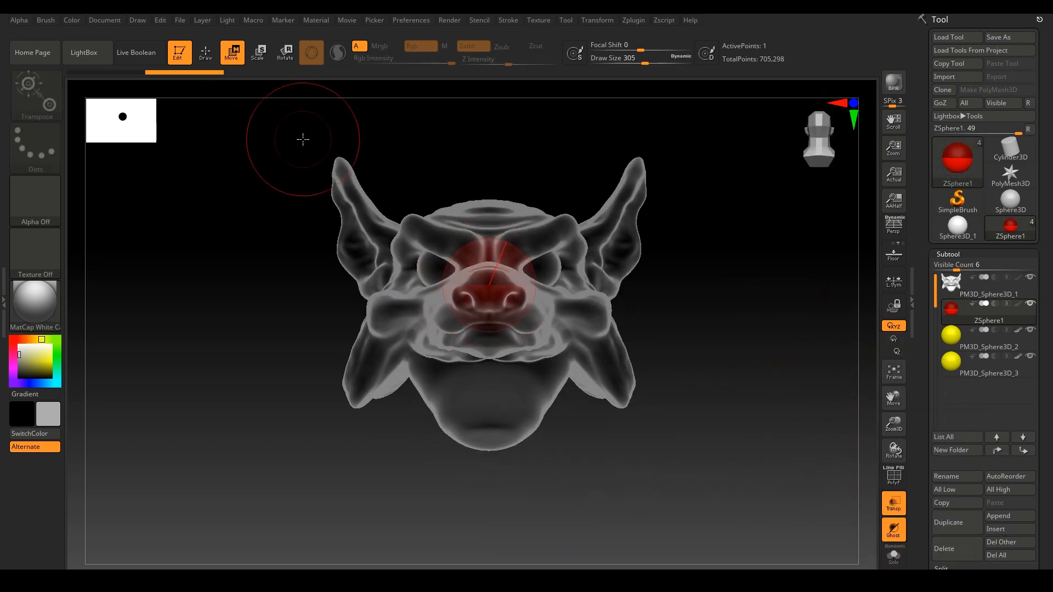
Add a mirrored pair of ZSpheres at draw size 158 and position them at the corners of the lower jaw.
key("q")
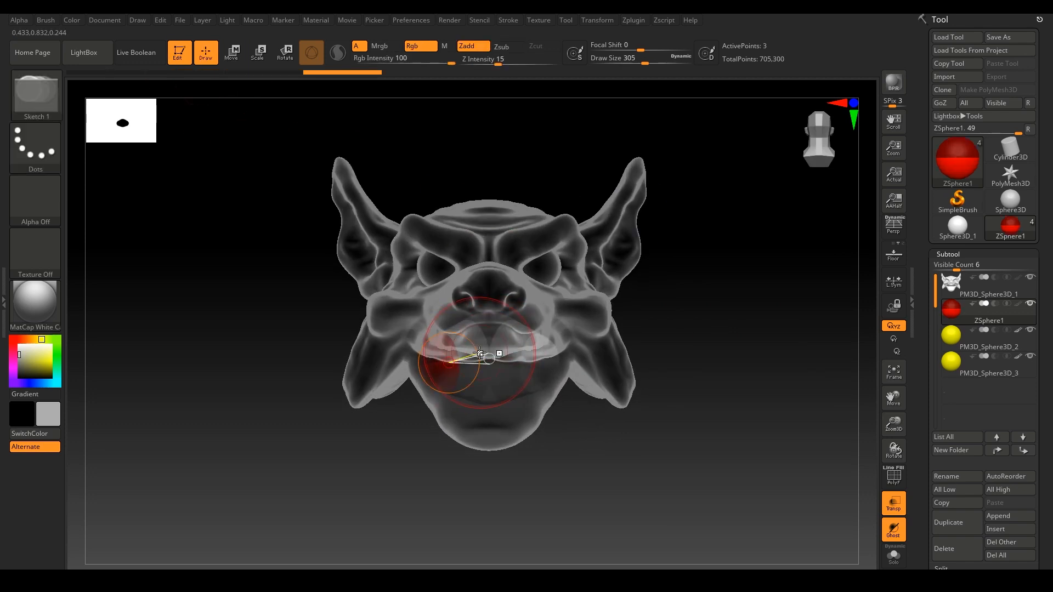
left_click_drag(480, 354, 477, 355)
left_click_drag(707, 332, 752, 330, "shift")
left_click_drag(560, 379, 564, 378)
left_click_drag(768, 356, 707, 356, "shift")
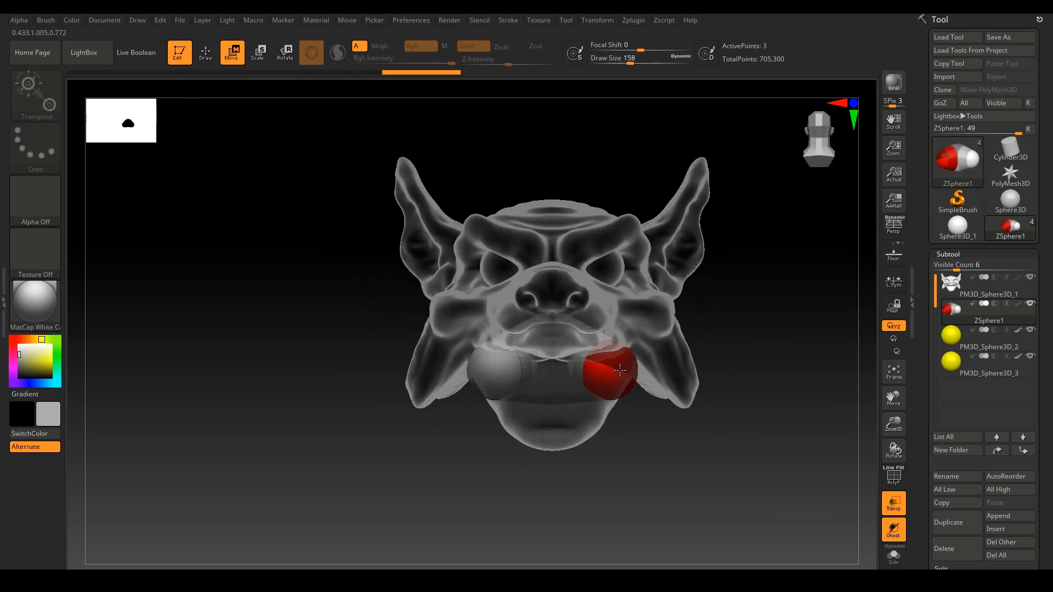
left_click_drag(607, 369, 613, 365)
left_click_drag(734, 332, 817, 329)
left_click_drag(582, 353, 579, 350)
left_click_drag(767, 378, 743, 365)
Extend the mirrored ZSphere chains downward from the mouth corners to the base of the lower jaw.
key("q")
left_click_drag(604, 363, 586, 362)
left_click_drag(562, 355, 569, 358)
left_click_drag(713, 378, 779, 379)
left_click_drag(605, 415, 603, 417)
mouse_move(768, 378)
left_mouse_down()
mouse_move(708, 378)
mouse_move(768, 378)
left_mouse_up()
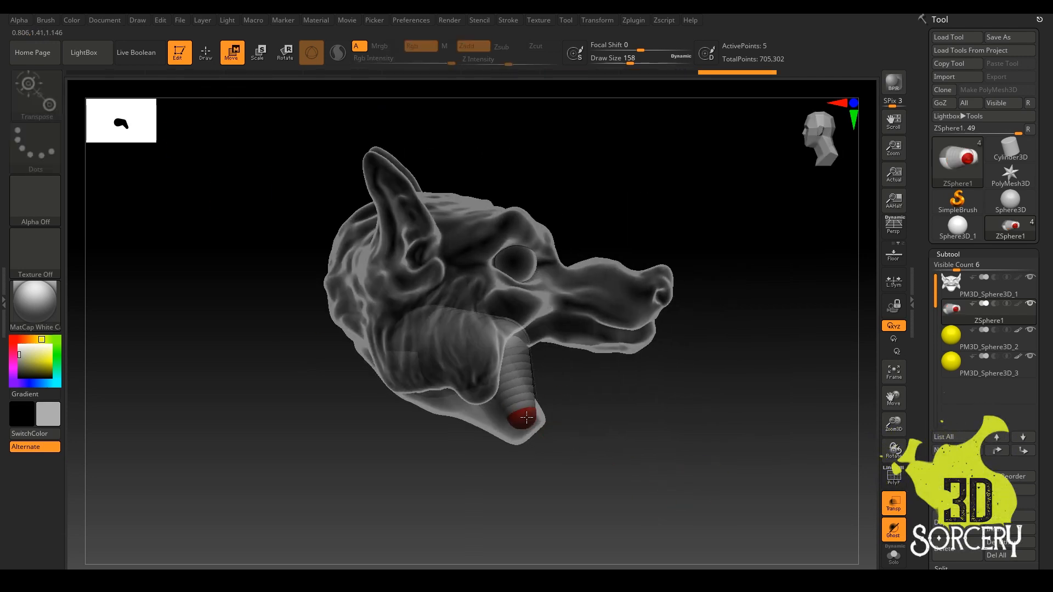
key("q")
left_click_drag(473, 389, 547, 417, "shift")
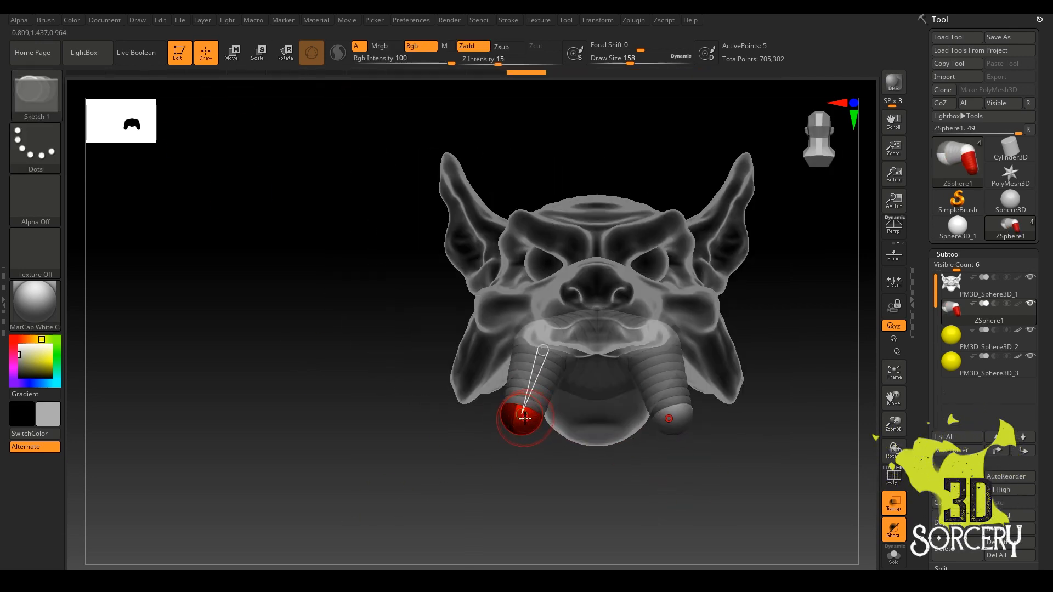
Extend both ZSphere chains forward and inward so they meet at the centre of the chin.
left_click_drag(624, 477, 691, 476, "shift")
key("w")
left_click_drag(541, 418, 641, 417)
left_click_drag(699, 468, 631, 468)
left_click_drag(627, 421, 641, 422)
left_click_drag(616, 455, 655, 458)
left_click_drag(575, 420, 564, 418)
left_click_drag(677, 469, 309, 81)
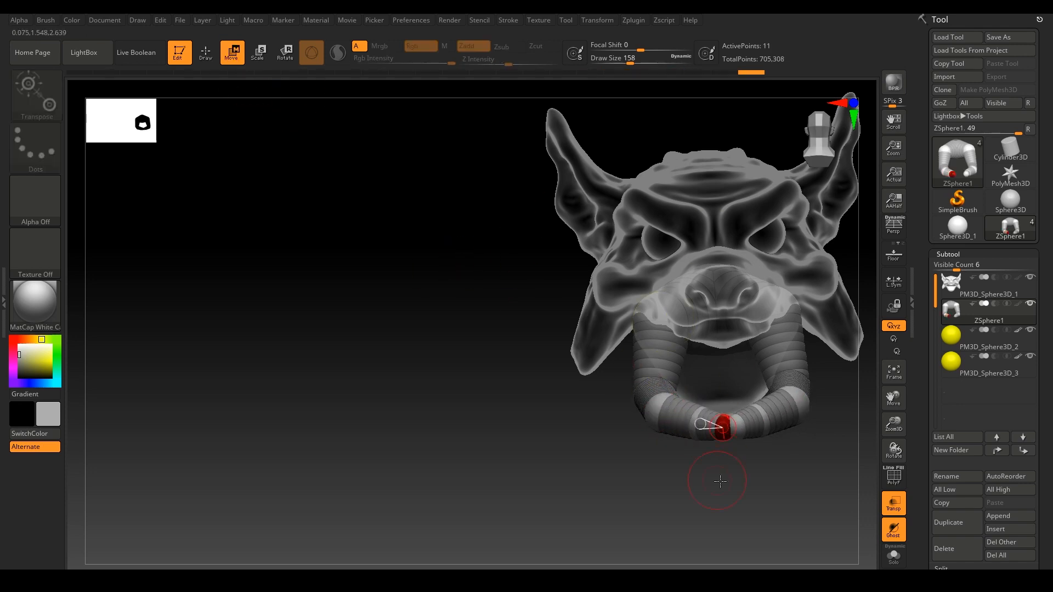
Reposition the individual ZSpheres so the jaw loop lines up with the muzzle from the front and side.
left_click_drag(719, 482, 717, 415)
left_click_drag(768, 379, 683, 368)
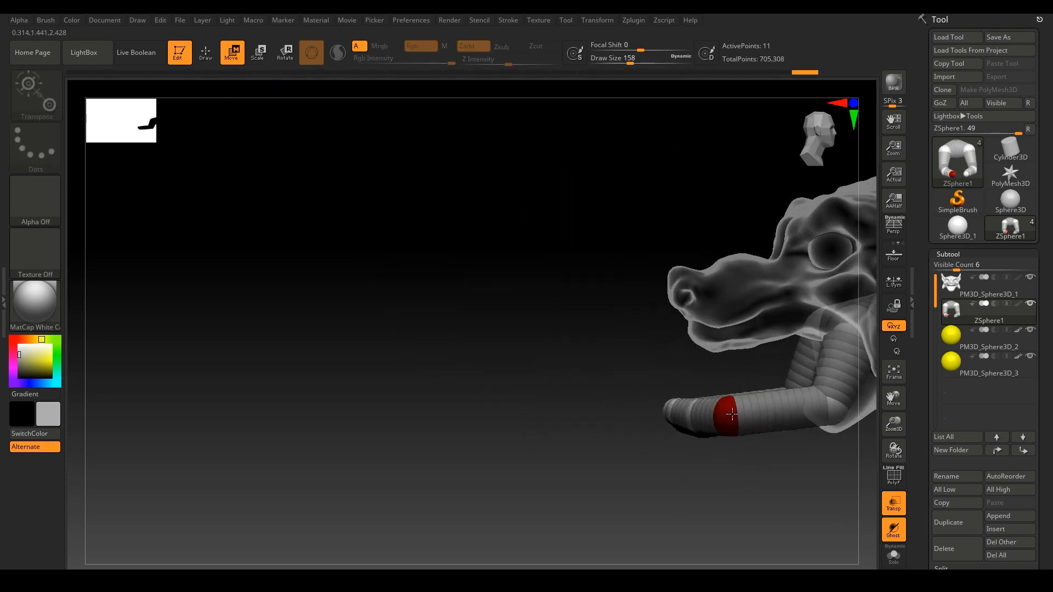
left_click_drag(725, 413, 725, 408)
left_click_drag(685, 362, 642, 406)
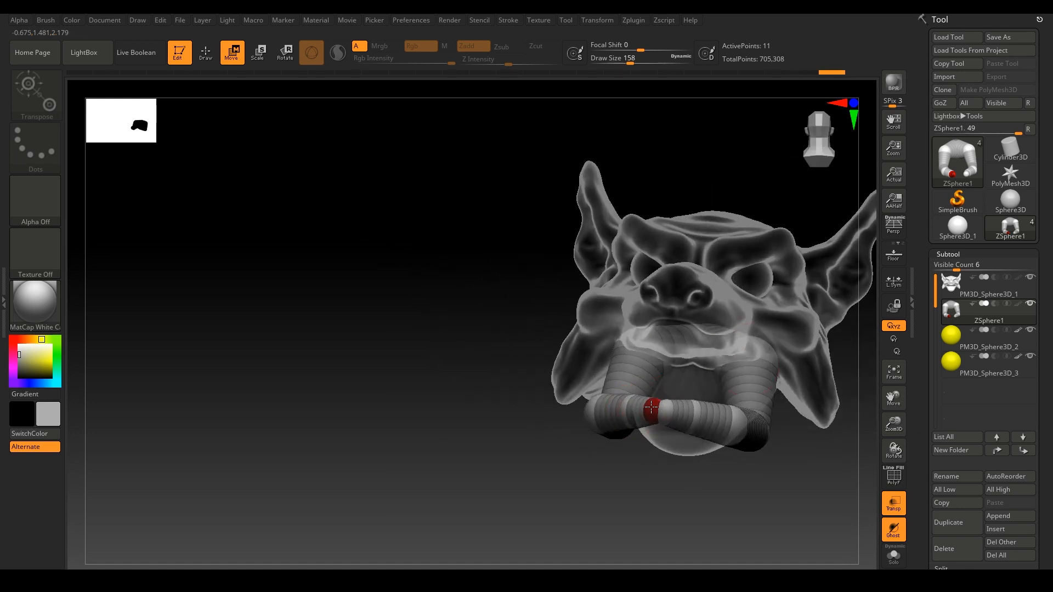
left_click_drag(741, 501, 275, 103)
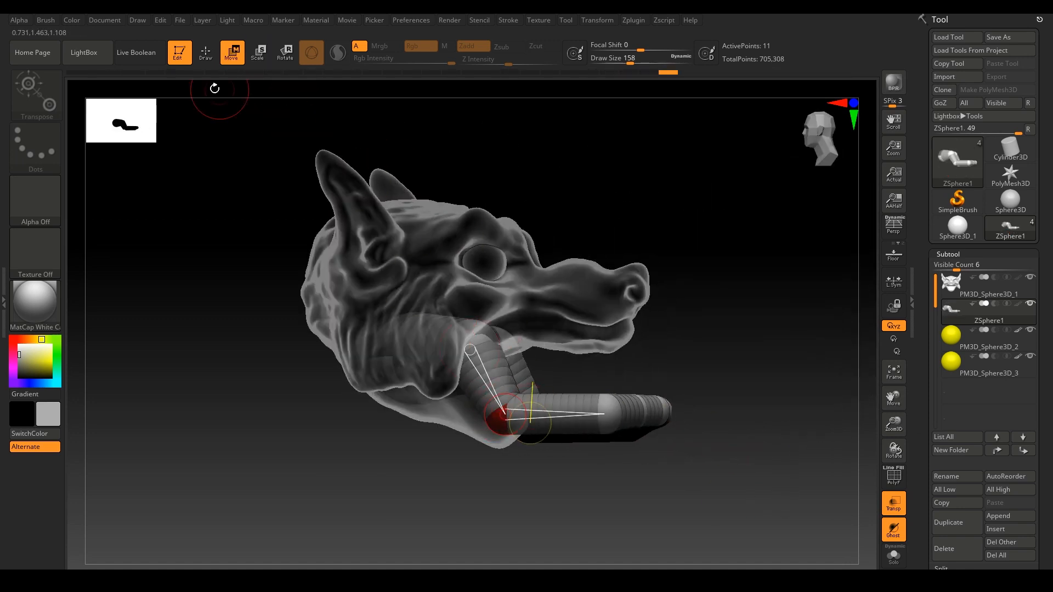
left_click_drag(686, 482, 647, 472)
Preview the ZSphere jaw's adaptive skin at density 3 and make the adaptive skin mesh.
left_click_drag(921, 531, 923, 246)
left_click(958, 405)
left_click(1001, 252)
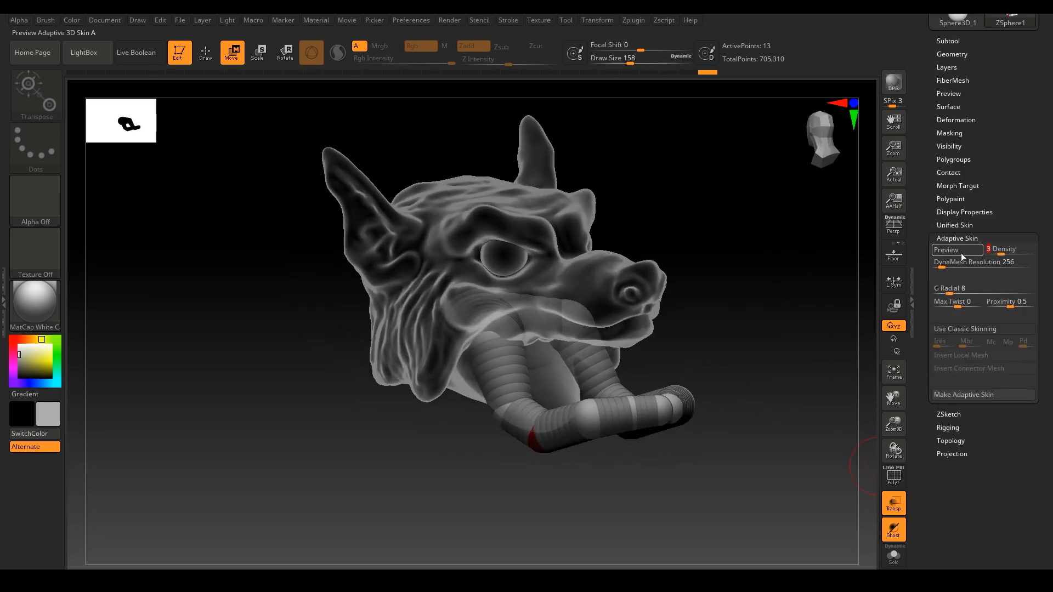
left_click(959, 250)
left_click(963, 396)
DynaMesh the skinned jaw loop at resolution 456 and reshape it with the Move brush at draw size 158.
left_click_drag(844, 400, 805, 353)
key("q")
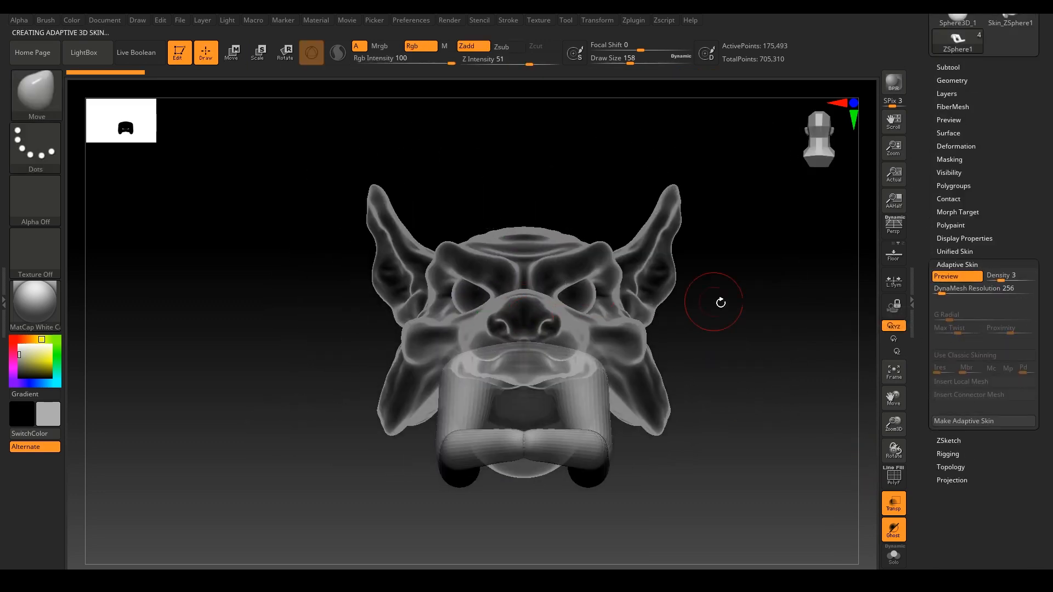
mouse_move(717, 301)
left_mouse_down()
mouse_move(716, 289)
mouse_move(677, 331)
mouse_move(706, 344)
left_mouse_up()
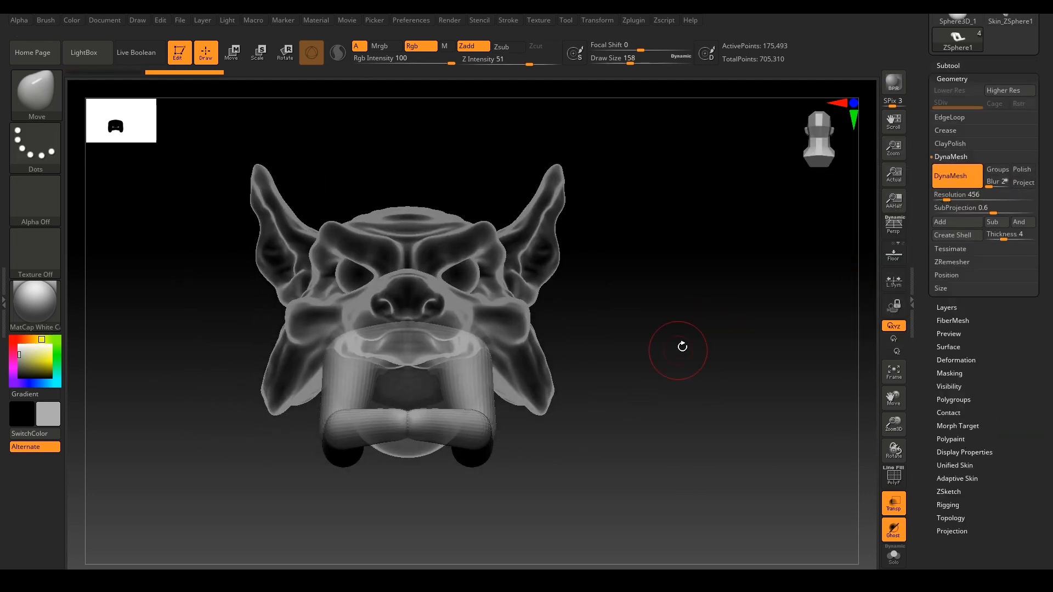
mouse_move(599, 415)
left_mouse_down()
mouse_move(652, 403)
mouse_move(571, 442)
left_mouse_up()
left_click_drag(647, 384, 768, 313)
Select the head subtool and show the skinned jaw loop alongside it.
left_click(494, 376, "alt")
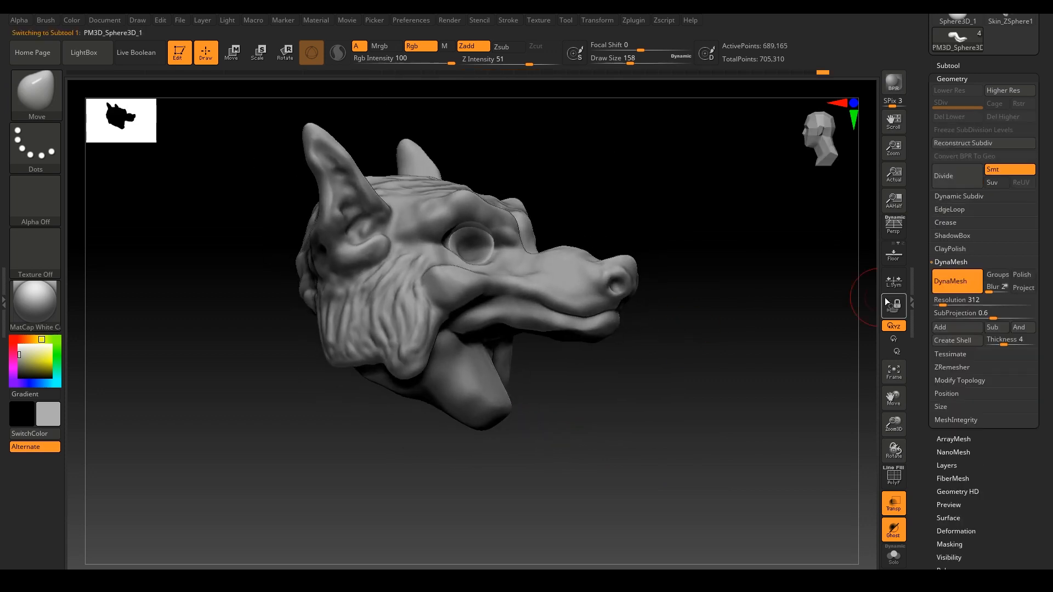
left_click(952, 66)
left_click(1030, 115)
left_click_drag(682, 345, 249, 81)
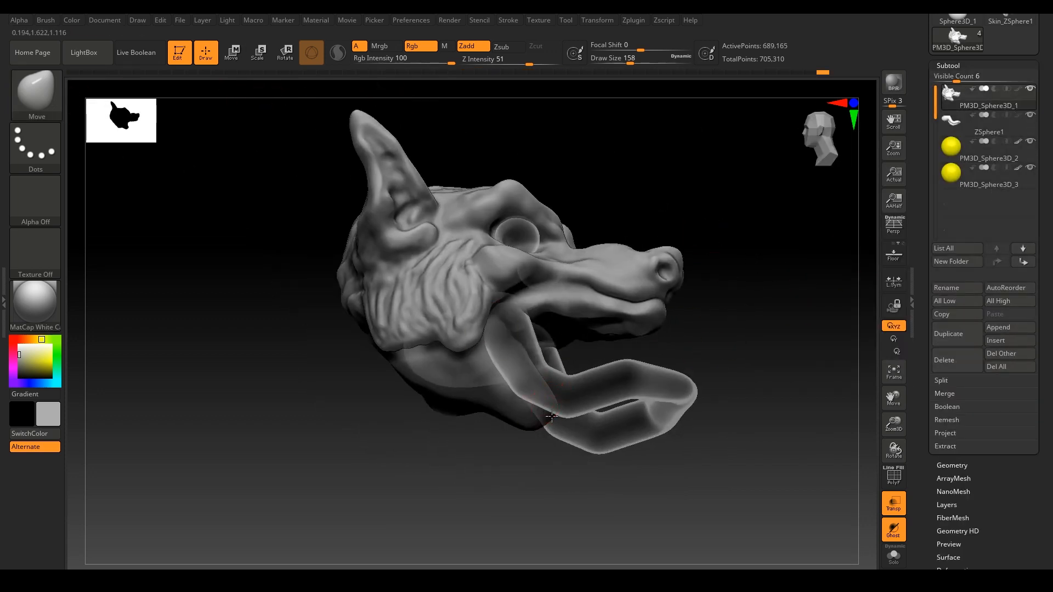
Pull the head's lower jaw and throat toward the jaw loop with the Move brush at draw size 386.
left_click_drag(551, 416, 583, 395)
key("s")
left_click_drag(665, 399, 579, 442)
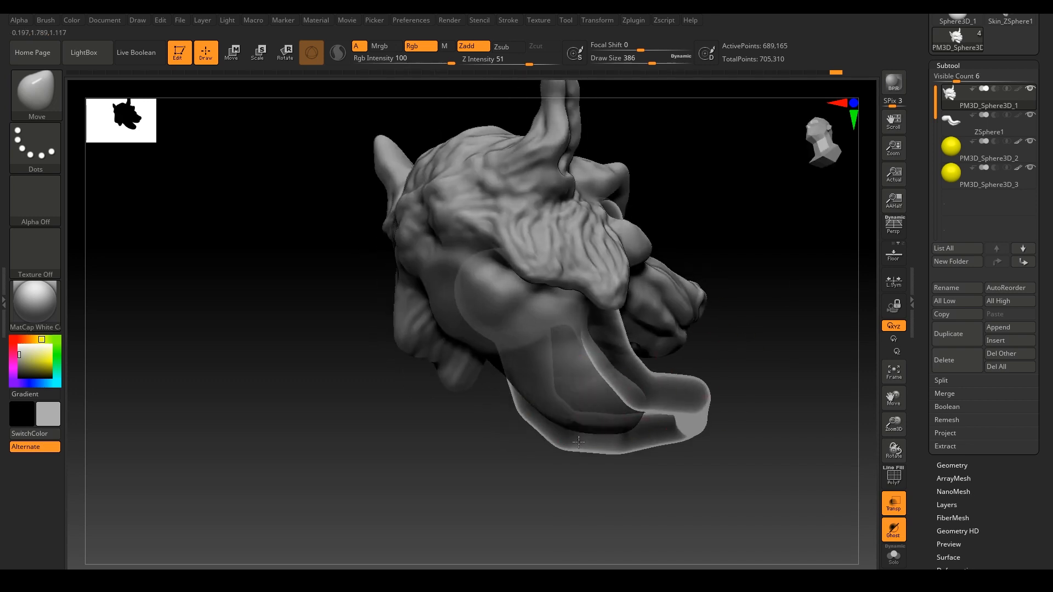
left_click_drag(719, 445, 647, 422)
left_click_drag(839, 372, 847, 335)
mouse_move(611, 433)
left_mouse_down()
mouse_move(594, 449)
mouse_move(498, 470)
left_mouse_up()
left_click_drag(535, 406, 583, 376)
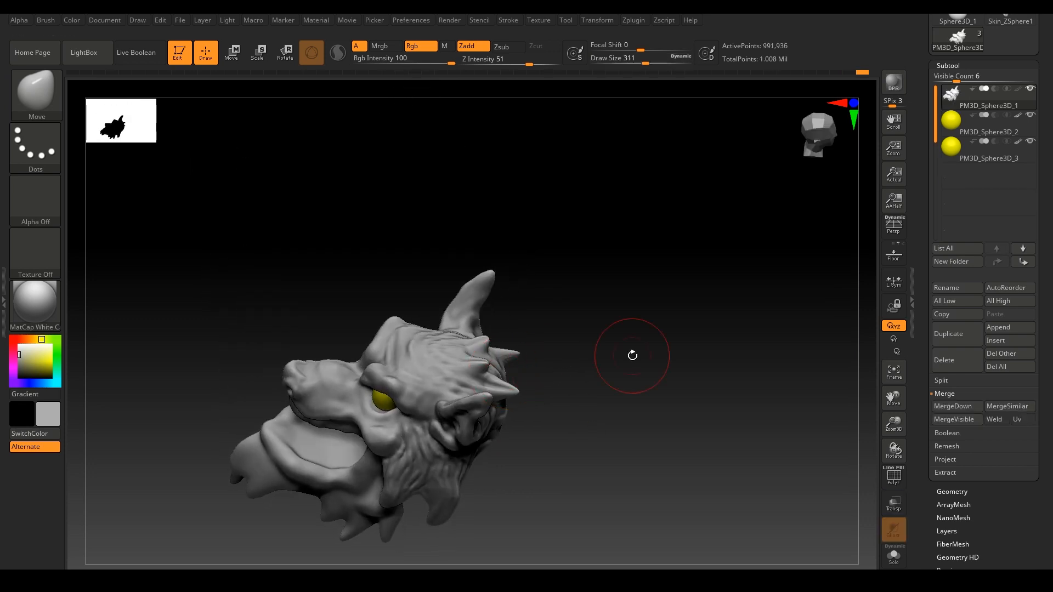
Reshape the muzzle around the nose with the Move brush at draw size 311.
left_click_drag(632, 355, 516, 482)
left_click_drag(588, 399, 691, 253)
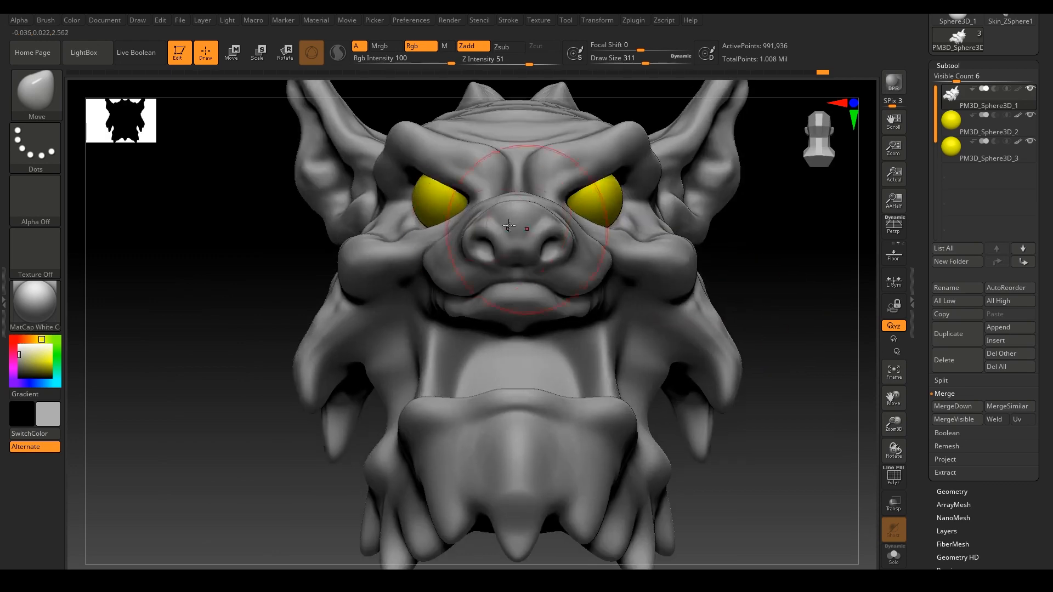
left_click_drag(460, 242, 528, 198)
left_click_drag(713, 241, 548, 214)
mouse_move(790, 242)
left_mouse_down()
mouse_move(741, 263)
mouse_move(679, 254)
mouse_move(694, 258)
mouse_move(699, 307)
left_mouse_up()
mouse_move(729, 274)
left_mouse_down()
mouse_move(700, 279)
mouse_move(768, 272)
left_mouse_up()
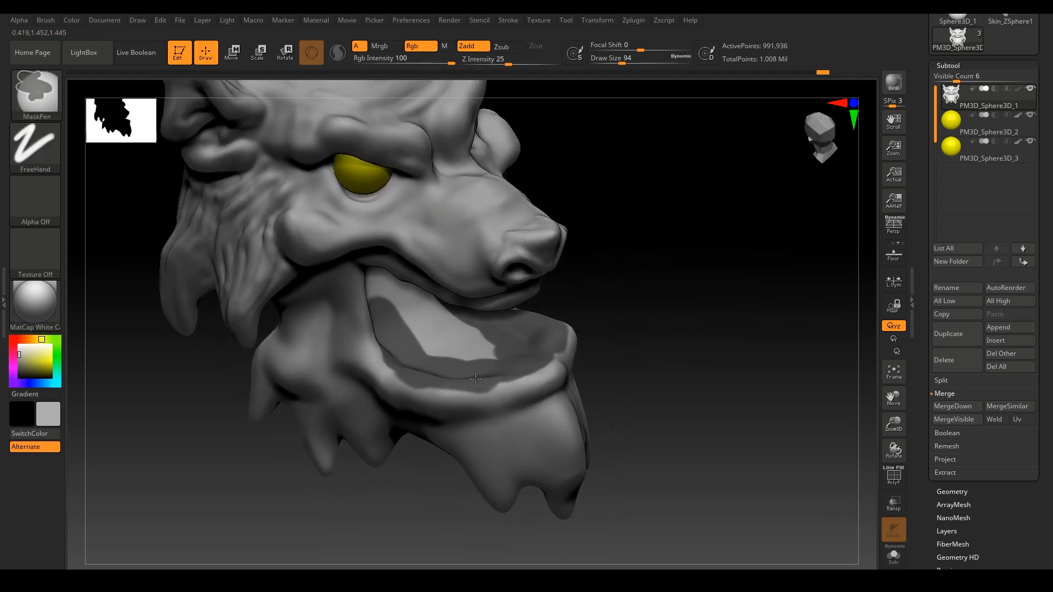
Mask everything except the lower jaw's inner rim and build up the gum there with the FormSoft brush at draw size 94.
mouse_move(658, 406)
left_mouse_down()
mouse_move(696, 360)
mouse_move(658, 392)
left_mouse_up()
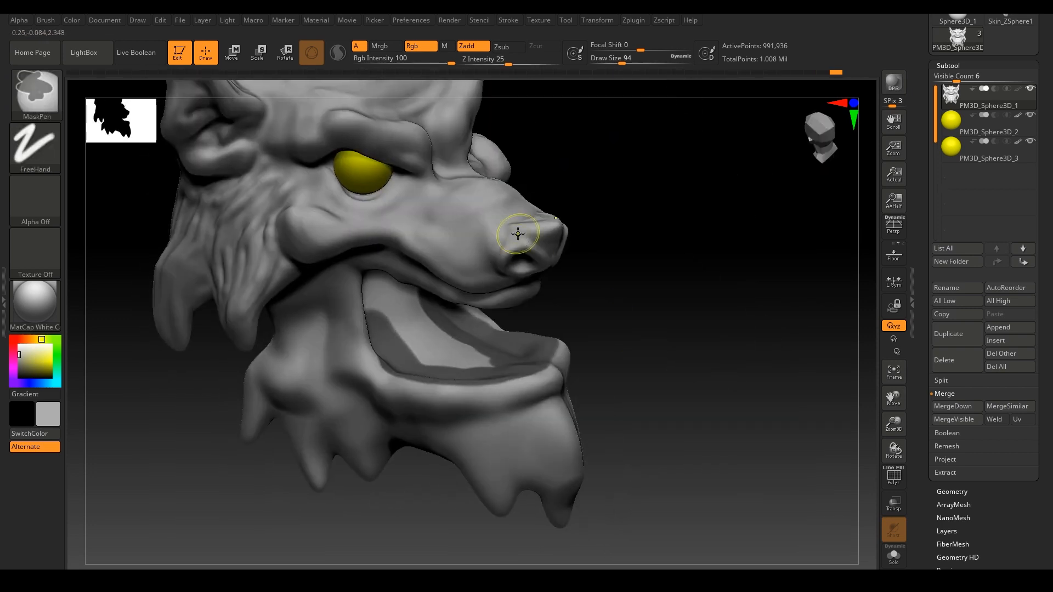
left_click(653, 296, "ctrl")
mouse_move(653, 329)
left_mouse_down()
mouse_move(683, 291)
mouse_move(648, 337)
left_mouse_up()
left_click(37, 93)
left_click(515, 214)
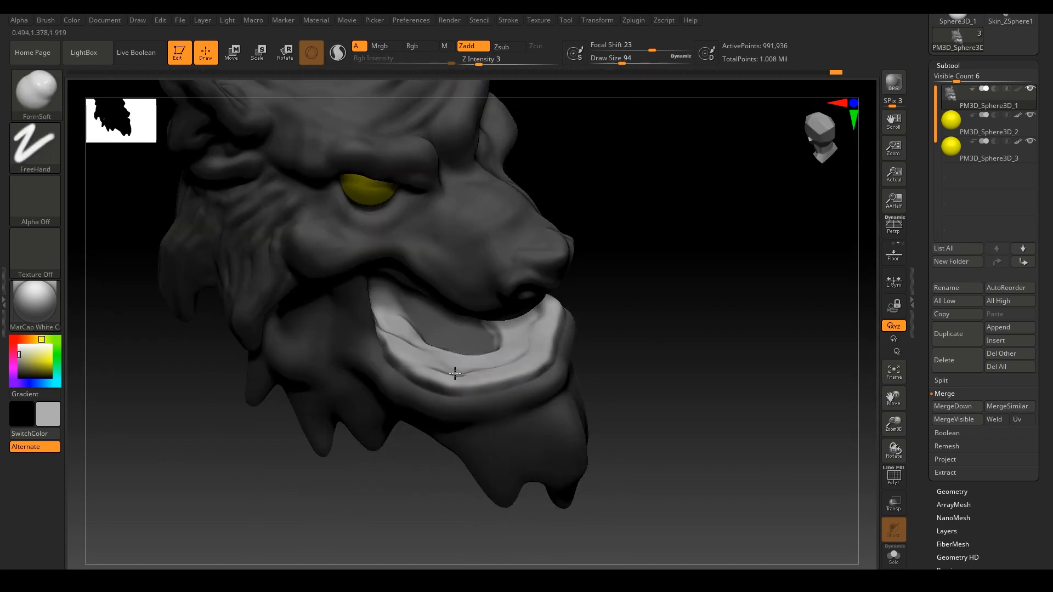
mouse_move(647, 349)
left_mouse_down()
mouse_move(631, 351)
mouse_move(707, 334)
mouse_move(669, 331)
mouse_move(693, 330)
mouse_move(695, 364)
mouse_move(677, 373)
left_mouse_up()
key("f")
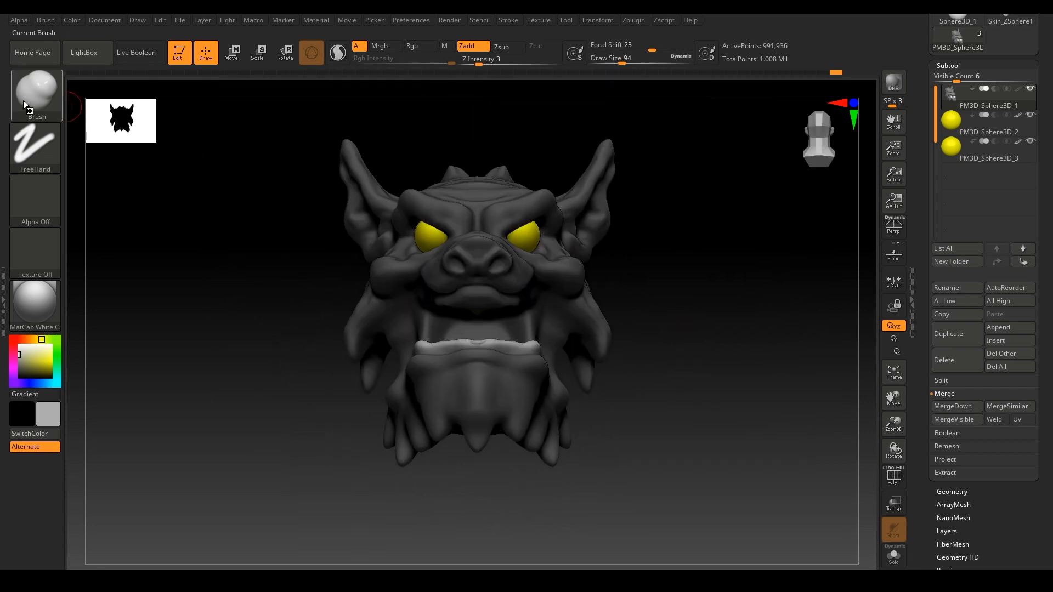
Reshape the unmasked lower gum with the Move brush at draw size 460.
left_click(26, 104)
left_click(368, 310)
key("s")
mouse_move(454, 342)
left_mouse_down()
mouse_move(465, 343)
mouse_move(442, 338)
left_mouse_up()
left_click_drag(711, 278, 795, 276)
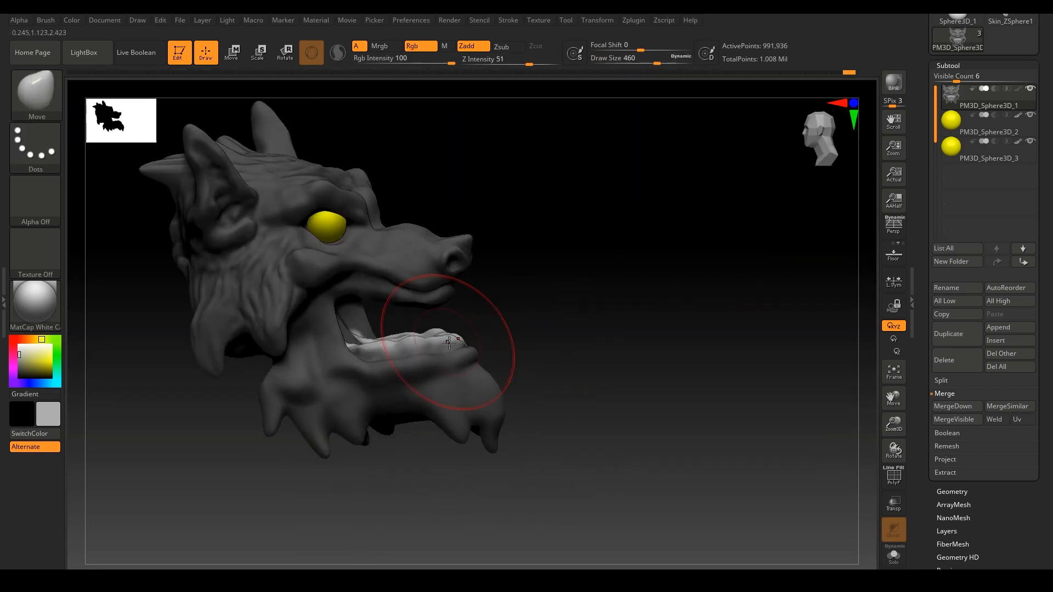
mouse_move(658, 331)
left_mouse_down()
mouse_move(609, 332)
mouse_move(639, 331)
left_mouse_up()
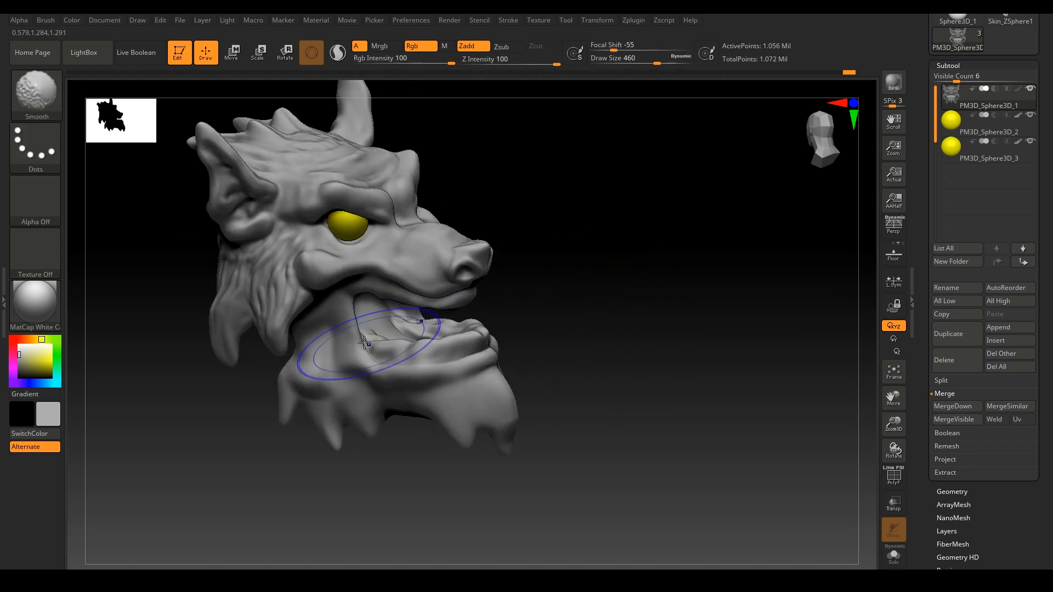
Smooth the inside corner of the mouth and refine the jaw and ear tips with the Move brush.
left_click_drag(371, 348, 329, 353, "shift")
left_click_drag(701, 335, 631, 315)
left_click_drag(562, 314, 391, 218)
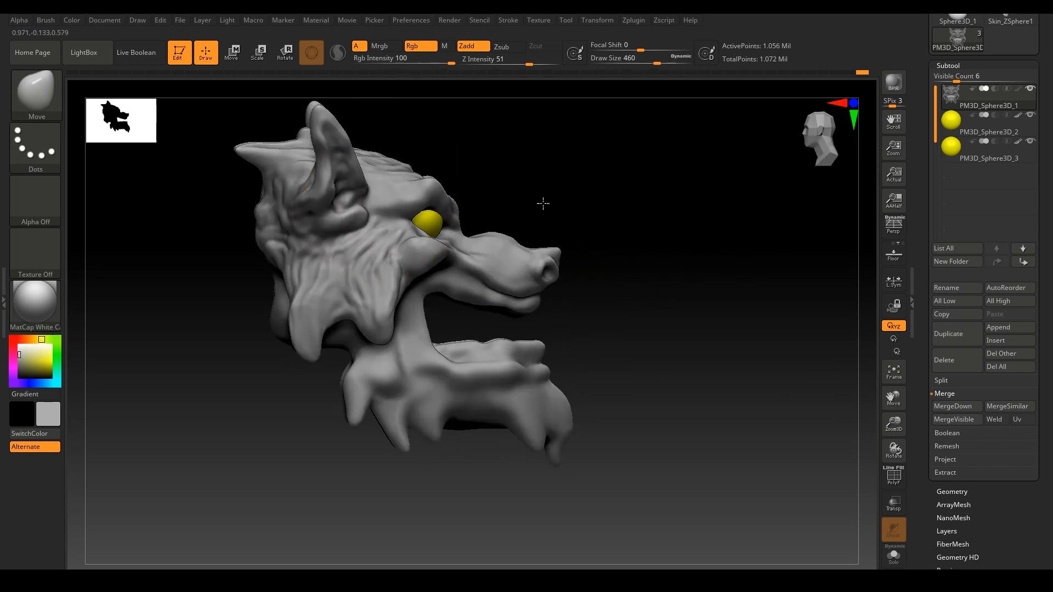
mouse_move(543, 203)
left_mouse_down()
mouse_move(562, 268)
mouse_move(516, 364)
mouse_move(745, 362)
mouse_move(526, 329)
left_mouse_up()
left_click_drag(764, 308, 559, 348, "alt")
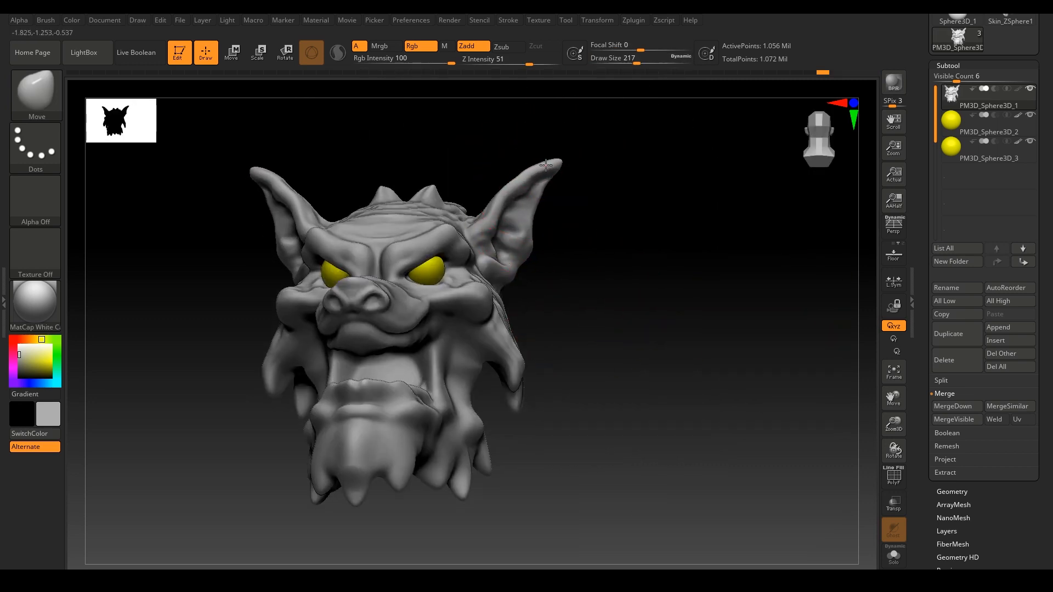
mouse_move(545, 165)
left_mouse_down()
mouse_move(522, 219)
mouse_move(639, 265)
mouse_move(644, 289)
mouse_move(690, 258)
mouse_move(627, 334)
mouse_move(635, 294)
mouse_move(611, 307)
mouse_move(679, 307)
mouse_move(652, 291)
left_mouse_up()
Insert a cube subtool to fill the open mouth and subdivide it.
left_click(995, 340)
left_click(578, 384)
left_click(550, 282, "alt")
left_click(952, 491)
left_click(944, 176)
left_click_drag(729, 345, 804, 355)
Merge the mouth block down into the head subtool and remesh the combined head.
left_click(947, 65)
left_click(987, 100)
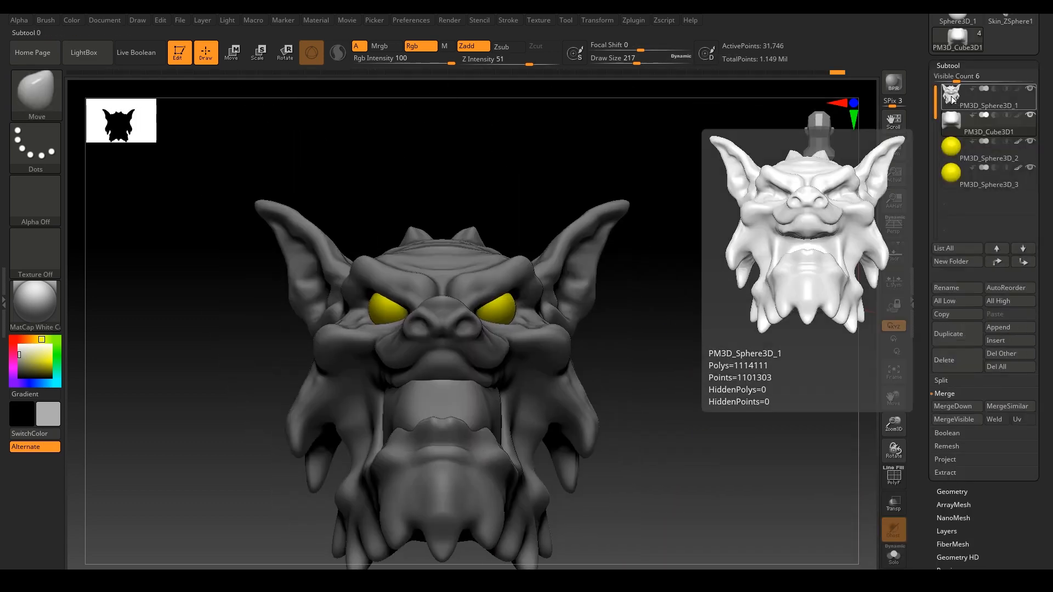
left_click(953, 407)
left_click(789, 435)
mouse_move(720, 380)
left_mouse_down("ctrl")
mouse_move(700, 331)
mouse_move(459, 423)
mouse_move(565, 366)
mouse_move(683, 375)
mouse_move(674, 329)
mouse_move(736, 284)
mouse_move(416, 321)
mouse_move(527, 400)
mouse_move(537, 371)
left_mouse_up("ctrl")
Reshape the mouth block and surrounding lips with the Move brush at draw size 182.
key("ctrl+s")
left_click_drag(714, 373, 764, 379)
mouse_move(670, 378)
left_mouse_down()
mouse_move(554, 356)
mouse_move(521, 366)
left_mouse_up()
left_click_drag(626, 63, 638, 63)
left_click_drag(553, 357, 540, 356)
mouse_move(707, 372)
left_mouse_down()
mouse_move(790, 373)
mouse_move(667, 387)
mouse_move(713, 397)
mouse_move(699, 395)
left_mouse_up()
left_click_drag(475, 376, 692, 421)
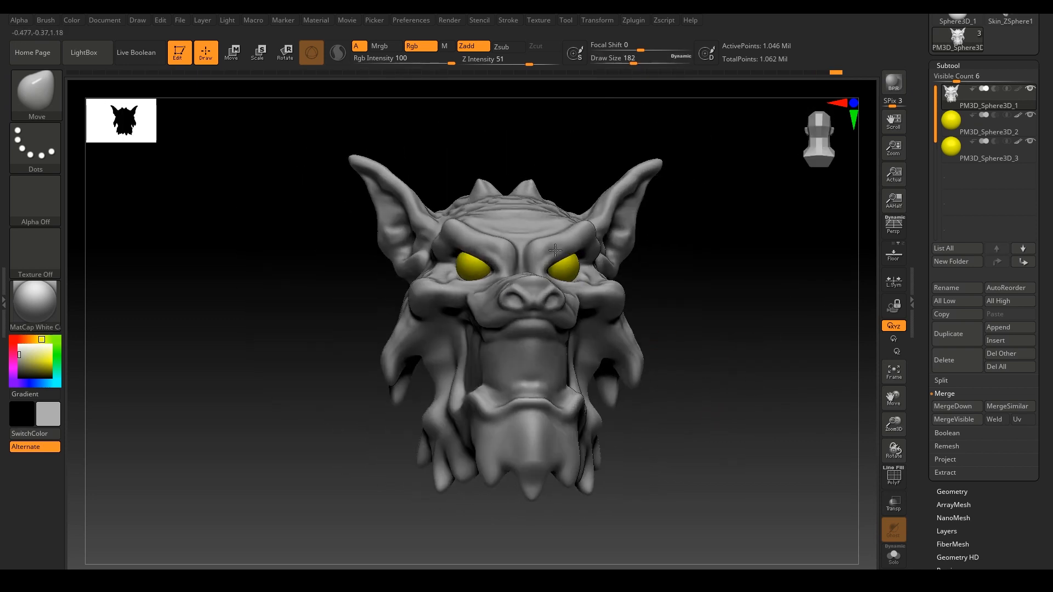
Refine the brows, cheeks and pointed chin tufts with the Move brush at draw size 182.
mouse_move(555, 250)
left_mouse_down()
mouse_move(647, 208)
mouse_move(620, 188)
mouse_move(603, 247)
mouse_move(504, 329)
mouse_move(482, 369)
mouse_move(548, 375)
mouse_move(527, 435)
left_mouse_up()
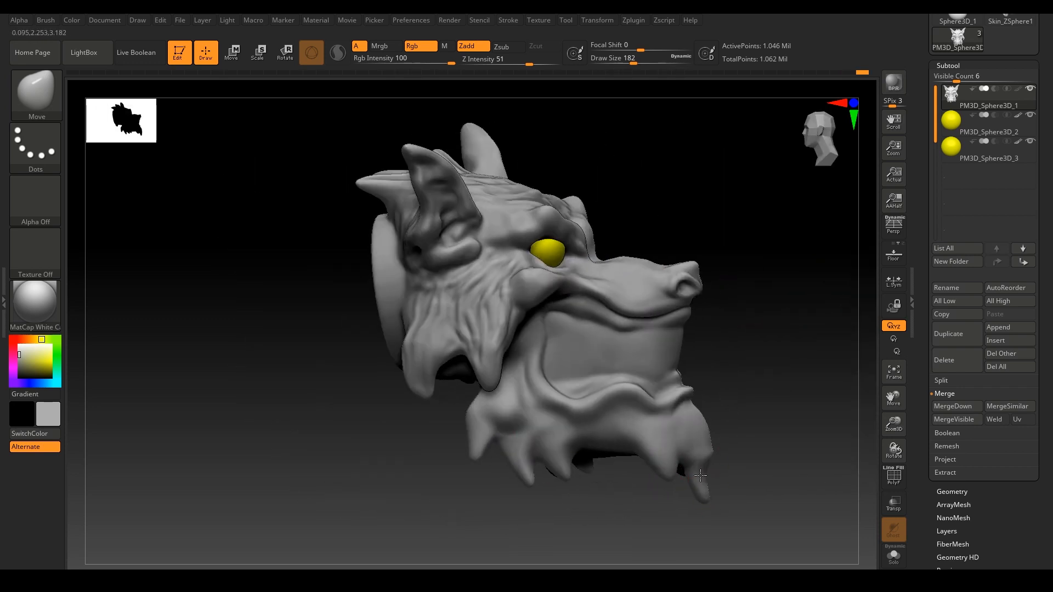
left_click_drag(700, 475, 725, 408)
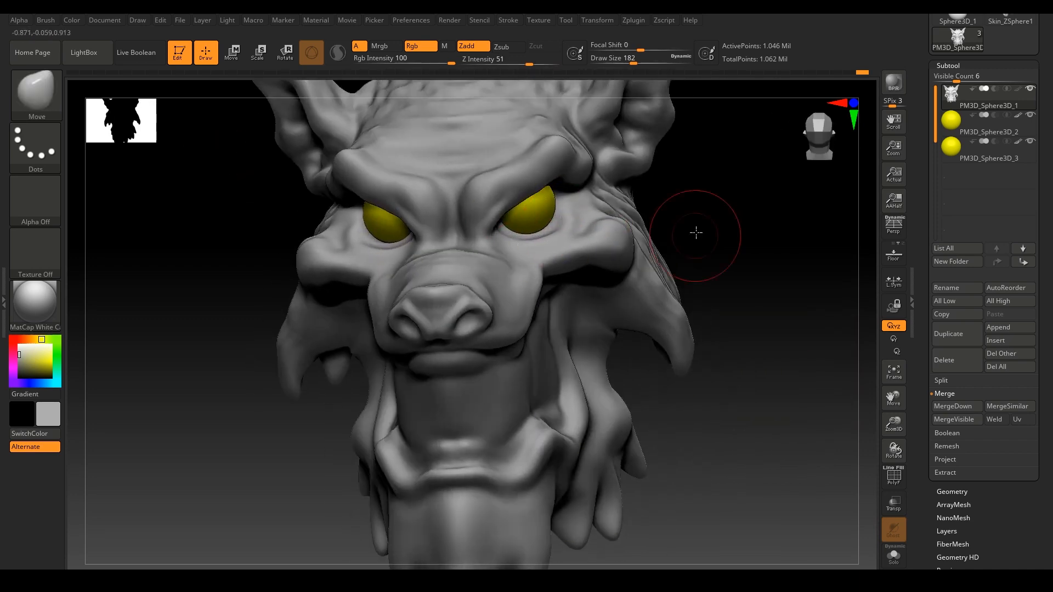
left_click_drag(696, 233, 673, 368)
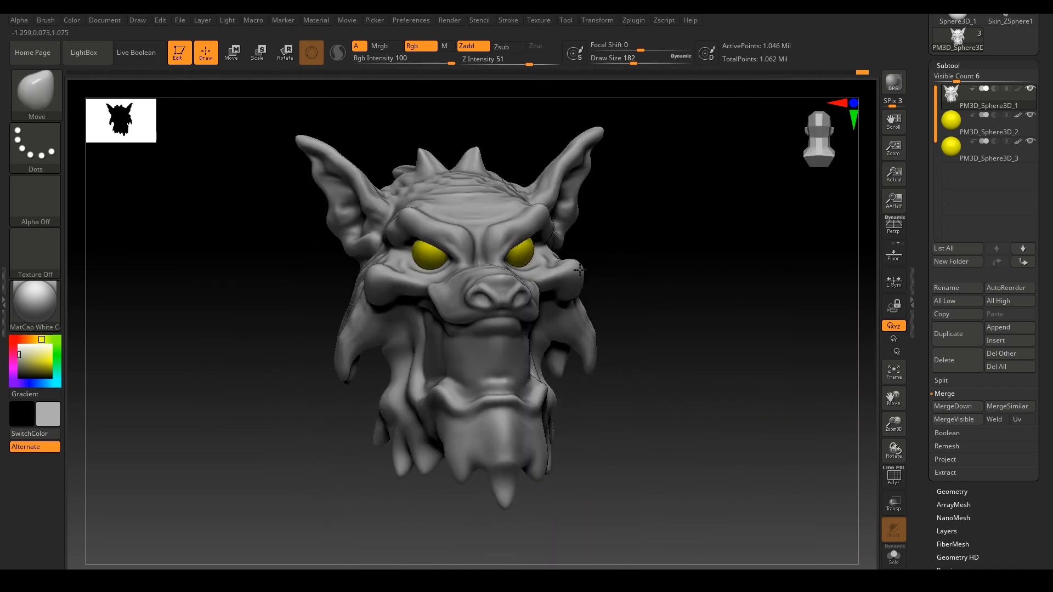
left_click_drag(479, 351, 668, 373)
mouse_move(795, 365)
left_mouse_down()
mouse_move(730, 363)
mouse_move(810, 282)
mouse_move(746, 307)
left_mouse_up()
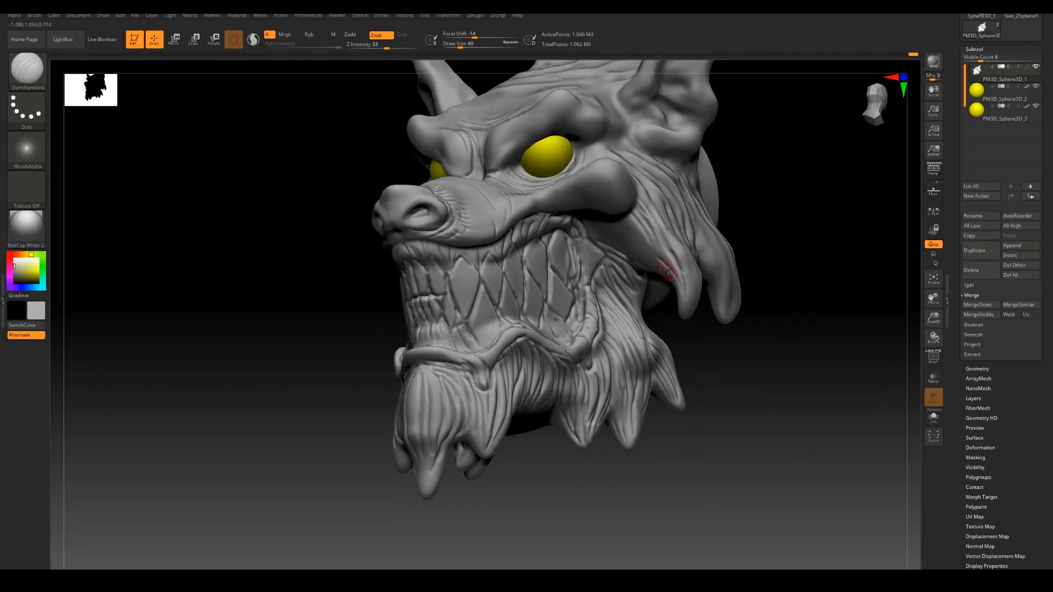
Carve fine wrinkles and fur strands into the cheek flaps and face with the DamStandard brush at Z intensity 33.
mouse_move(615, 245)
right_mouse_down()
mouse_move(590, 265)
mouse_move(815, 310)
mouse_move(510, 217)
right_mouse_up()
mouse_move(819, 191)
right_mouse_down()
mouse_move(567, 117)
mouse_move(780, 265)
mouse_move(599, 258)
mouse_move(786, 227)
right_mouse_up()
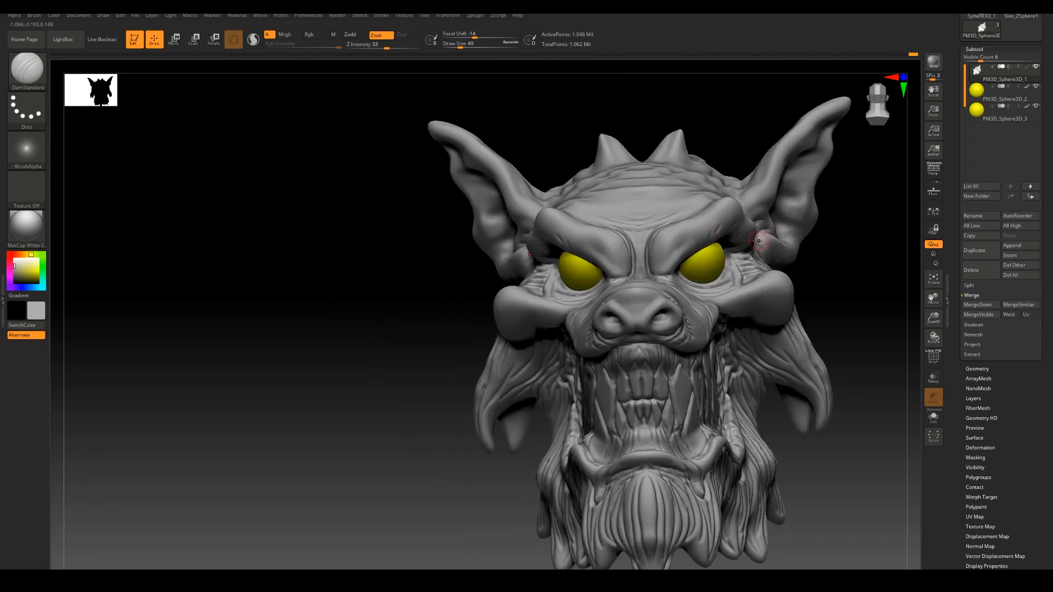
right_click_drag(550, 279, 670, 339)
mouse_move(779, 273)
right_mouse_down()
mouse_move(818, 287)
mouse_move(825, 362)
mouse_move(655, 260)
right_mouse_up()
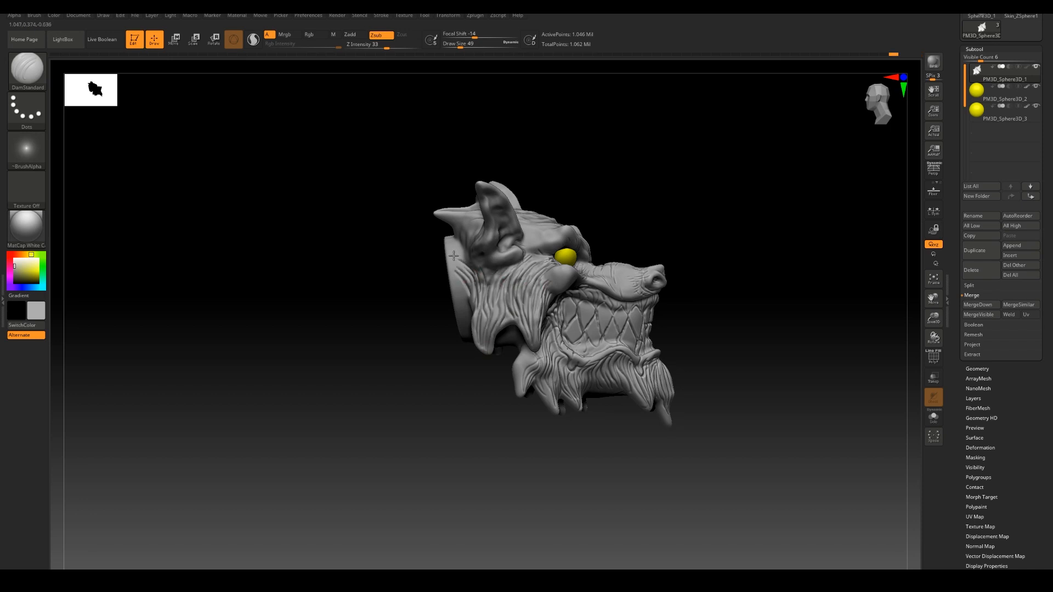
Carve fur strands over the cheeks, back of the head and crown with the DamStandard brush at draw size 49.
right_click_drag(453, 255, 502, 193)
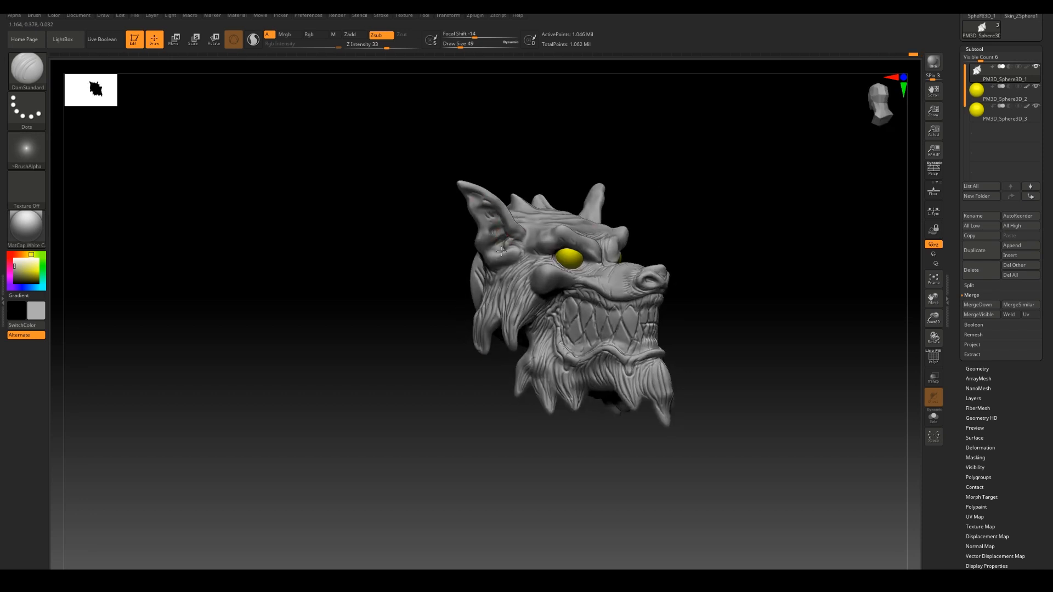
mouse_move(498, 212)
right_mouse_down()
mouse_move(531, 235)
mouse_move(548, 207)
right_mouse_up()
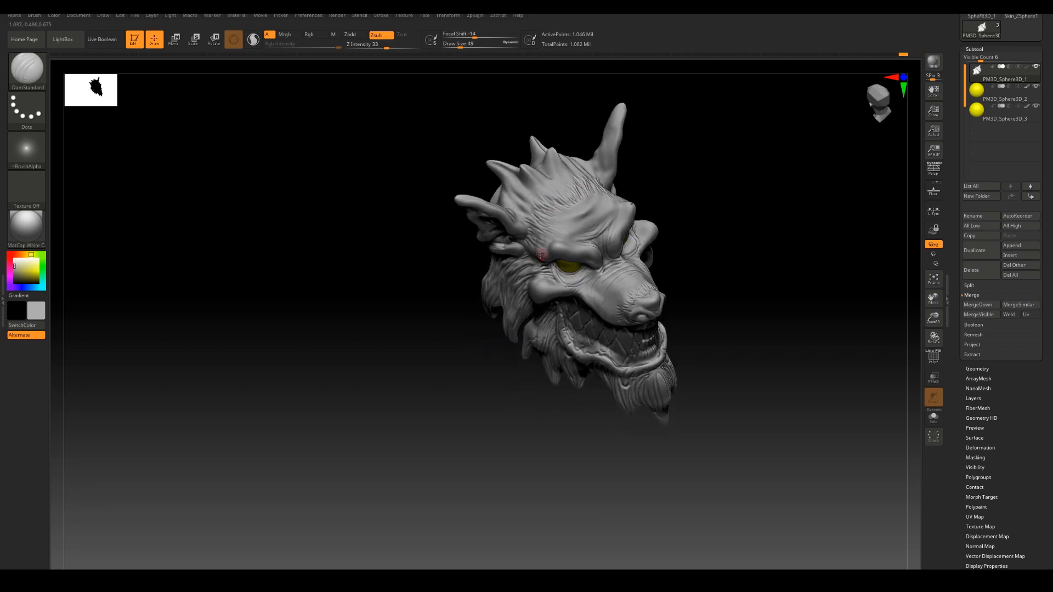
right_click_drag(721, 216, 683, 236)
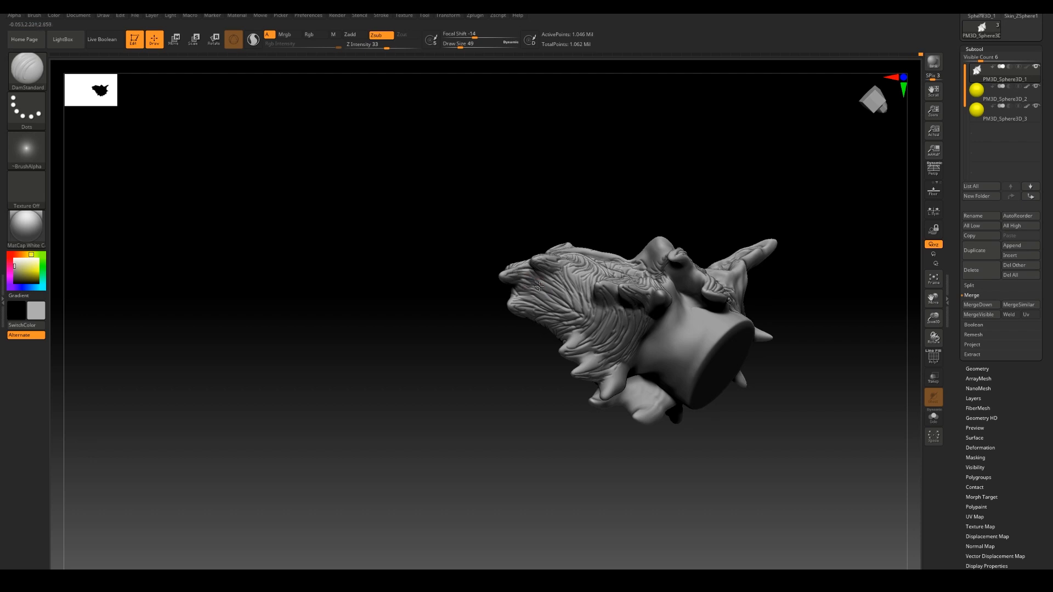
mouse_move(589, 361)
right_mouse_down()
mouse_move(815, 364)
mouse_move(815, 350)
mouse_move(513, 202)
right_mouse_up()
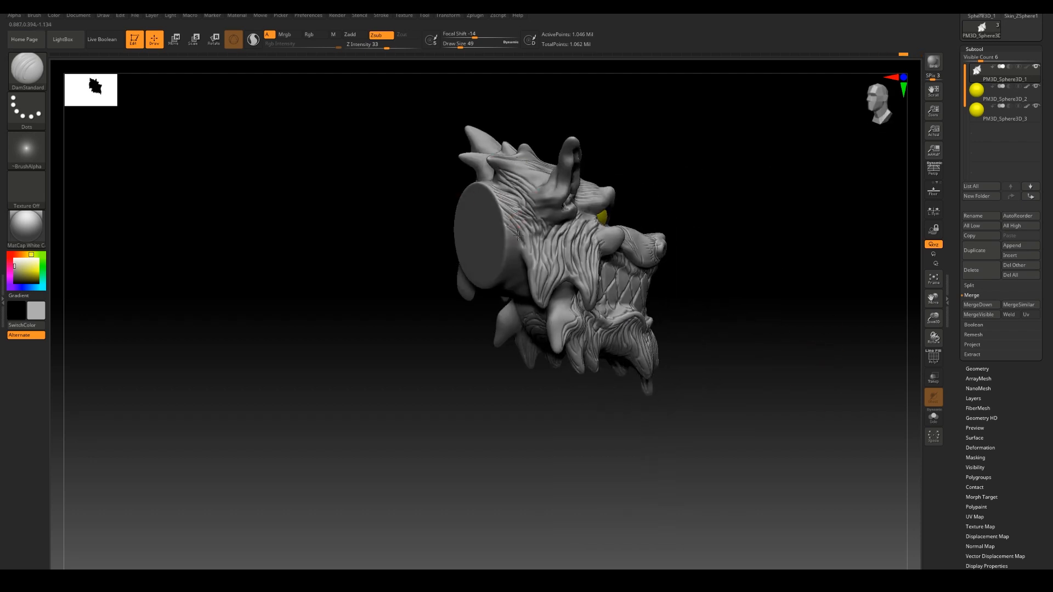
mouse_move(523, 261)
right_mouse_down()
mouse_move(778, 343)
mouse_move(764, 357)
mouse_move(594, 203)
right_mouse_up()
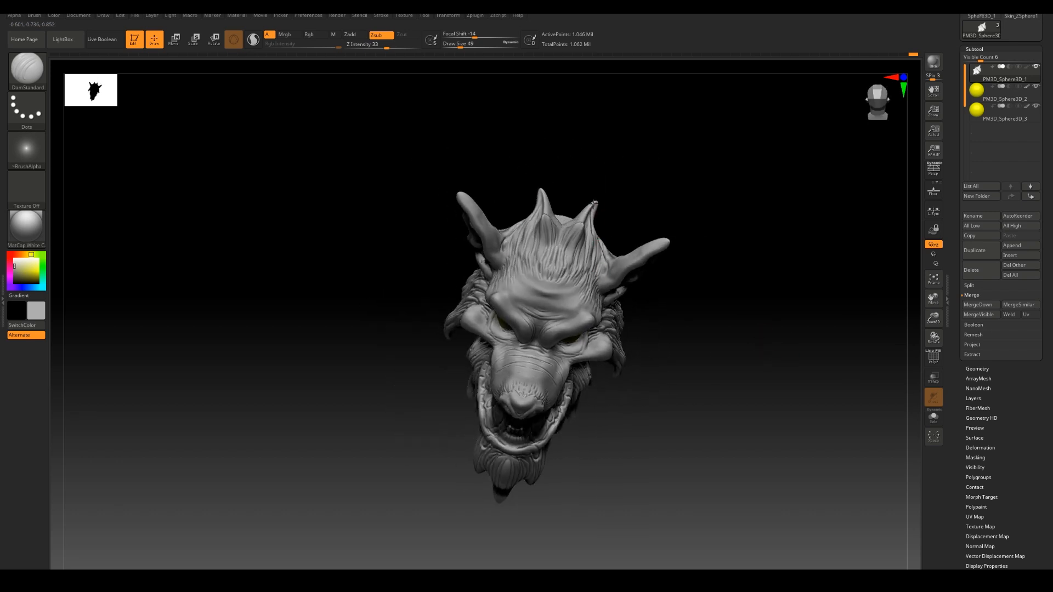
right_click_drag(695, 318, 724, 241)
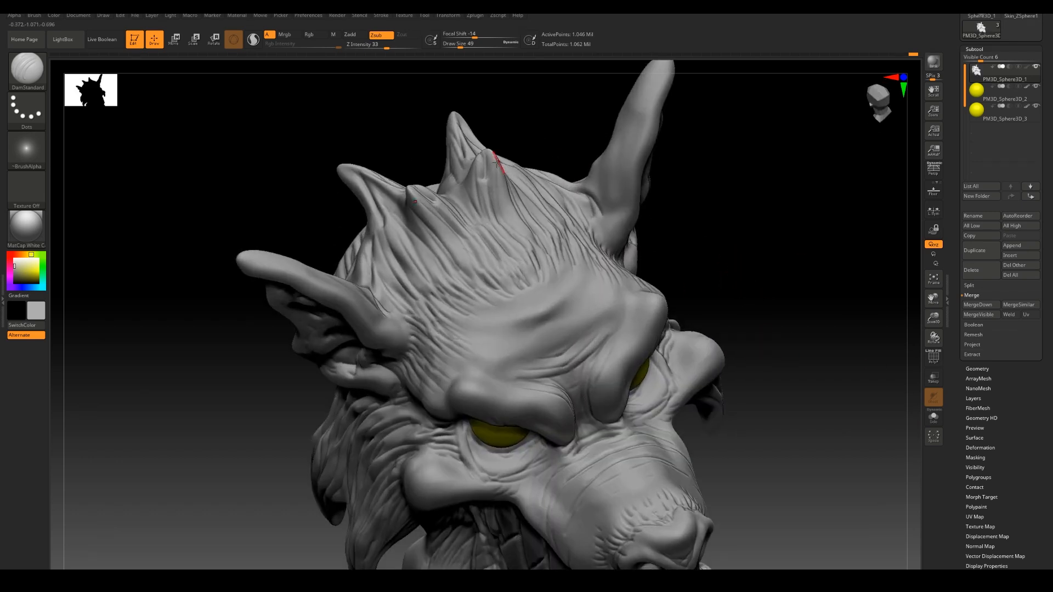
Carve wrinkles and creases into the forehead, brows and skin around the eyes with the DamStandard brush at Z intensity 33.
right_click_drag(590, 170, 611, 165)
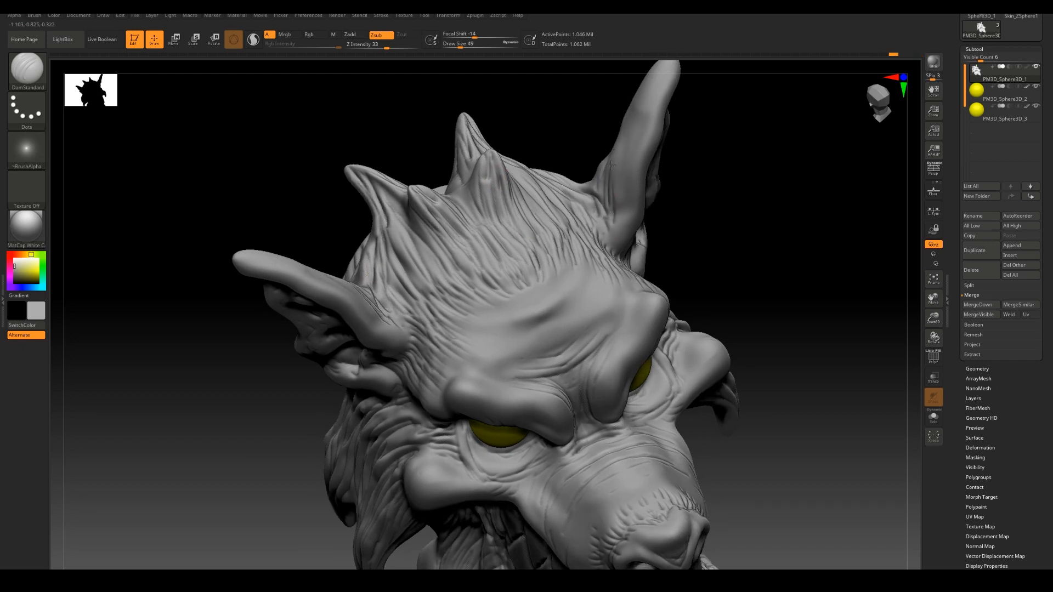
right_click_drag(709, 220, 646, 198)
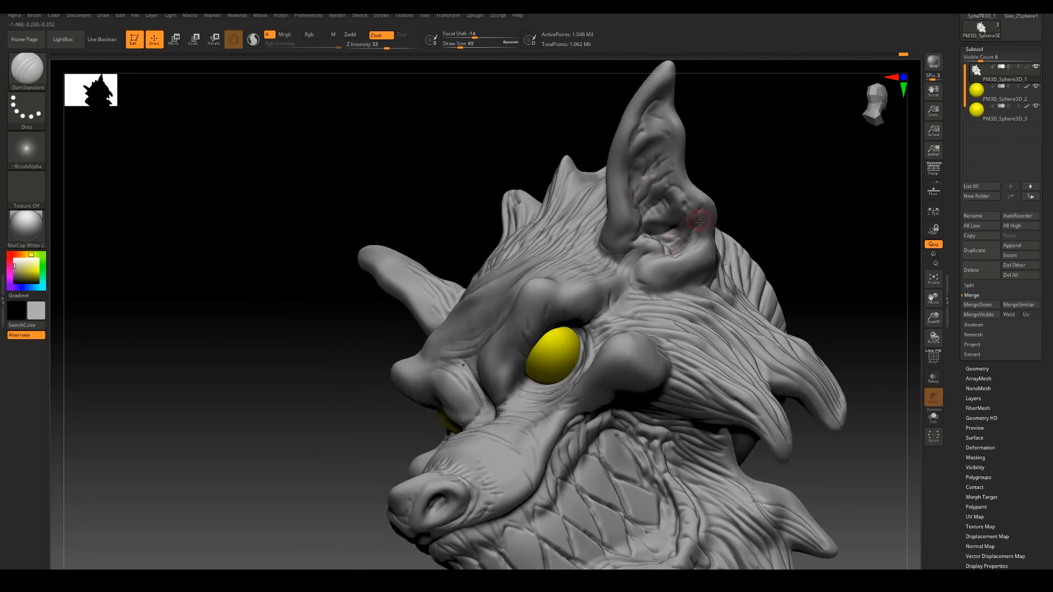
mouse_move(666, 295)
right_mouse_down()
mouse_move(724, 272)
mouse_move(698, 340)
right_mouse_up()
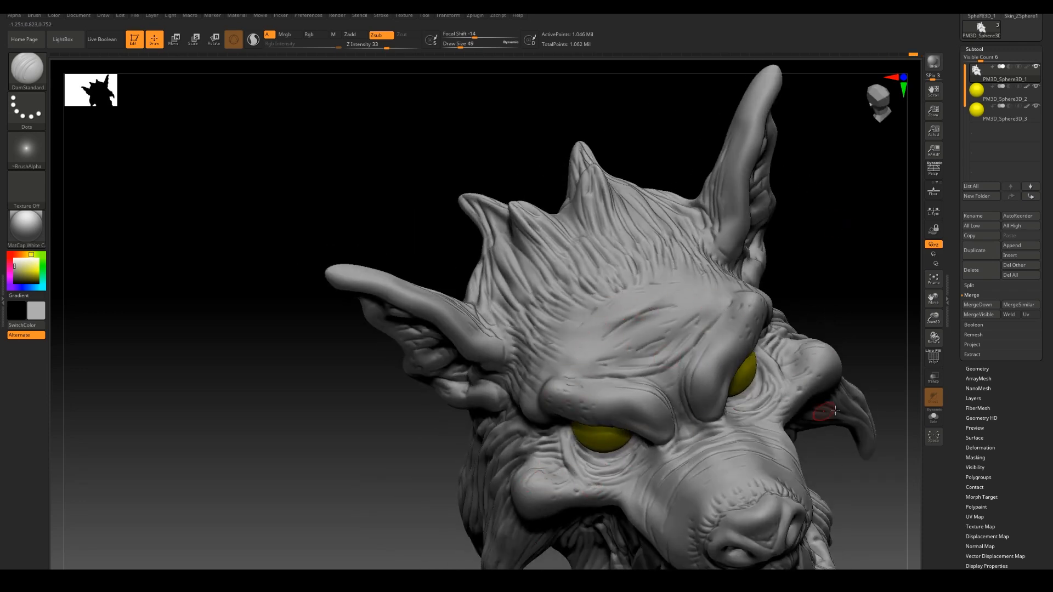
right_click_drag(598, 464, 738, 332)
right_click_drag(700, 380, 778, 355)
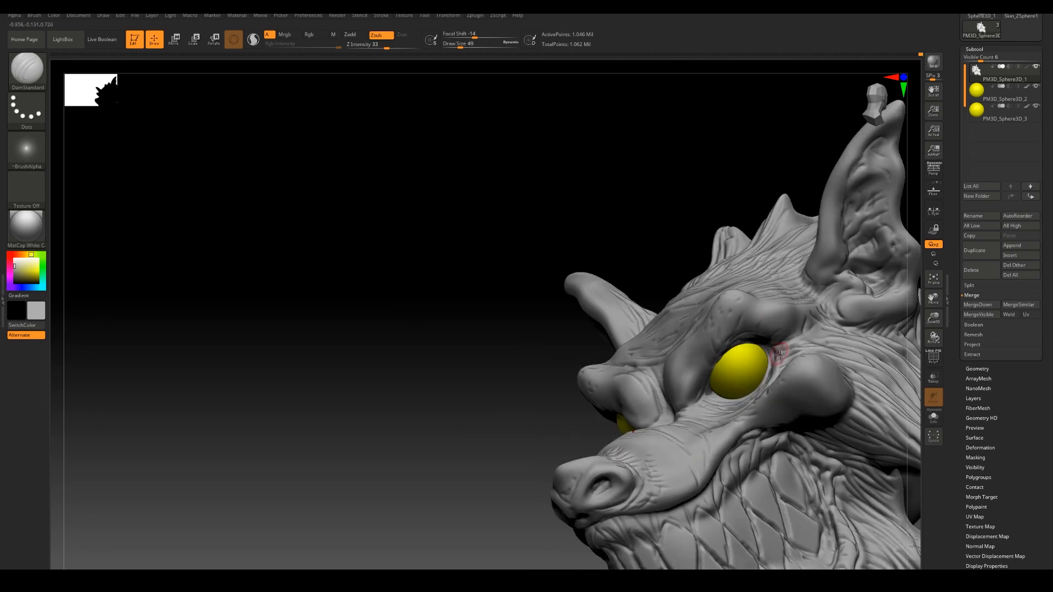
mouse_move(641, 244)
right_mouse_down()
mouse_move(827, 289)
mouse_move(769, 248)
right_mouse_up()
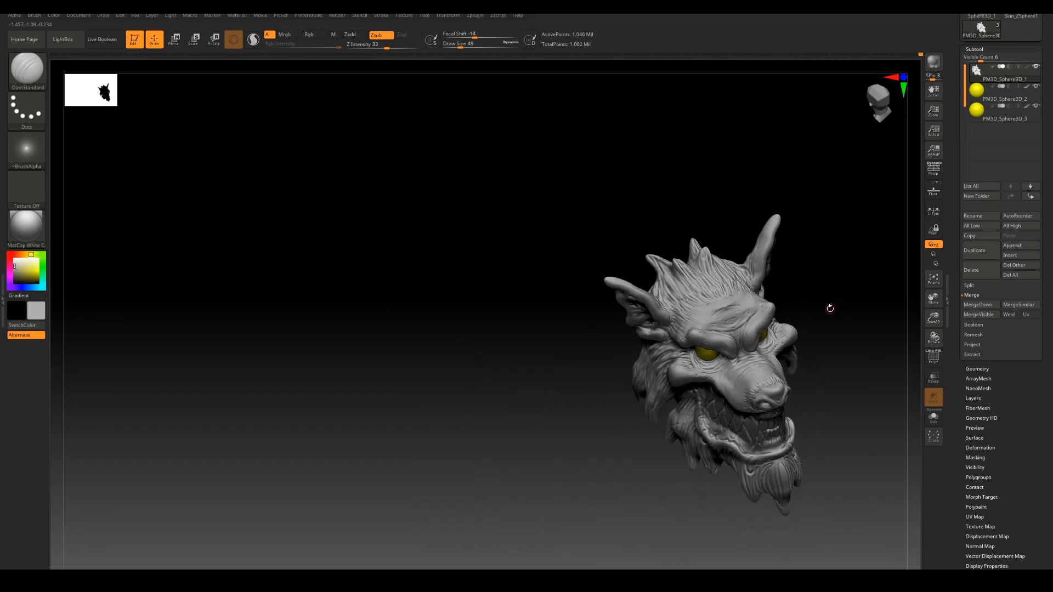
mouse_move(844, 308)
right_mouse_down()
mouse_move(750, 257)
mouse_move(780, 289)
right_mouse_up()
Add small pits to the brows and cheekbones and carve more strands into the cheek flaps and beard with the DamStandard brush.
left_click_drag(467, 262, 501, 245)
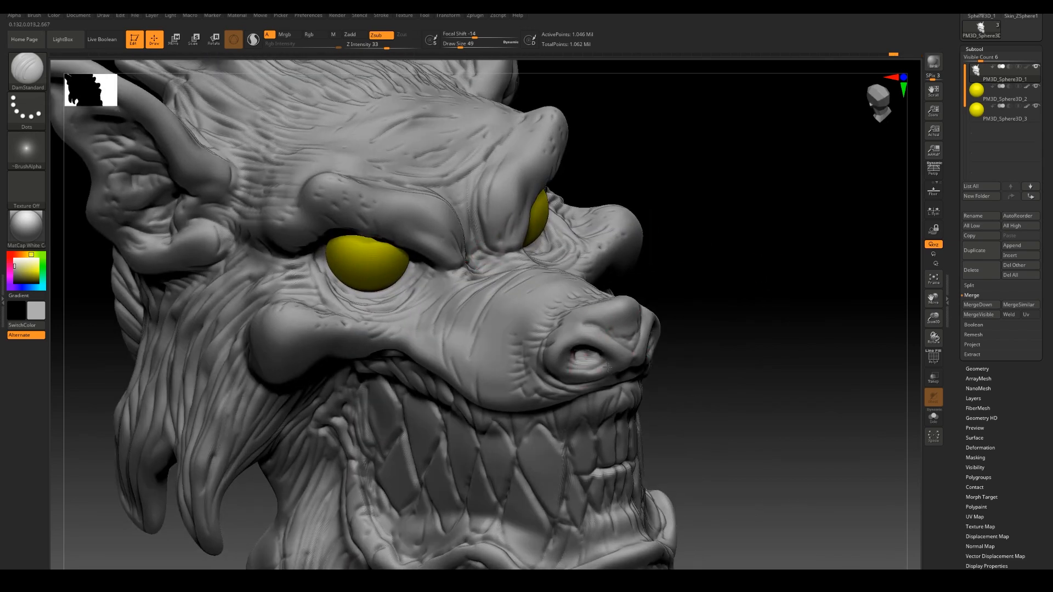
right_click_drag(745, 455, 760, 414)
right_click_drag(760, 414, 764, 302, "alt")
left_click(320, 220)
left_click(352, 226)
right_click_drag(729, 230, 779, 215)
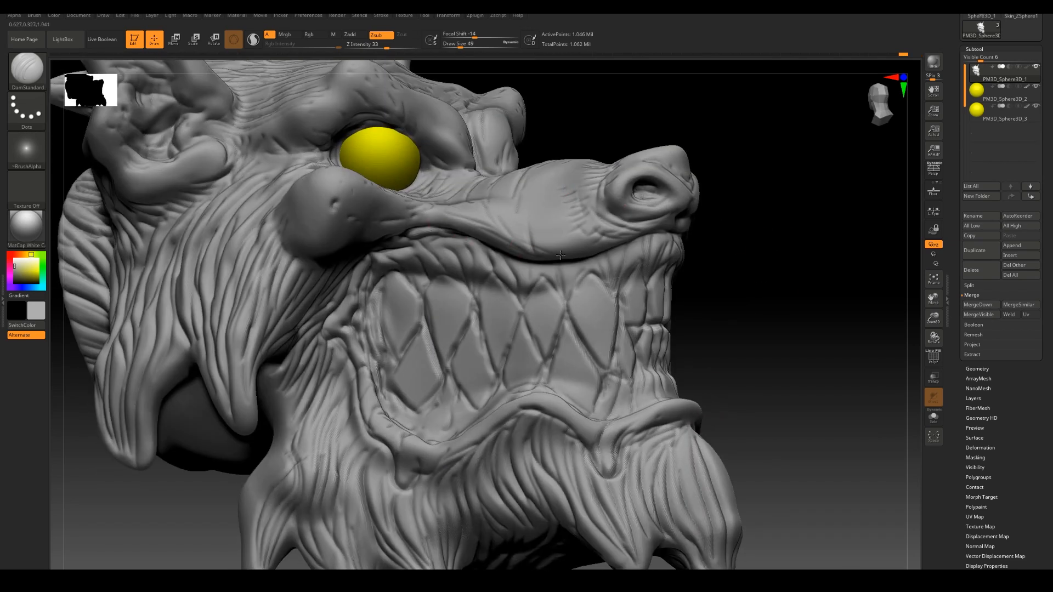
left_click_drag(360, 418, 332, 477)
left_click_drag(293, 447, 264, 510)
left_click_drag(182, 337, 163, 393)
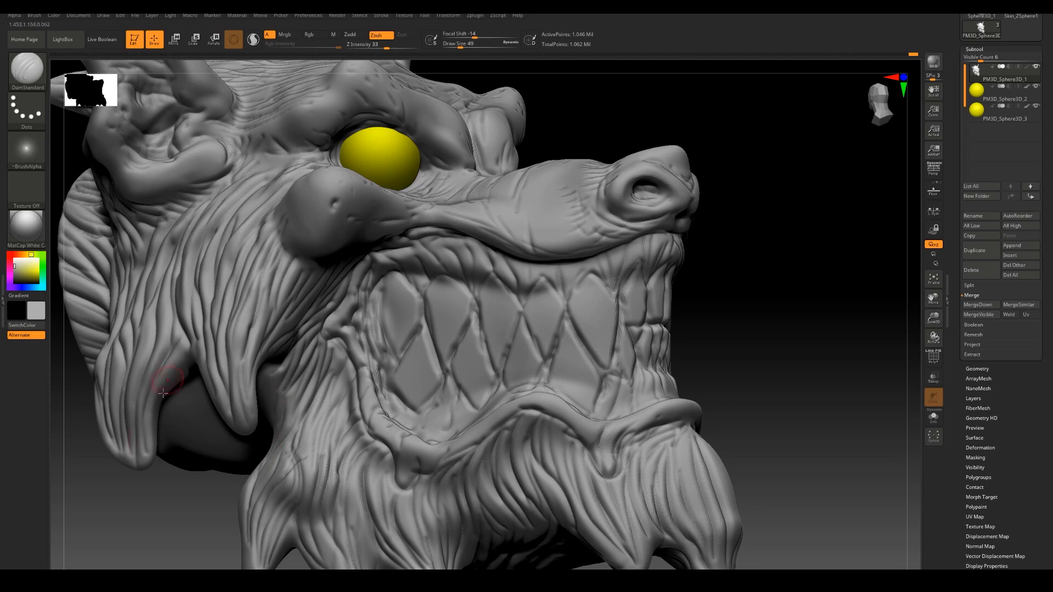
Build up the side teeth into rounded forms with the FormSoft brush at draw size 49 and Z intensity 3.
left_click(26, 69)
left_click(354, 145)
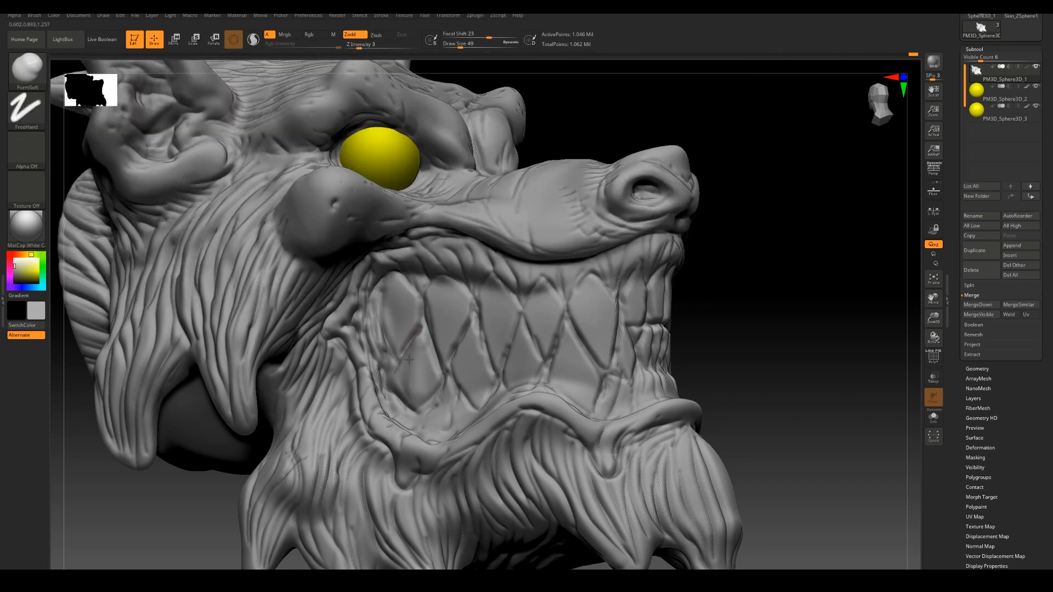
left_click_drag(408, 360, 415, 397)
mouse_move(446, 346)
left_mouse_down()
mouse_move(445, 292)
mouse_move(398, 336)
left_mouse_up()
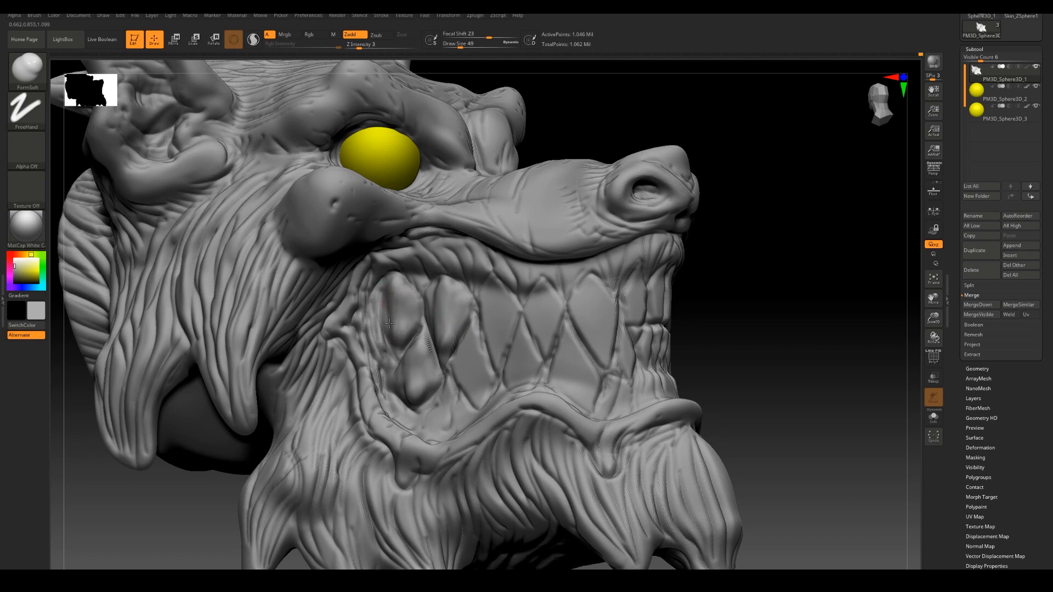
left_click_drag(467, 344, 471, 375)
mouse_move(495, 341)
left_mouse_down()
mouse_move(497, 300)
mouse_move(501, 327)
mouse_move(548, 290)
mouse_move(595, 345)
left_mouse_up()
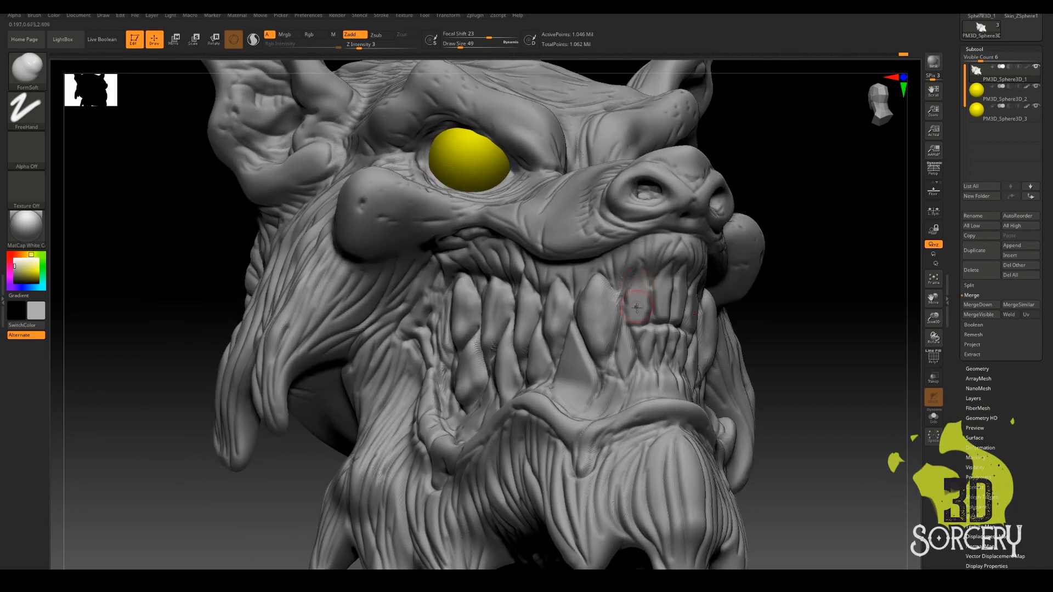
Round out the front teeth and lower fang with the FormSoft brush at Z intensity 3.
left_click_drag(637, 308, 637, 290)
mouse_move(662, 285)
left_mouse_down()
mouse_move(662, 352)
mouse_move(623, 370)
left_mouse_up()
left_click_drag(571, 342, 571, 392)
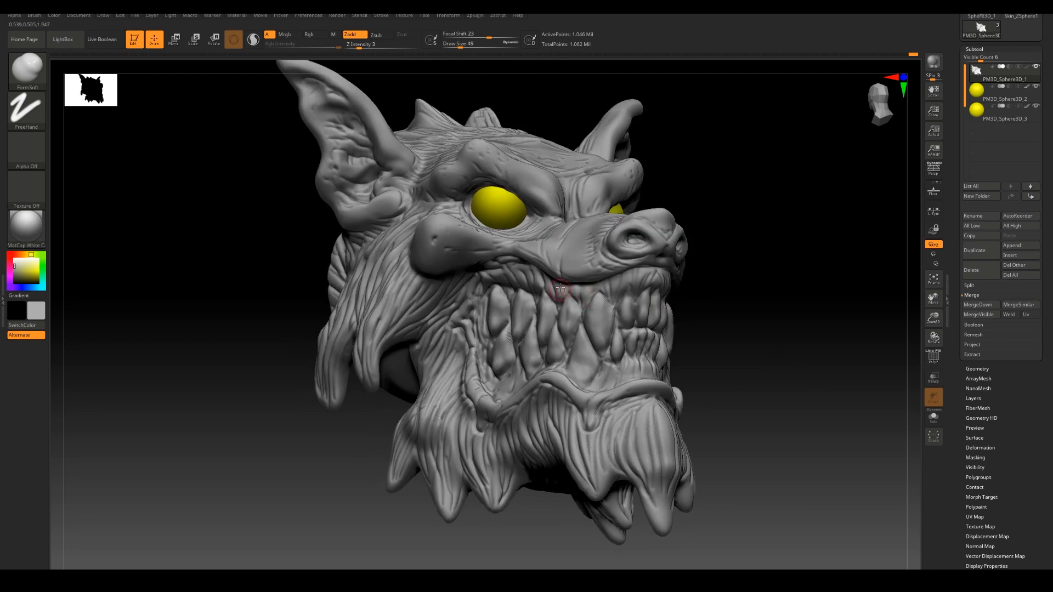
right_click_drag(540, 370, 518, 370)
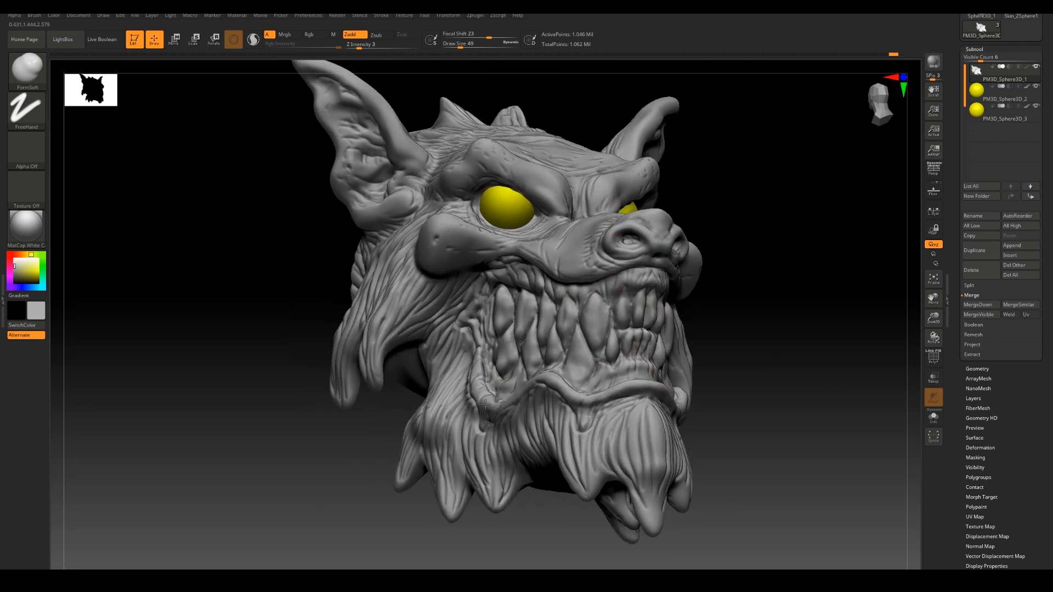
left_click_drag(773, 315, 589, 412)
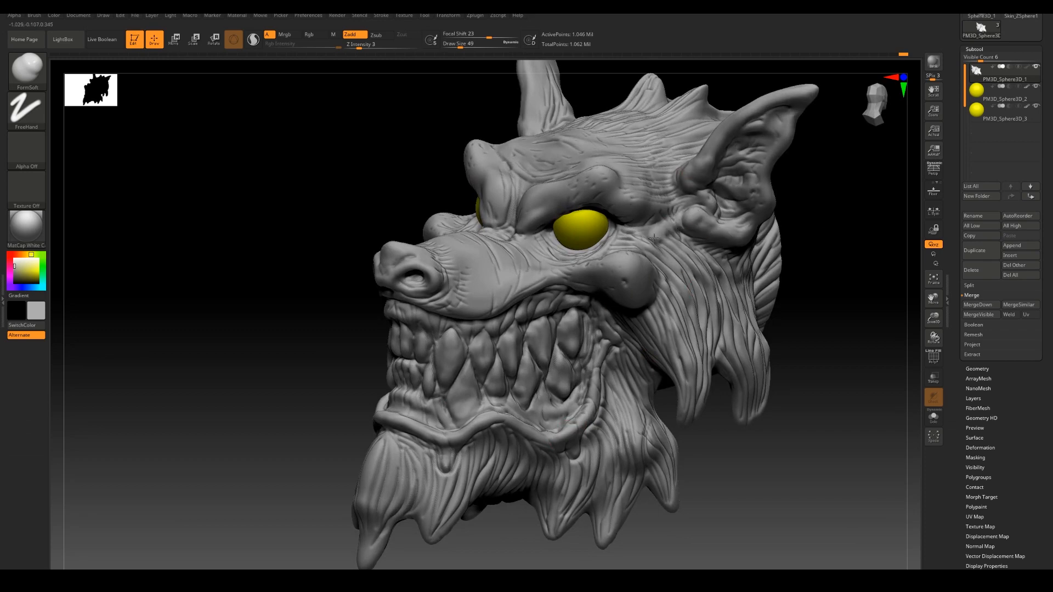
Remesh the head and soften the sculpted surface with the Smooth brush at draw size 49.
right_click_drag(738, 187, 642, 202)
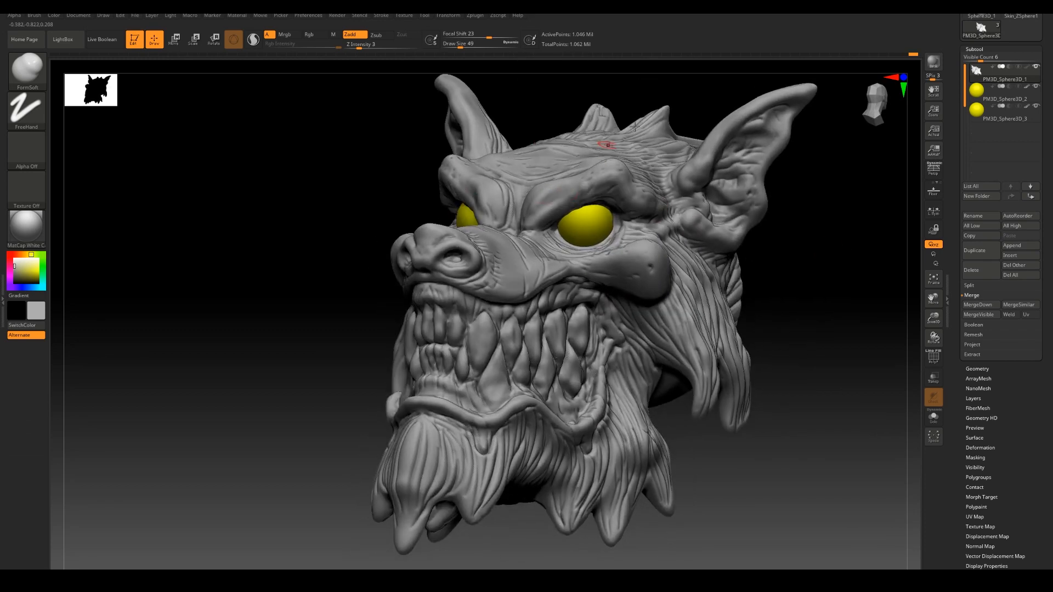
right_click_drag(635, 127, 550, 177)
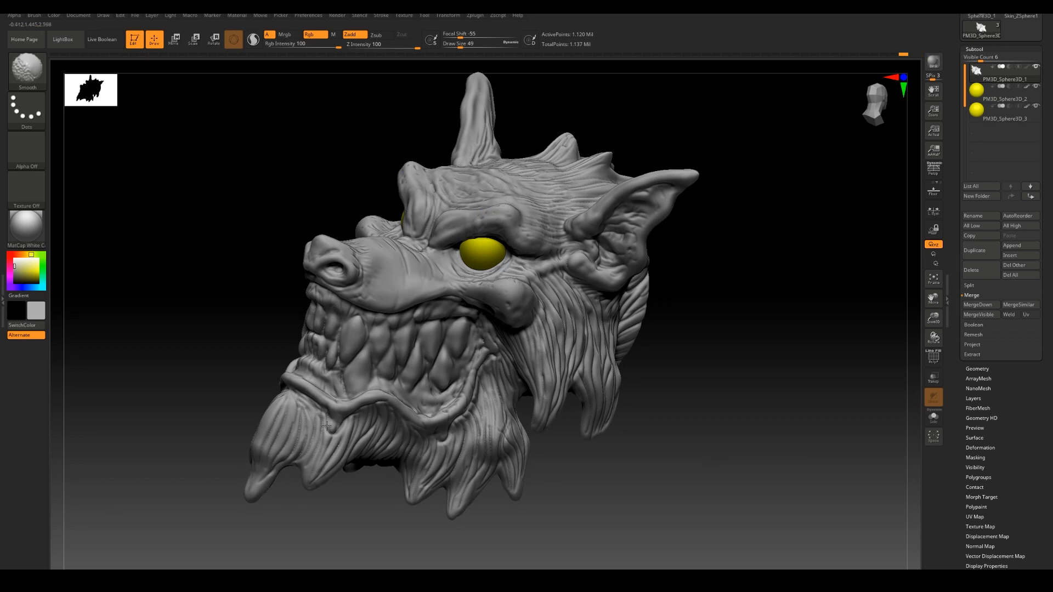
mouse_move(326, 426)
right_mouse_down()
mouse_move(799, 282)
mouse_move(795, 305)
mouse_move(776, 289)
mouse_move(674, 273)
mouse_move(483, 286)
right_mouse_up()
mouse_move(464, 364)
right_mouse_down()
mouse_move(730, 409)
mouse_move(731, 466)
right_mouse_up()
Refine the teeth and mouth surfaces with another sculpting brush, smoothing the head at draw size 132.
left_click(27, 70)
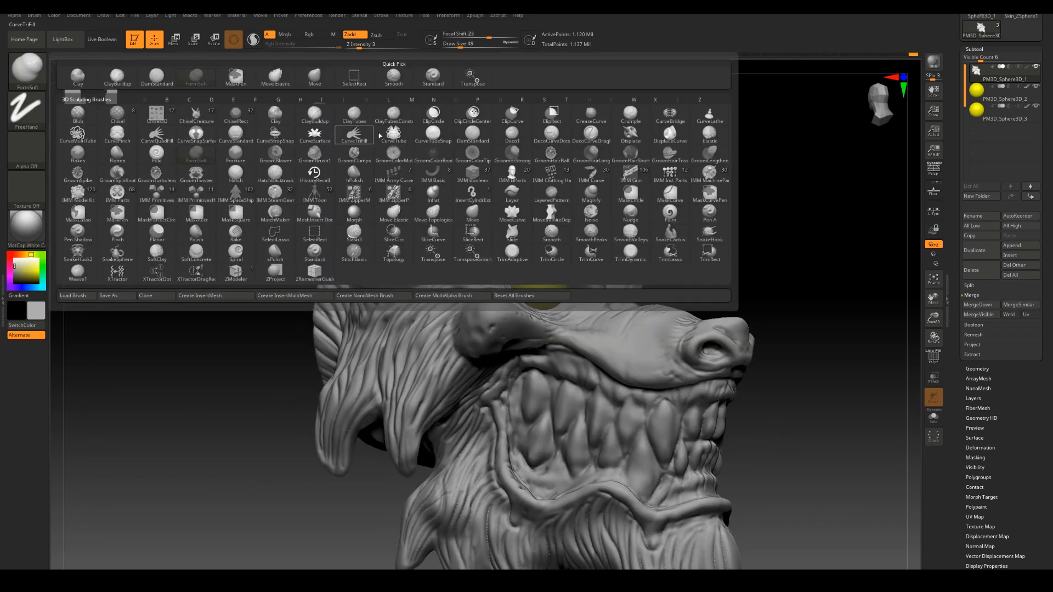
left_click(381, 134)
key("s")
left_click_drag(570, 370, 602, 393)
left_click_drag(602, 469, 571, 466)
mouse_move(549, 466)
right_mouse_down()
mouse_move(307, 444)
mouse_move(290, 433)
right_mouse_up()
right_click_drag(848, 383, 778, 378)
left_click_drag(501, 401, 489, 394)
right_click_drag(679, 433, 781, 384)
right_click_drag(735, 376, 767, 460)
mouse_move(822, 400)
right_mouse_down()
mouse_move(756, 393)
mouse_move(817, 359)
right_mouse_up()
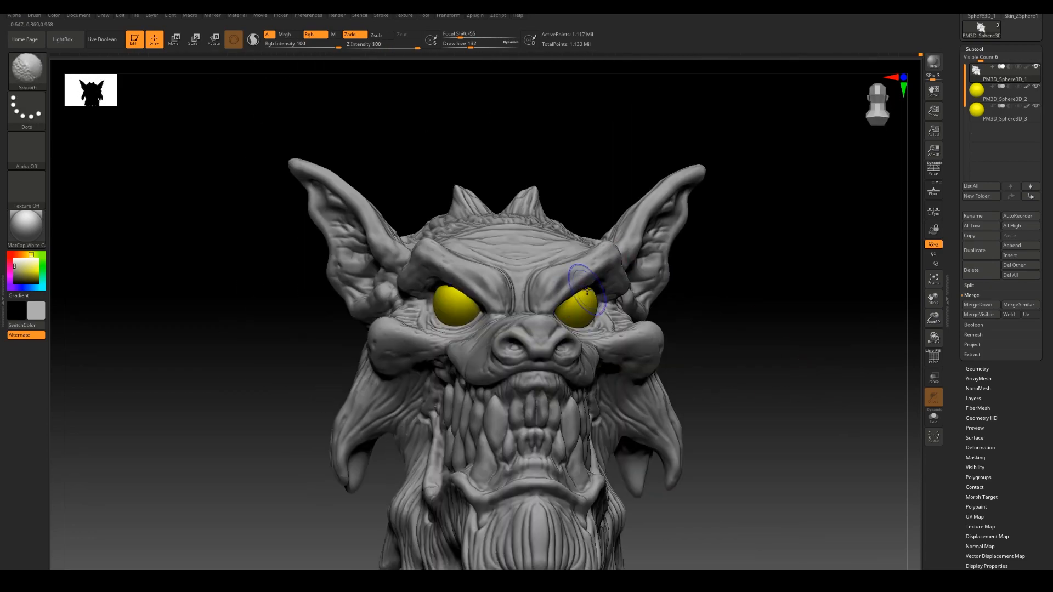
Turn on perspective and sculpt folds around the eyes and snout with the Standard brush at draw size 39 and Z intensity 42.
mouse_move(586, 290)
right_mouse_down()
mouse_move(529, 307)
mouse_move(589, 312)
right_mouse_up()
mouse_move(652, 340)
right_mouse_down()
mouse_move(639, 368)
mouse_move(594, 385)
mouse_move(661, 386)
right_mouse_up()
right_click_drag(837, 402, 844, 343, "ctrl")
mouse_move(877, 351)
right_mouse_down()
mouse_move(815, 360)
mouse_move(883, 365)
right_mouse_up()
mouse_move(433, 384)
right_mouse_down()
mouse_move(498, 380)
mouse_move(620, 240)
mouse_move(707, 219)
right_mouse_up()
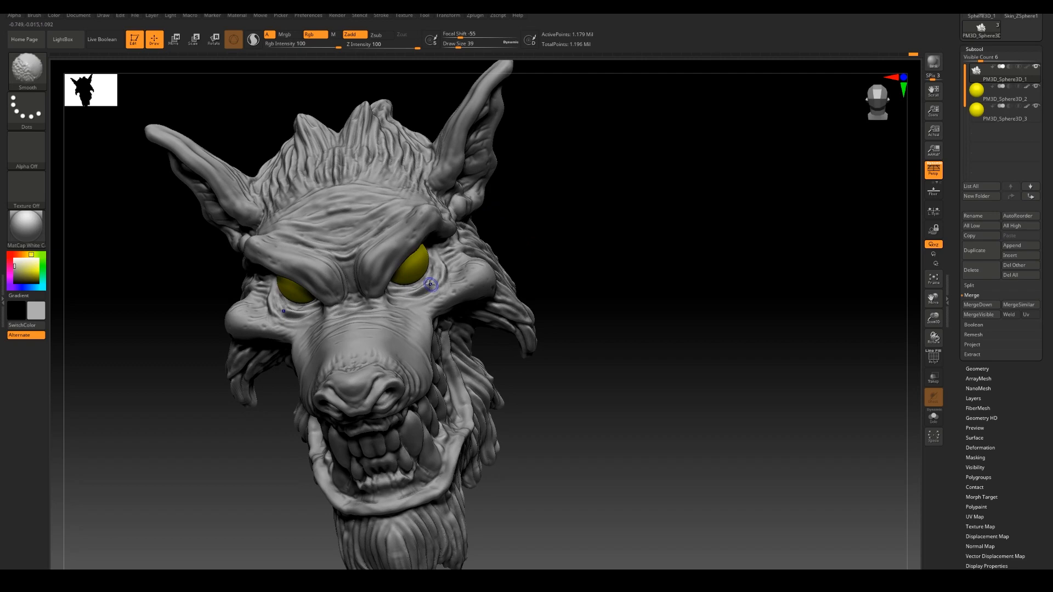
right_click_drag(660, 236, 535, 190)
right_click_drag(625, 263, 790, 340)
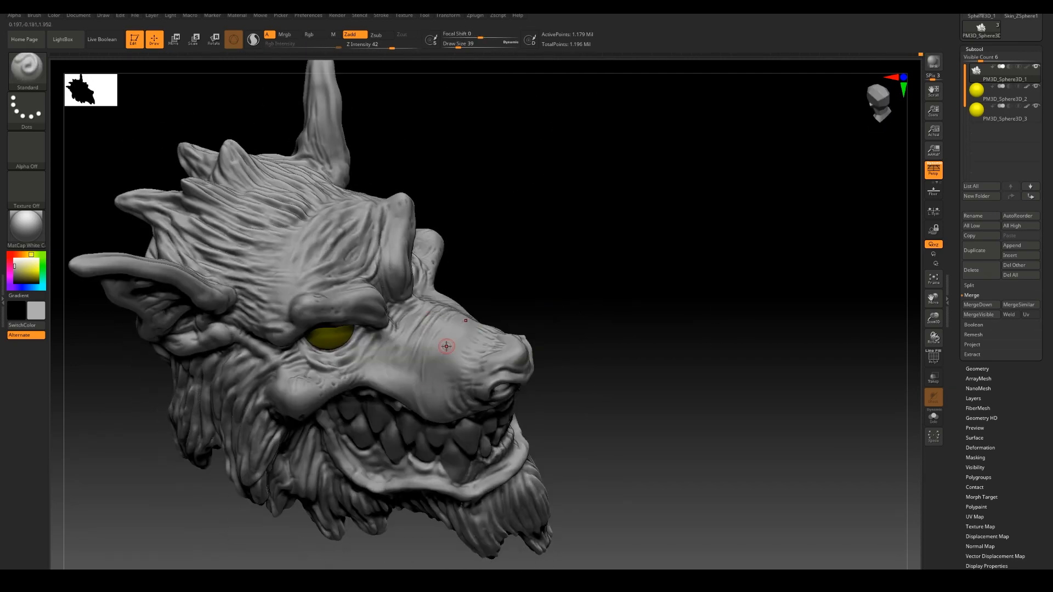
Raise fur strands and skin folds on the crown, forehead and ears with the Standard brush at Z intensity 42.
right_click_drag(447, 357, 681, 195)
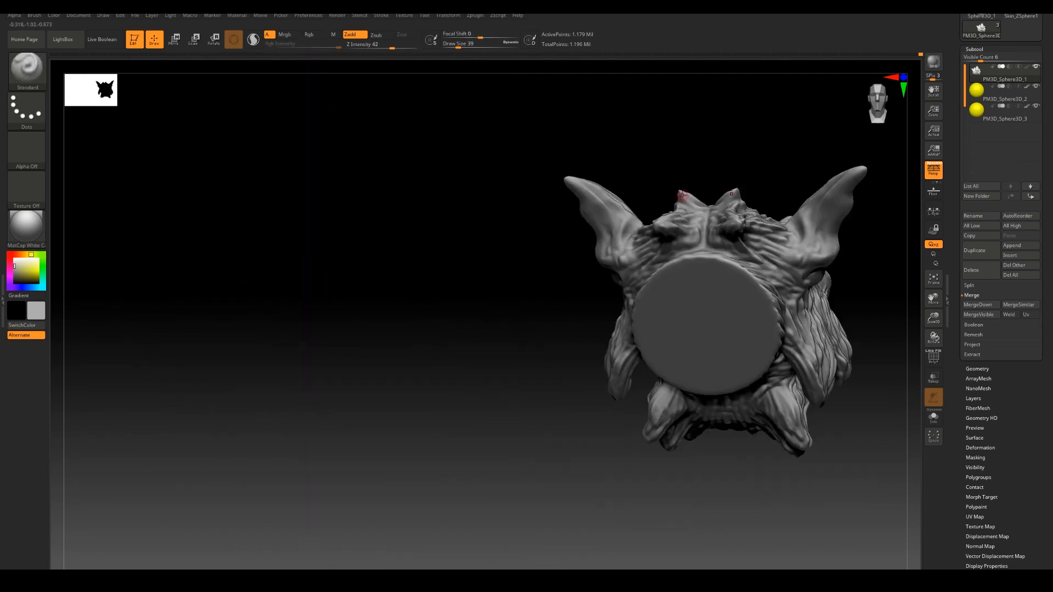
right_click_drag(699, 132, 766, 197)
key("f")
right_click_drag(733, 265, 680, 351, "ctrl")
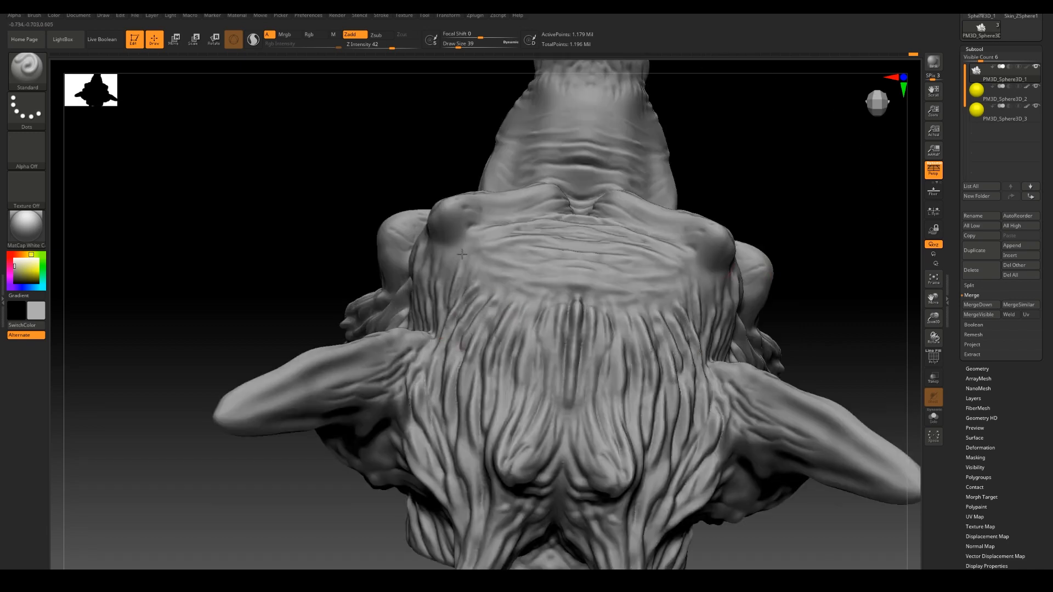
right_click_drag(462, 254, 545, 283)
right_click_drag(399, 456, 564, 430)
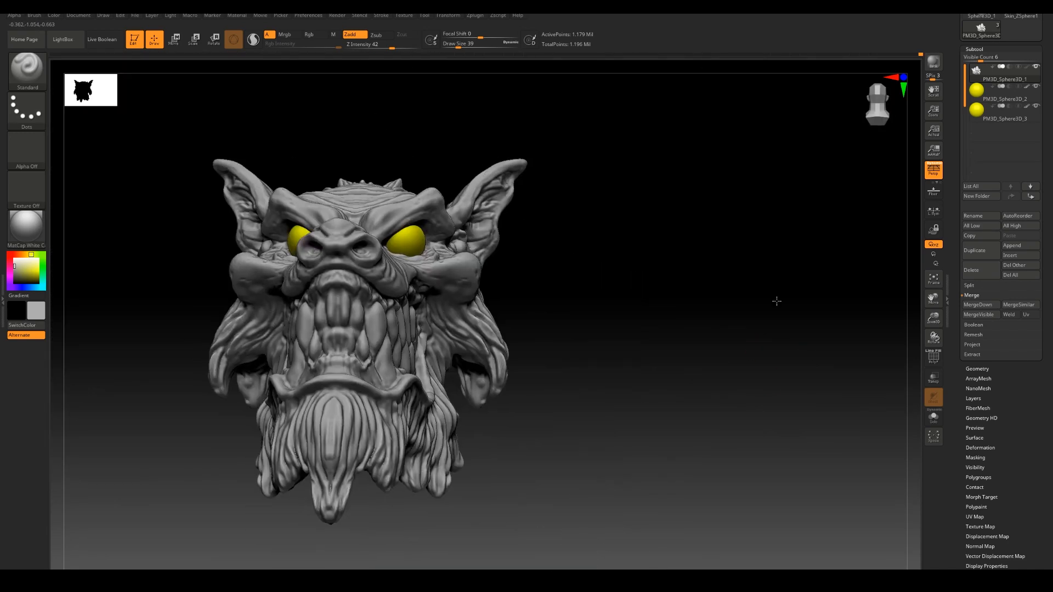
Deepen the gaps between the teeth with the DamStandard brush at draw size 39 and Z intensity 33.
key("b")
mouse_move(776, 301)
right_mouse_down()
mouse_move(544, 296)
mouse_move(485, 316)
mouse_move(472, 348)
right_mouse_up()
key("d")
key("s")
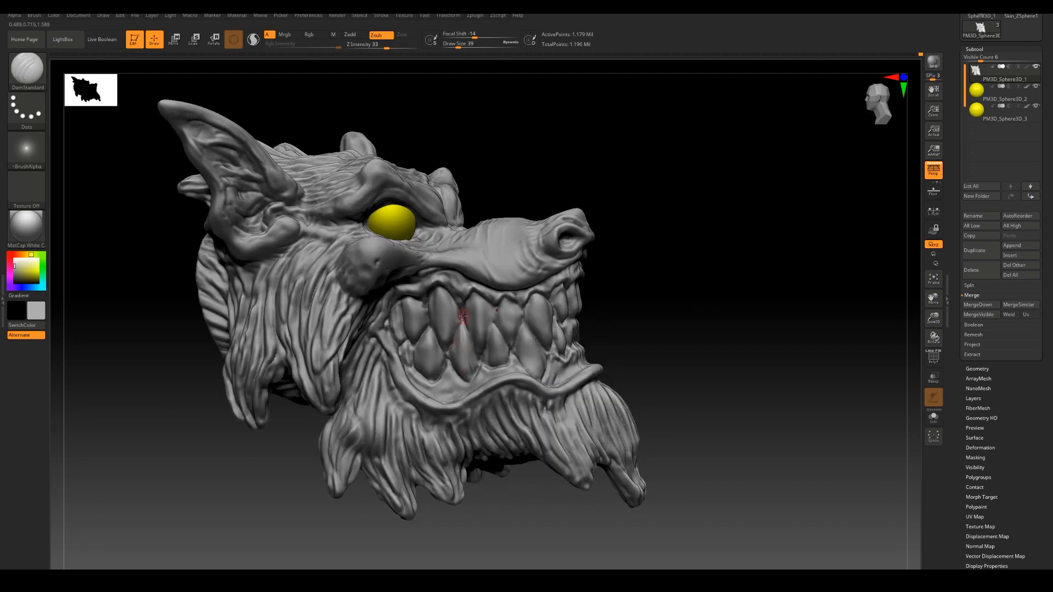
right_click_drag(444, 299, 559, 303)
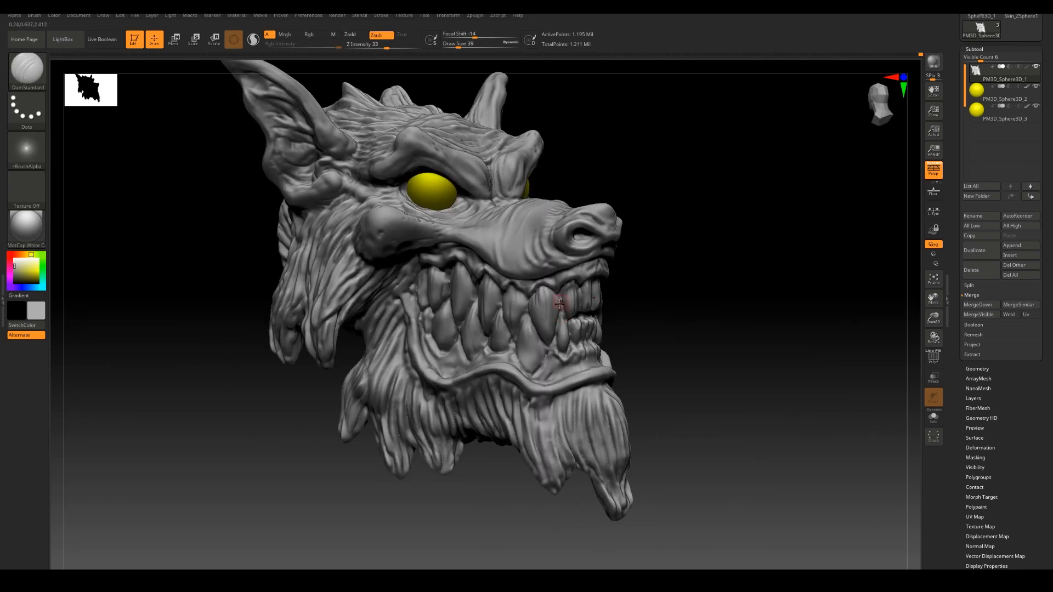
mouse_move(646, 313)
right_mouse_down()
mouse_move(614, 373)
mouse_move(818, 247)
mouse_move(740, 254)
mouse_move(498, 483)
mouse_move(595, 312)
mouse_move(701, 232)
right_mouse_up()
Save the work and add small warts to the forehead and snout.
left_click(27, 68)
left_click(265, 153)
key("ctrl+s")
left_click_drag(700, 232, 614, 219)
mouse_move(834, 225)
left_mouse_down()
mouse_move(615, 192)
mouse_move(731, 296)
mouse_move(721, 279)
mouse_move(768, 269)
left_mouse_up()
left_click_drag(768, 269, 760, 307, "alt")
Adjust the overall shape of the head and ears with the Move Elastic brush at draw size 415.
key("b")
key("m")
key("v")
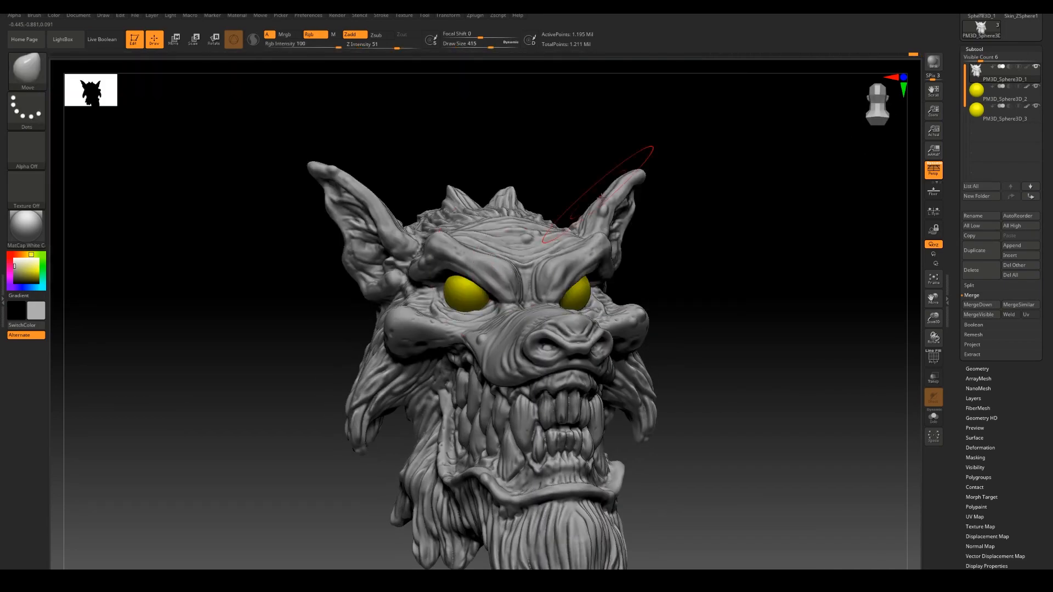
key("b")
key("m")
key("e")
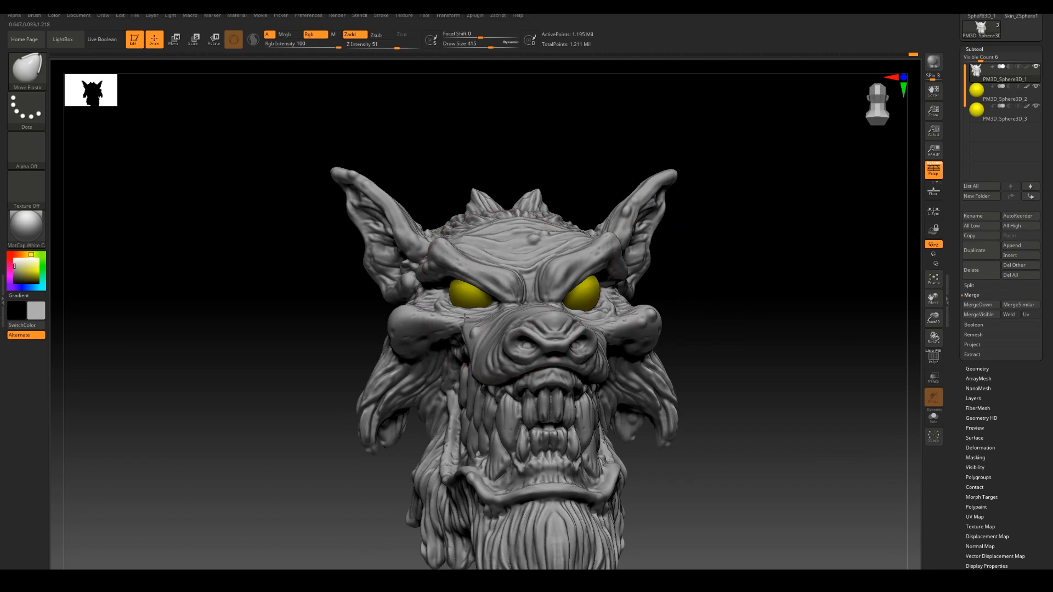
mouse_move(718, 263)
left_mouse_down()
mouse_move(790, 260)
mouse_move(724, 263)
left_mouse_up()
left_click_drag(724, 263, 700, 223, "alt")
Merge both eye subtools down into the head subtool.
left_click(978, 305)
left_click(905, 320)
left_click(978, 305)
left_click(904, 325)
Append a new sphere subtool and select it for moving.
left_click_drag(779, 269, 821, 216)
left_click(1012, 245)
left_click(657, 308)
left_click(1004, 95)
left_click_drag(740, 285, 795, 268)
key("w")
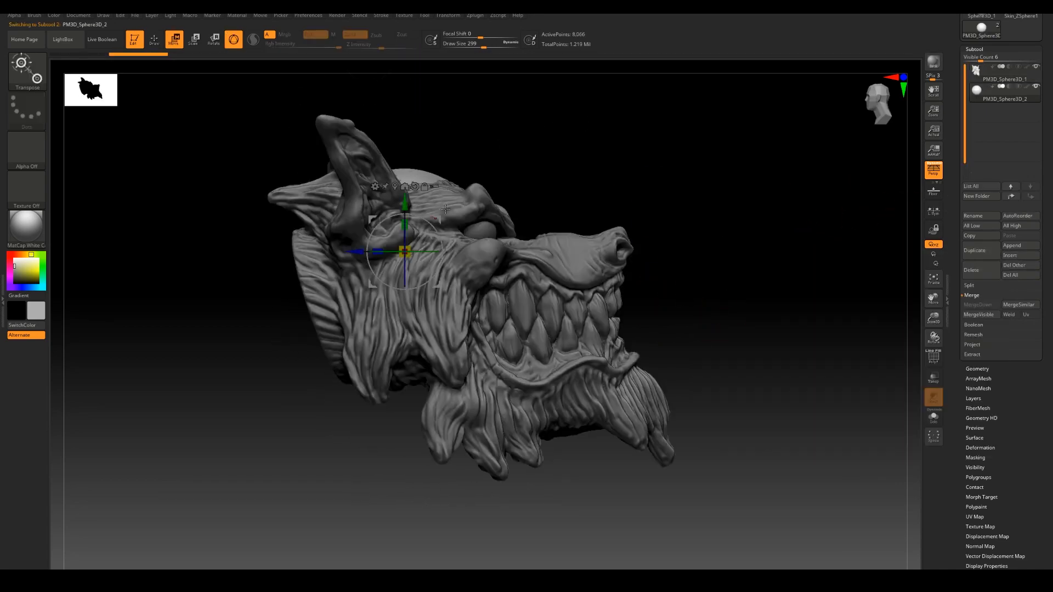
Place the new sphere in front of the mouth and stretch it into an elongated tusk.
left_click_drag(405, 249, 732, 341)
mouse_move(699, 311)
left_mouse_down()
mouse_move(622, 319)
mouse_move(709, 276)
mouse_move(727, 337)
left_mouse_up()
key("q")
left_click_drag(729, 299, 722, 268)
mouse_move(739, 315)
left_mouse_down("alt")
mouse_move(707, 312)
mouse_move(702, 276)
left_mouse_up("alt")
mouse_move(789, 269)
left_mouse_down()
mouse_move(843, 258)
mouse_move(768, 266)
mouse_move(789, 258)
left_mouse_up()
left_click_drag(856, 236, 743, 275, "alt")
Refine the tusk with the move brushes and convert it to a DynaMesh at resolution 568.
key("b")
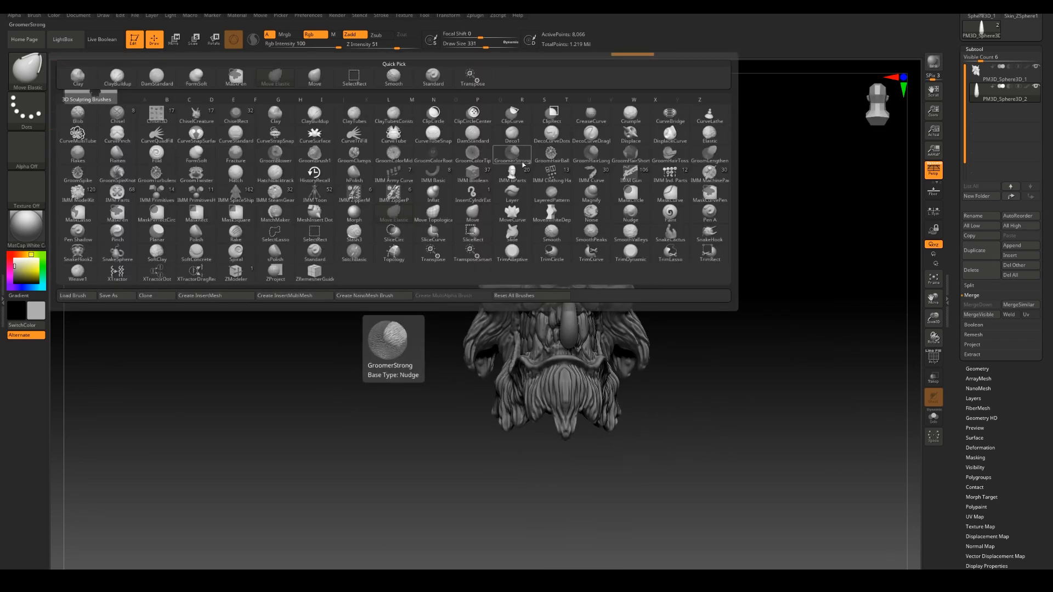
left_click(433, 214)
mouse_move(707, 307)
left_mouse_down()
mouse_move(778, 300)
mouse_move(641, 307)
mouse_move(686, 277)
mouse_move(625, 283)
mouse_move(751, 277)
left_mouse_up()
left_click(27, 69)
left_click(314, 77)
left_click(977, 369)
left_click(981, 211)
Move the tusk onto the lower jaw, beside the front teeth.
key("w")
left_click_drag(455, 336, 307, 336)
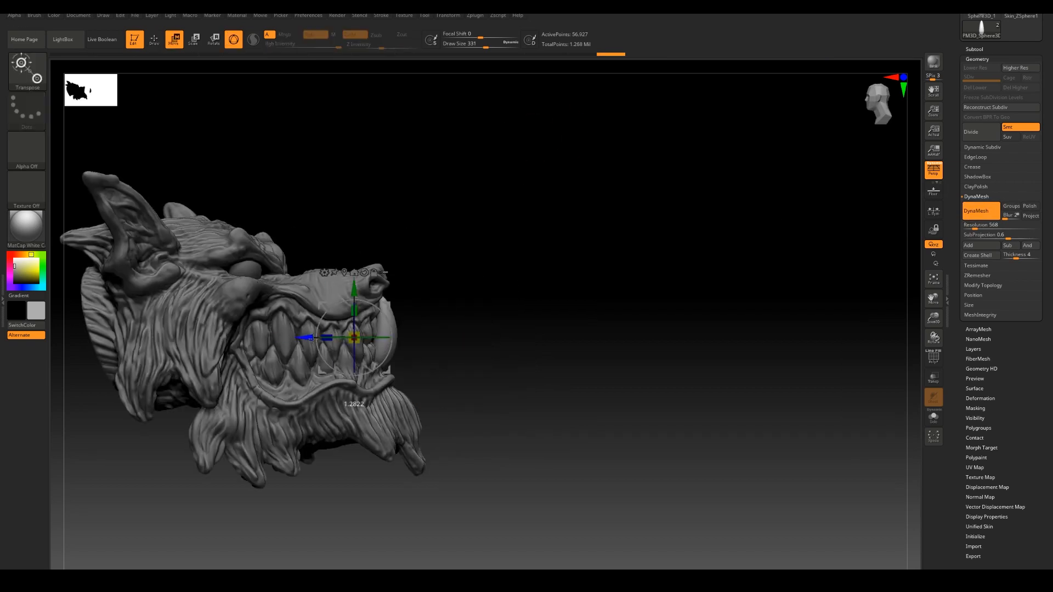
mouse_move(712, 285)
left_mouse_down()
mouse_move(609, 288)
mouse_move(735, 282)
mouse_move(614, 288)
left_mouse_up()
left_click_drag(395, 276, 378, 268)
left_click_drag(631, 285, 608, 288)
Curve and taper the tusk toward its tip with the Move brush at draw size 112.
key("q")
left_click_drag(339, 276, 324, 268)
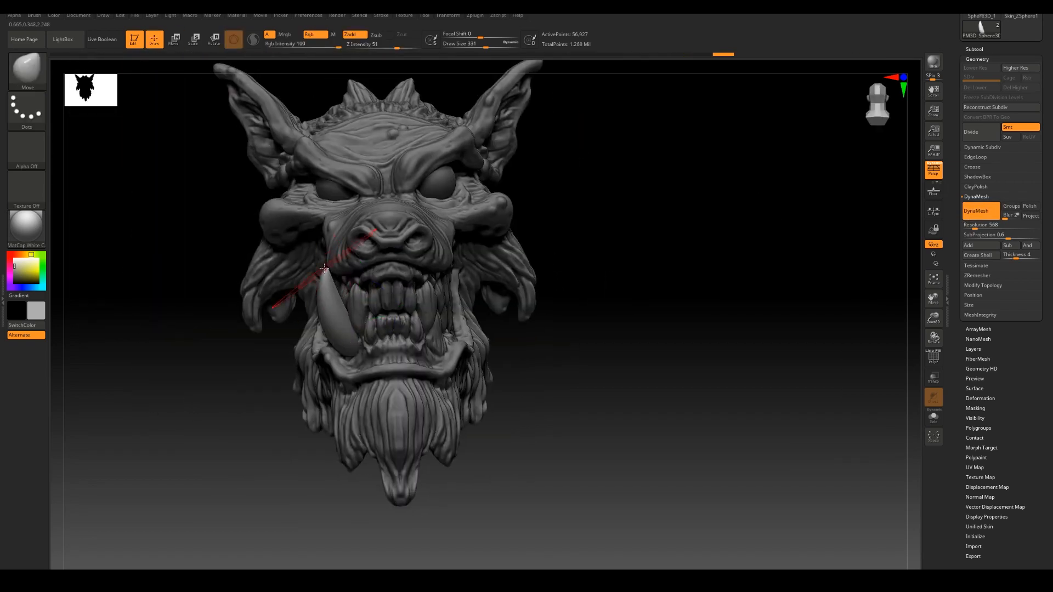
left_click_drag(361, 340, 455, 314)
key("s")
mouse_move(614, 307)
left_mouse_down()
mouse_move(554, 310)
mouse_move(565, 308)
left_mouse_up()
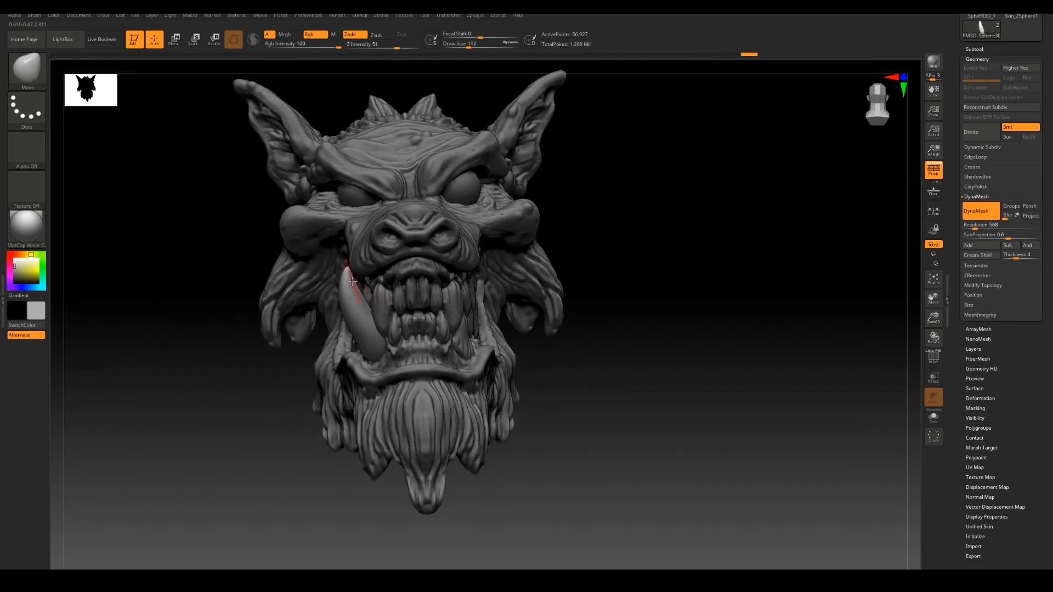
mouse_move(602, 263)
left_mouse_down()
mouse_move(590, 242)
mouse_move(561, 281)
mouse_move(360, 288)
mouse_move(365, 300)
left_mouse_up()
mouse_move(614, 274)
left_mouse_down()
mouse_move(694, 270)
mouse_move(597, 269)
left_mouse_up()
Smooth the tusk's surface and refine its outline where it meets the lip.
left_click_drag(383, 293, 393, 320, "shift")
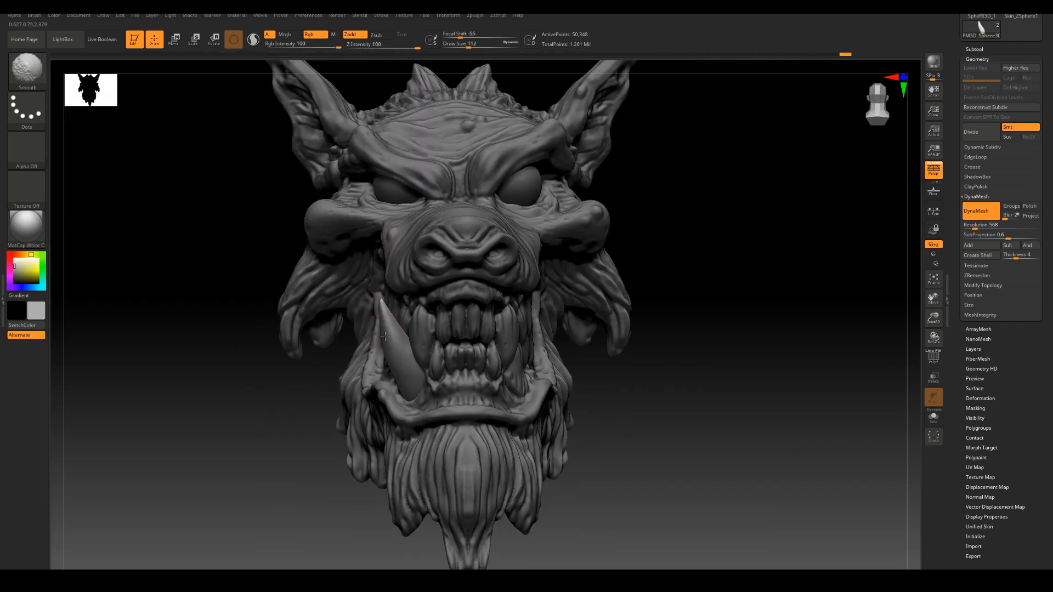
left_click(28, 68)
mouse_move(614, 274)
left_mouse_down()
mouse_move(713, 274)
mouse_move(614, 274)
left_mouse_up()
left_click(393, 193)
left_click_drag(388, 324, 399, 359, "shift")
mouse_move(247, 329)
left_mouse_down()
mouse_move(639, 332)
mouse_move(642, 294)
mouse_move(404, 333)
left_mouse_up()
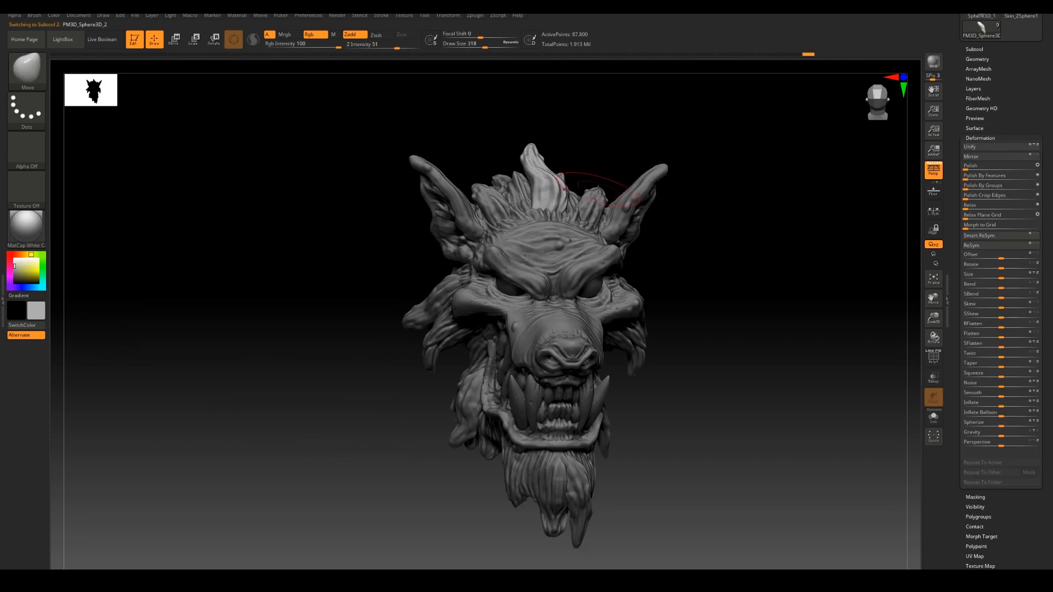
Select the added hair tufts on the crown and merge the separate subtools down into the head.
left_click(598, 189, "alt")
left_click_drag(677, 249, 662, 234)
left_click(498, 195, "alt")
left_click(504, 221, "alt")
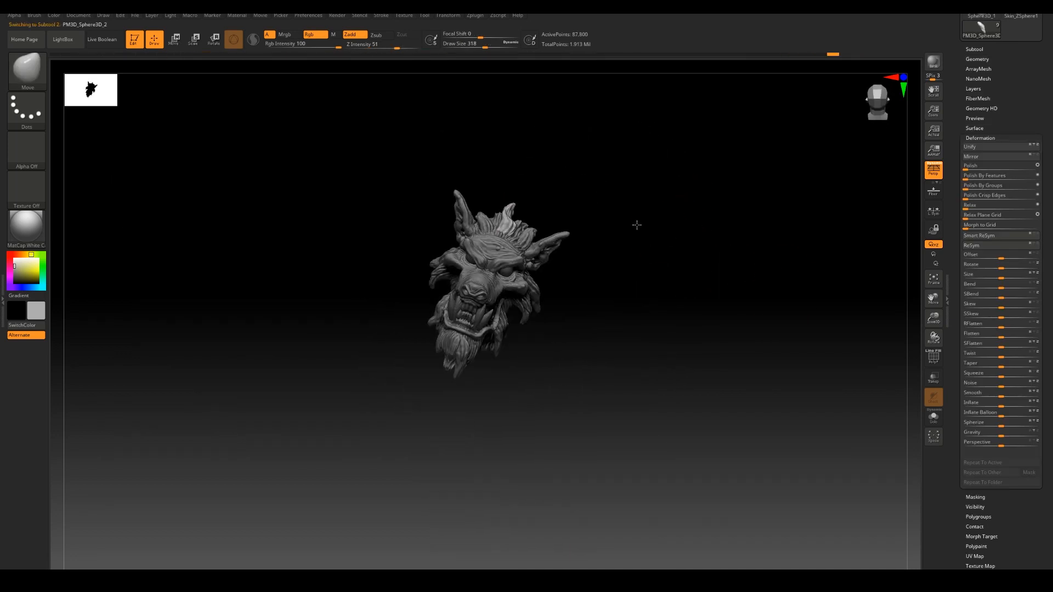
left_click_drag(550, 217, 779, 263)
left_click(974, 50)
left_click(985, 306)
left_click(985, 306)
Smooth and adjust the merged hair tufts on the head at draw size 112.
mouse_move(810, 324)
left_mouse_down()
mouse_move(745, 277)
mouse_move(730, 285)
left_mouse_up()
key("s")
left_click_drag(574, 317, 557, 317)
mouse_move(729, 329)
left_mouse_down()
mouse_move(767, 313)
mouse_move(790, 329)
left_mouse_up()
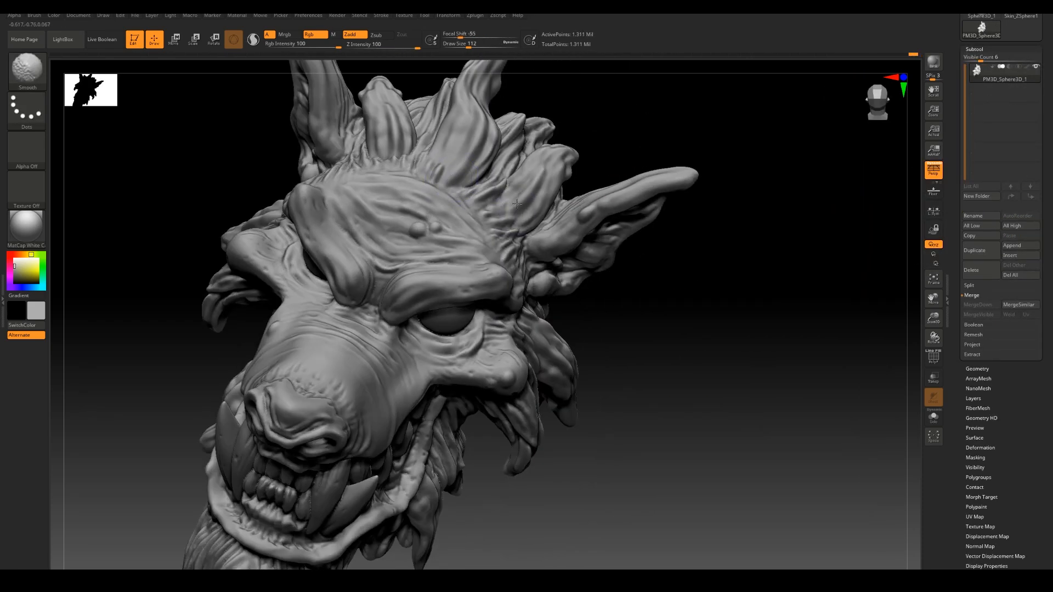
left_click_drag(713, 307, 701, 275)
mouse_move(581, 274)
left_mouse_down()
mouse_move(651, 254)
mouse_move(675, 257)
mouse_move(651, 235)
mouse_move(581, 258)
left_mouse_up()
left_click_drag(789, 351, 738, 359)
mouse_move(748, 401)
left_mouse_down()
mouse_move(600, 422)
mouse_move(717, 370)
mouse_move(576, 362)
left_mouse_up()
left_click_drag(244, 193, 302, 225)
Carve fine grooves and nicks into the tusks and detail the beard strands with the Standard brush at draw size 44.
key("b")
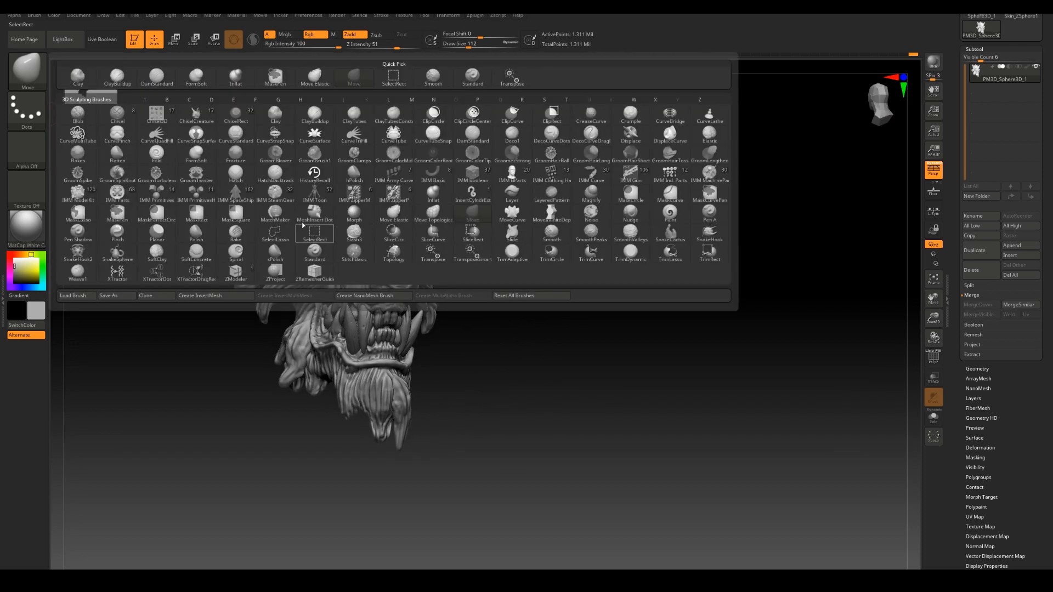
left_click(314, 252)
left_click_drag(524, 330, 673, 346)
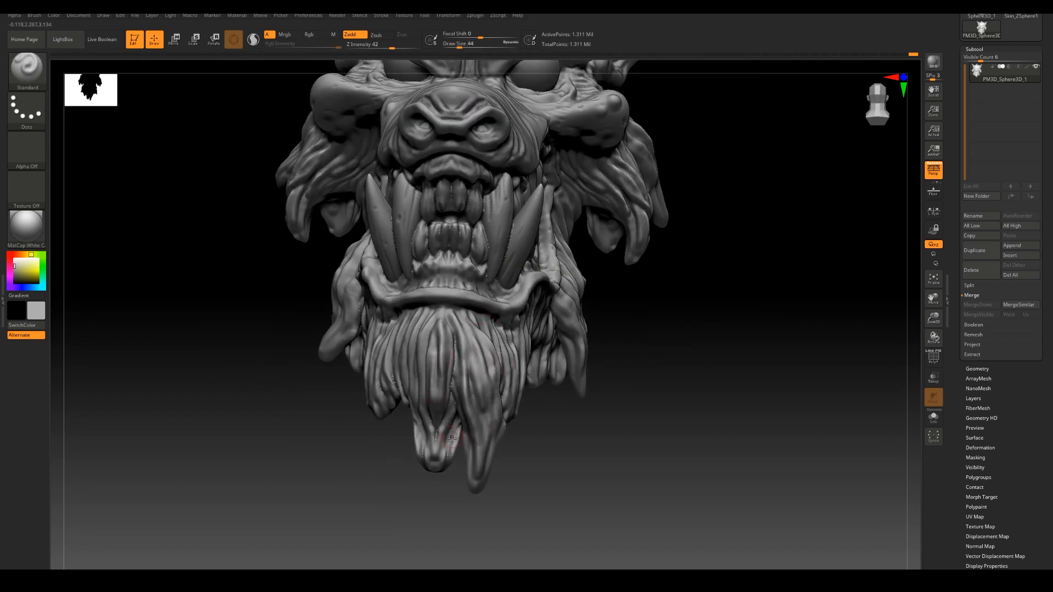
left_click_drag(680, 400, 466, 408)
left_click_drag(720, 280, 742, 382)
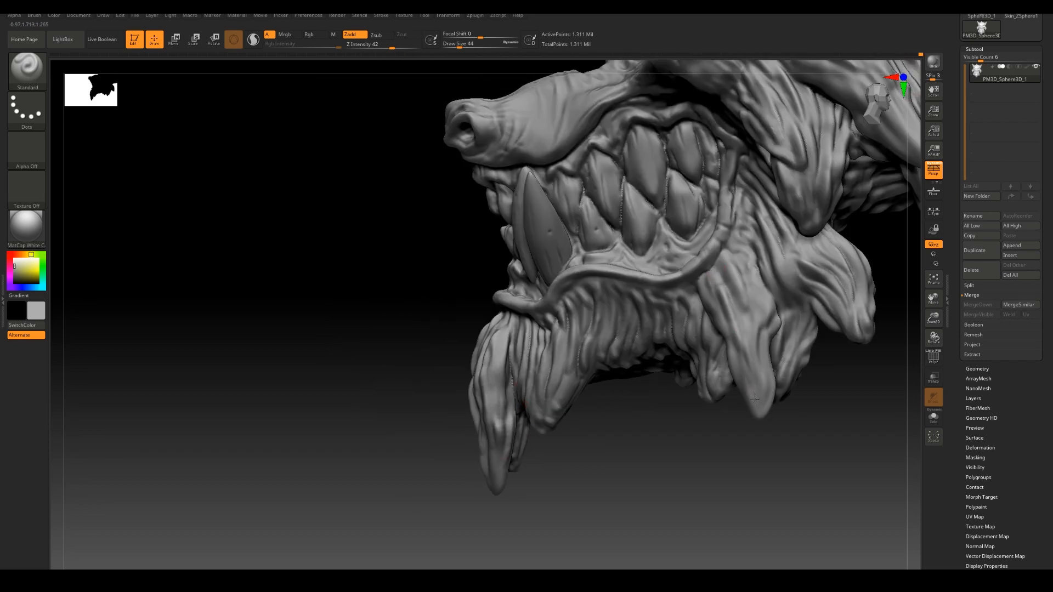
left_click_drag(747, 246, 761, 383)
left_click_drag(723, 323, 703, 279)
left_click_drag(827, 299, 782, 251)
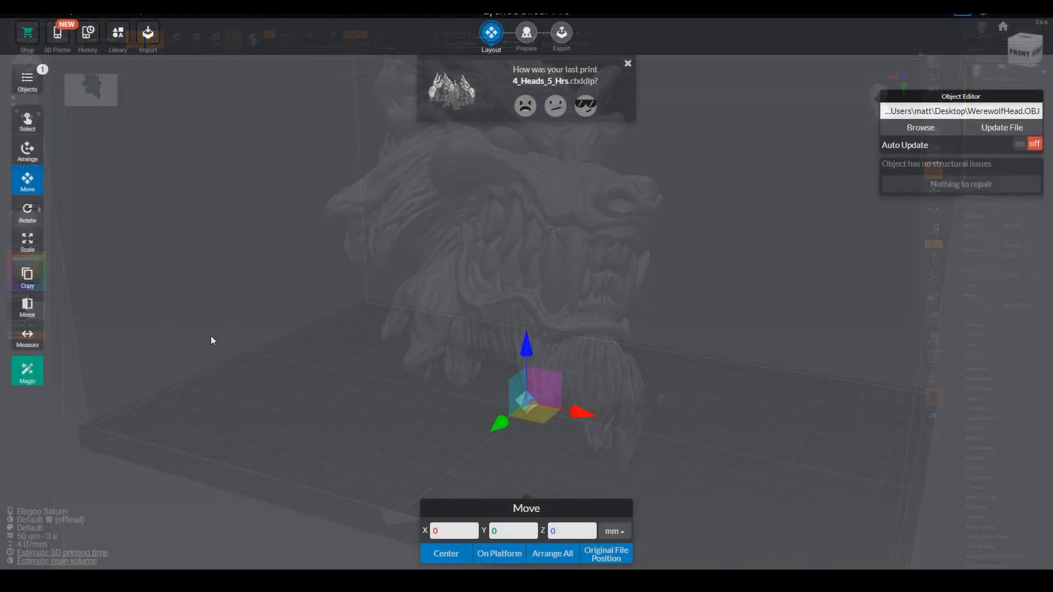
Switch to Lychee Slicer and scale the imported werewolf head uniformly to 835.93%.
key("s")
left_click(727, 367)
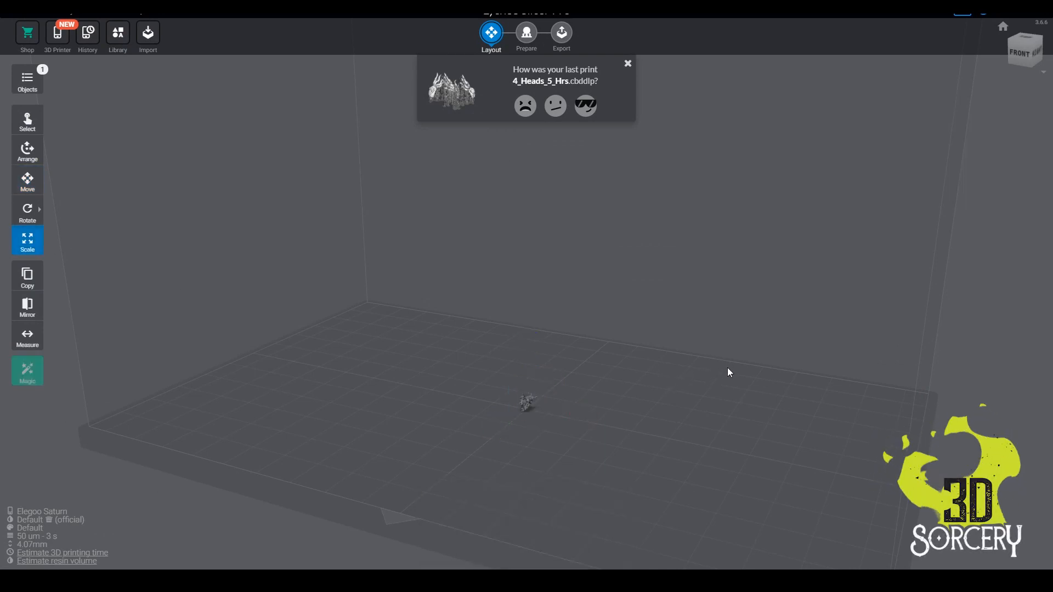
left_click(528, 403)
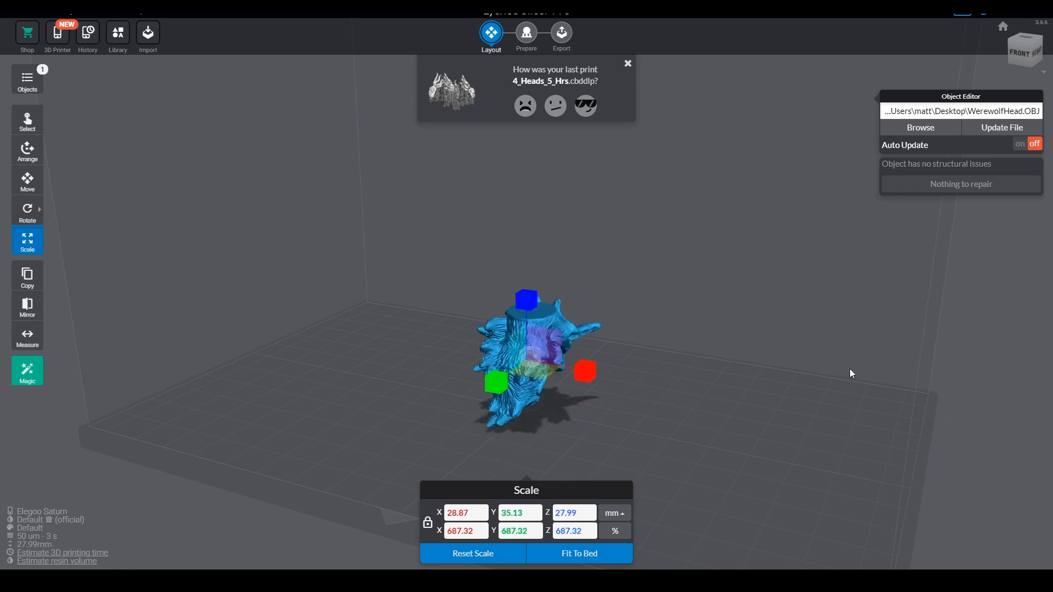
right_click_drag(850, 369, 599, 353)
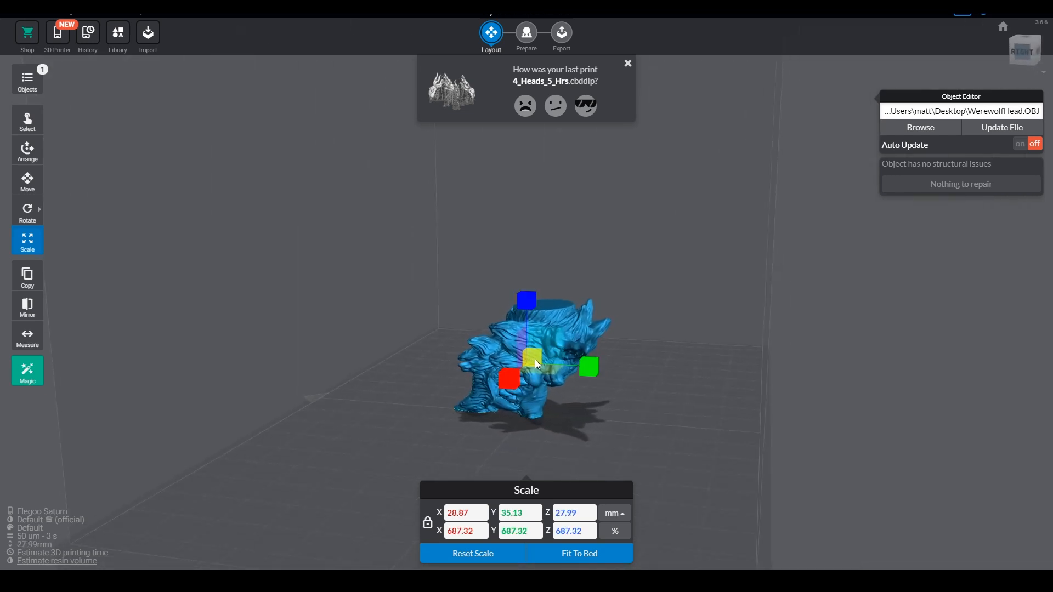
left_click_drag(534, 359, 543, 360)
right_click_drag(697, 379, 780, 383)
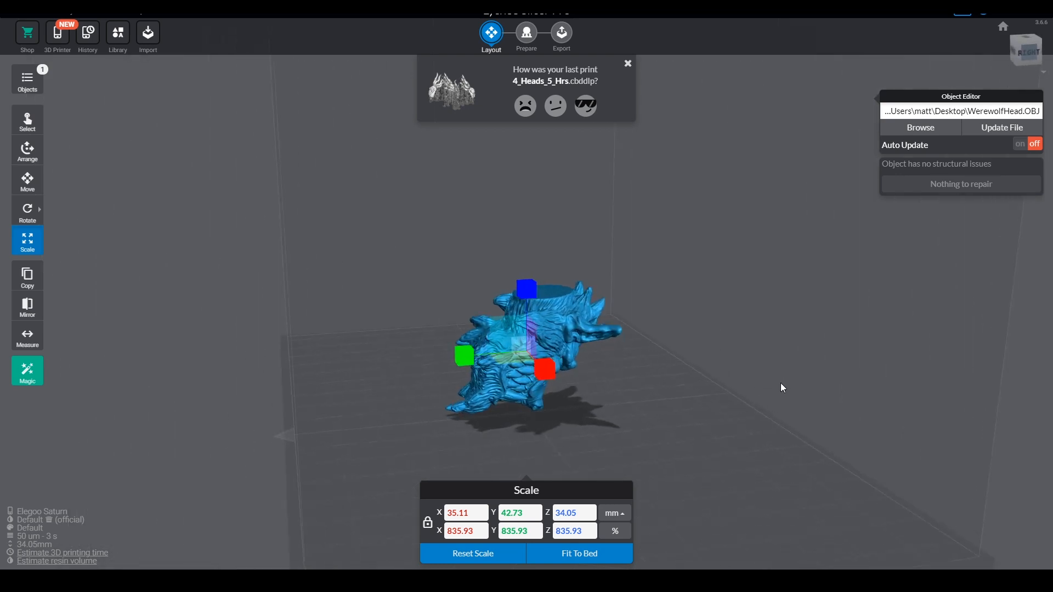
Rotate the head about the X axis to 136.94 degrees so it faces upward.
left_click(28, 209)
left_click_drag(530, 304, 333, 378)
right_click_drag(729, 307, 296, 346)
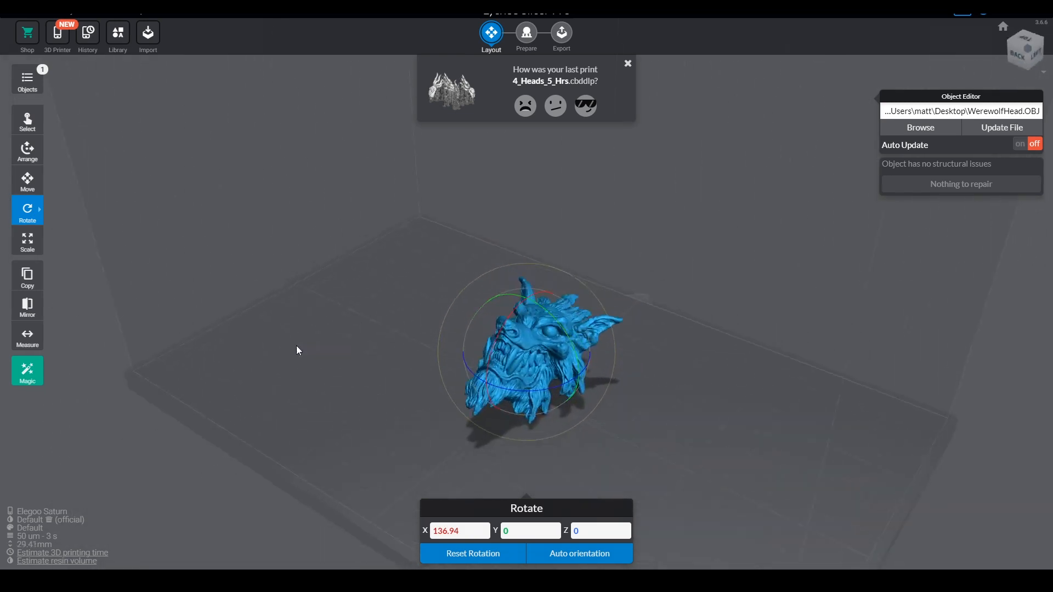
Generate automatic medium supports for the head at normal density and inspect their placement.
left_click(526, 34)
left_click(936, 313)
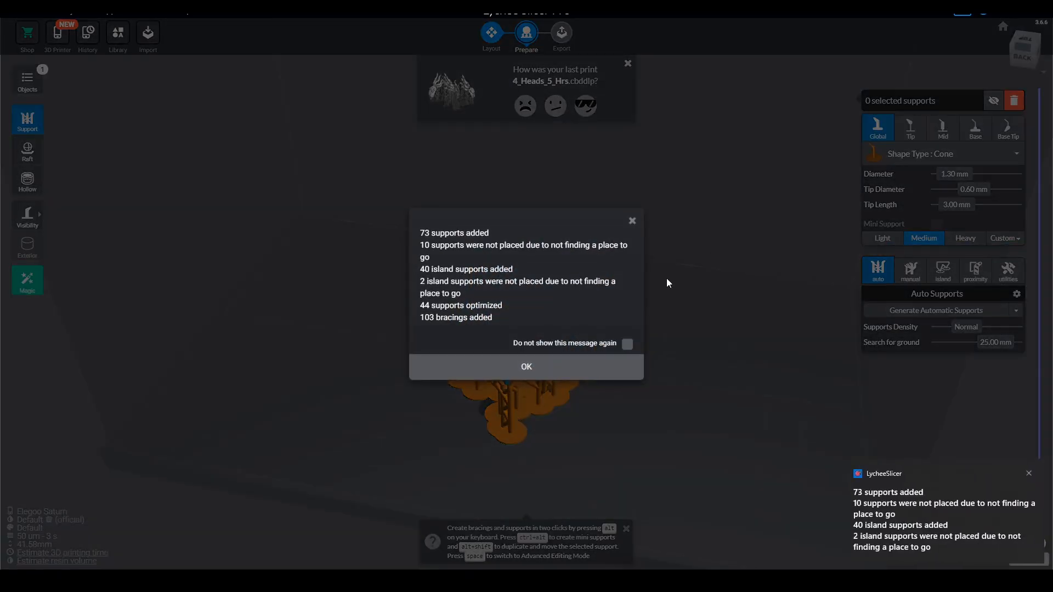
left_click(632, 220)
left_click_drag(719, 263, 588, 265)
scroll(588, 265, "up", 4)
left_click_drag(801, 350, 690, 335)
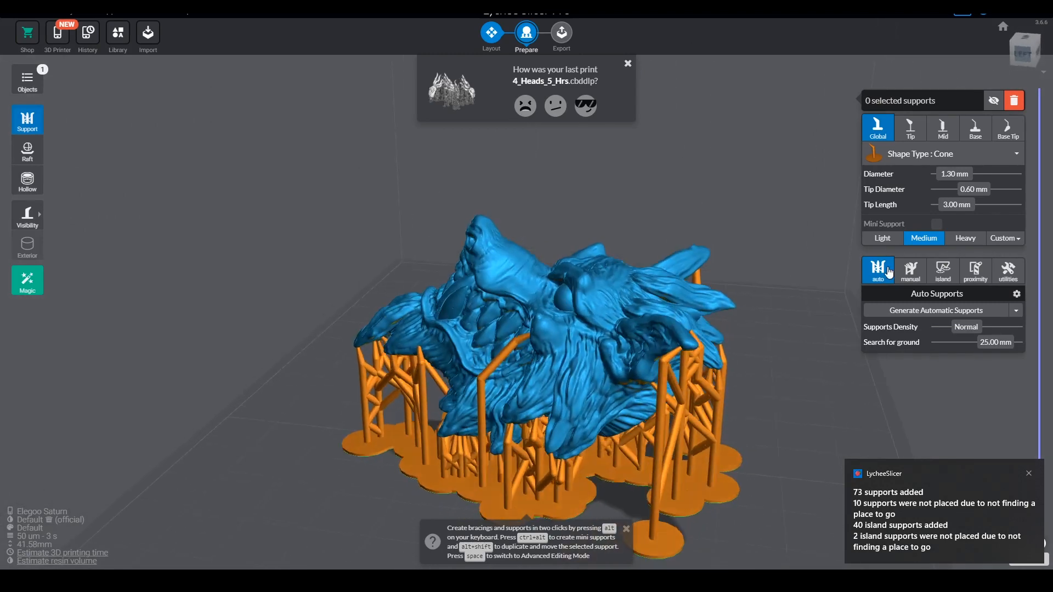
Add heavy cone supports beneath the flat neck surface at the back of the head.
left_click(966, 238)
left_click_drag(856, 359, 623, 382)
left_click(619, 384)
left_click_drag(767, 385, 519, 410)
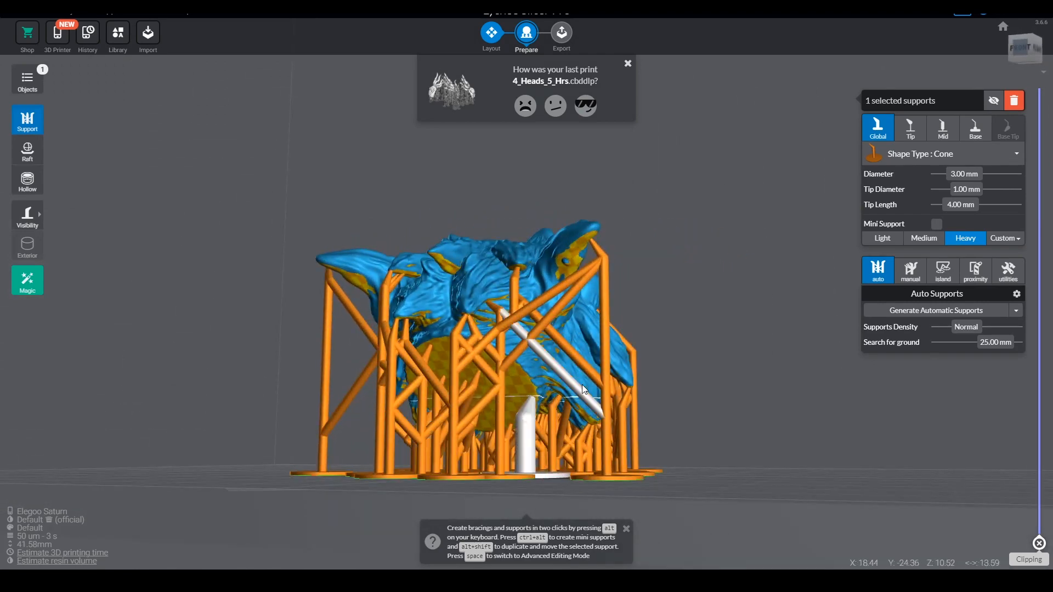
left_click_drag(581, 384, 708, 318)
left_click(497, 357)
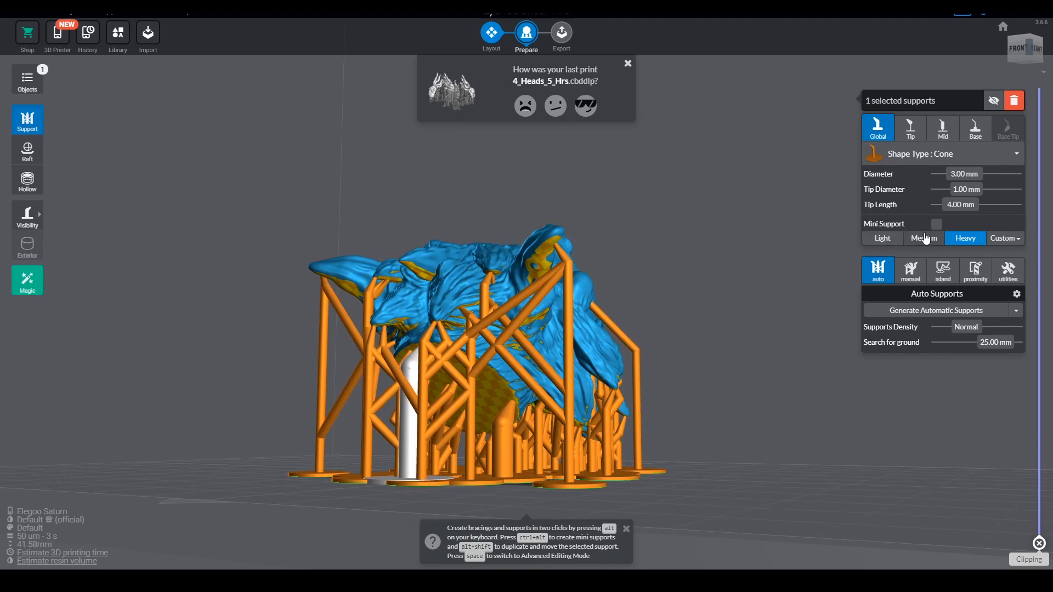
Change the selected heavy support to Medium and add further medium supports around the neck and lower fur.
left_click(924, 238)
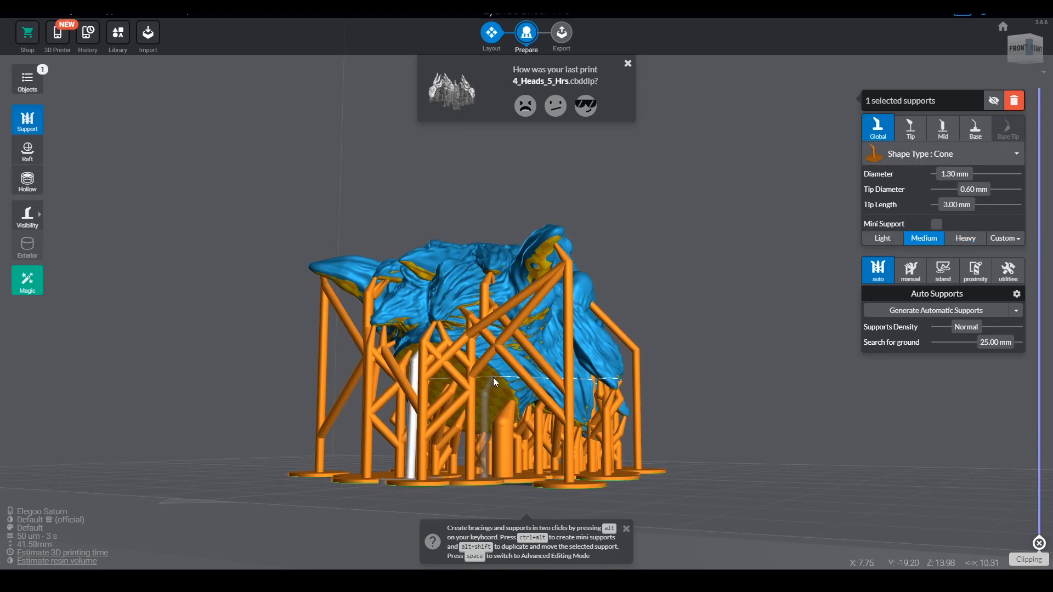
left_click_drag(507, 383, 871, 274)
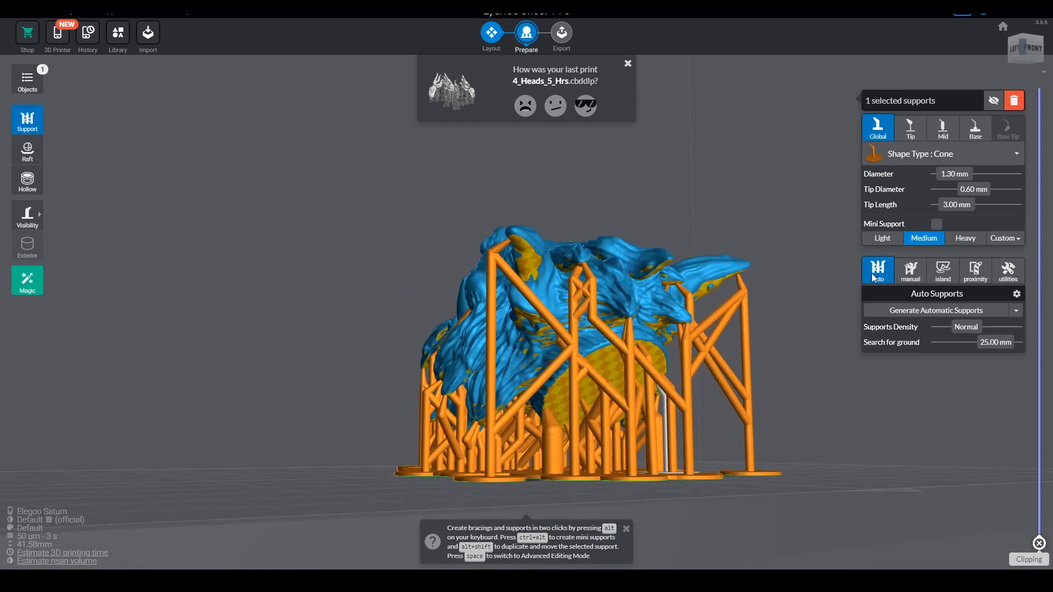
left_click(555, 389)
left_click_drag(555, 388, 738, 335)
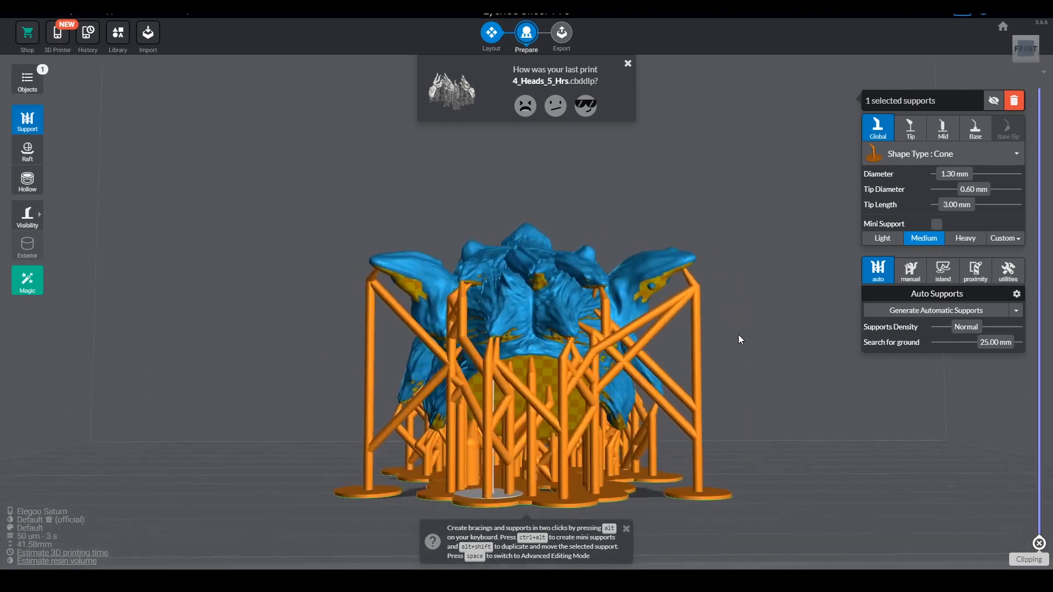
left_click_drag(735, 383, 702, 318)
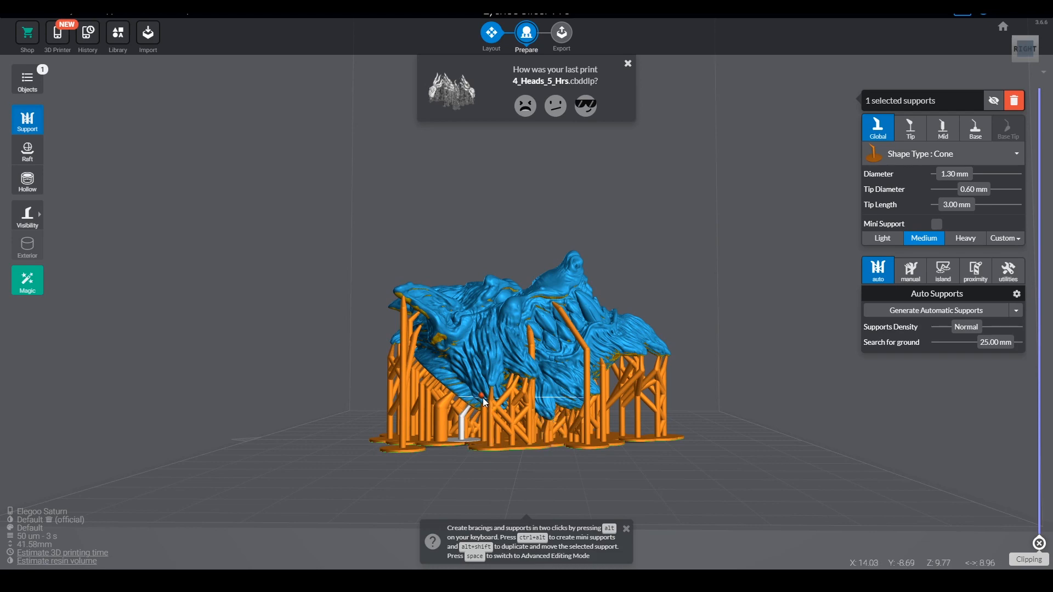
left_click_drag(615, 376, 797, 306)
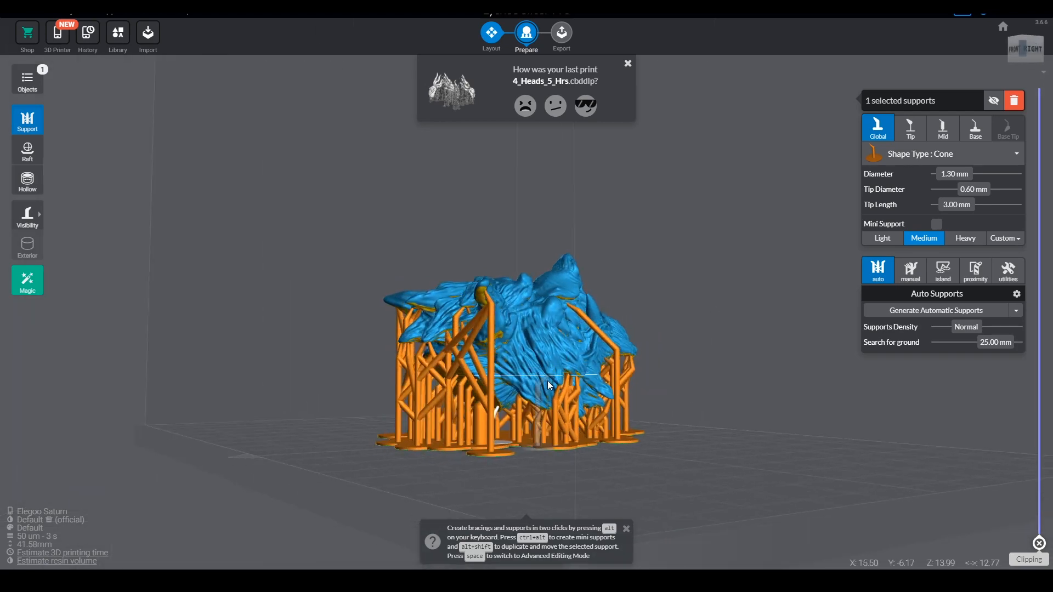
left_click_drag(555, 384, 735, 265)
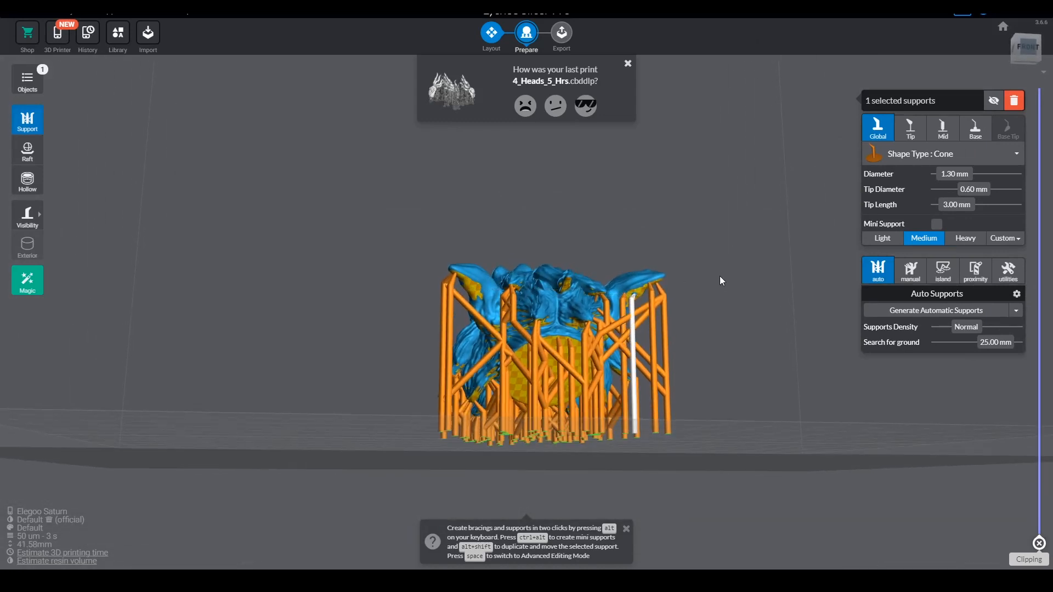
Place another medium support under the hair tufts and check the supported head from several sides.
left_click_drag(719, 280, 778, 281)
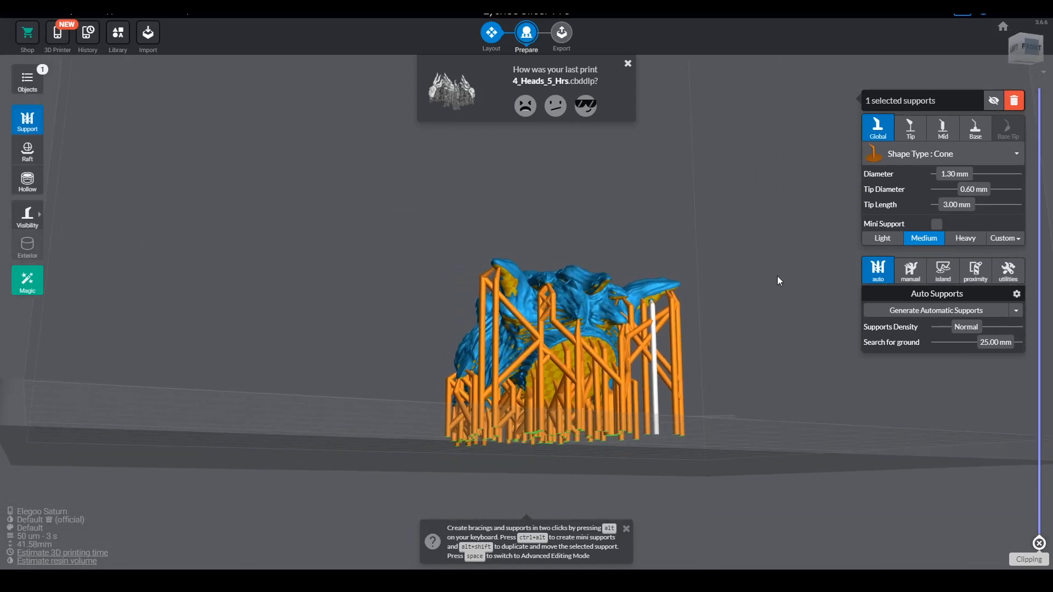
left_click(607, 285)
left_click_drag(692, 259, 281, 314)
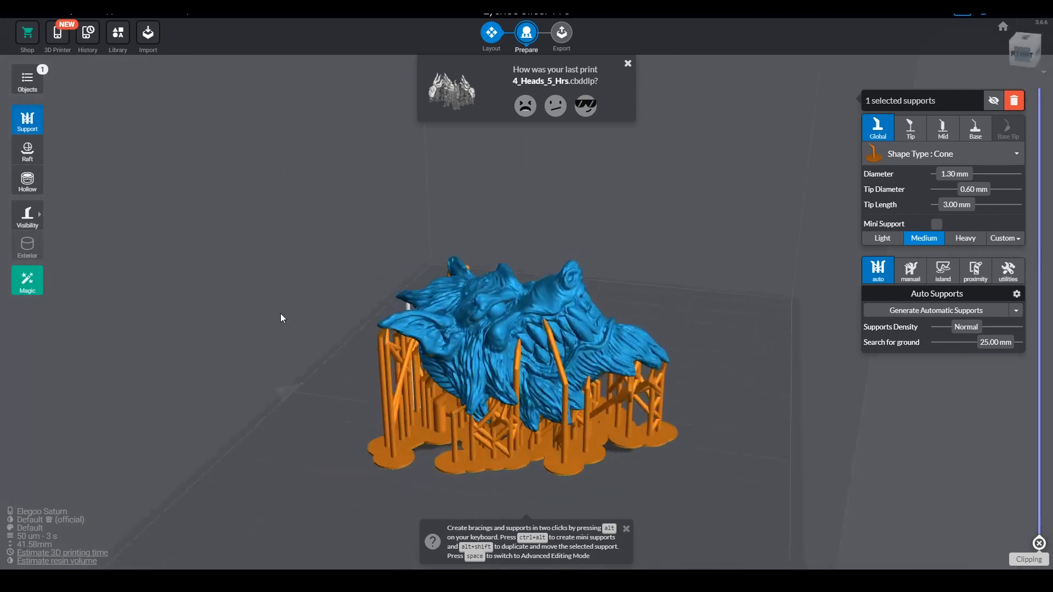
left_click_drag(699, 270, 742, 321)
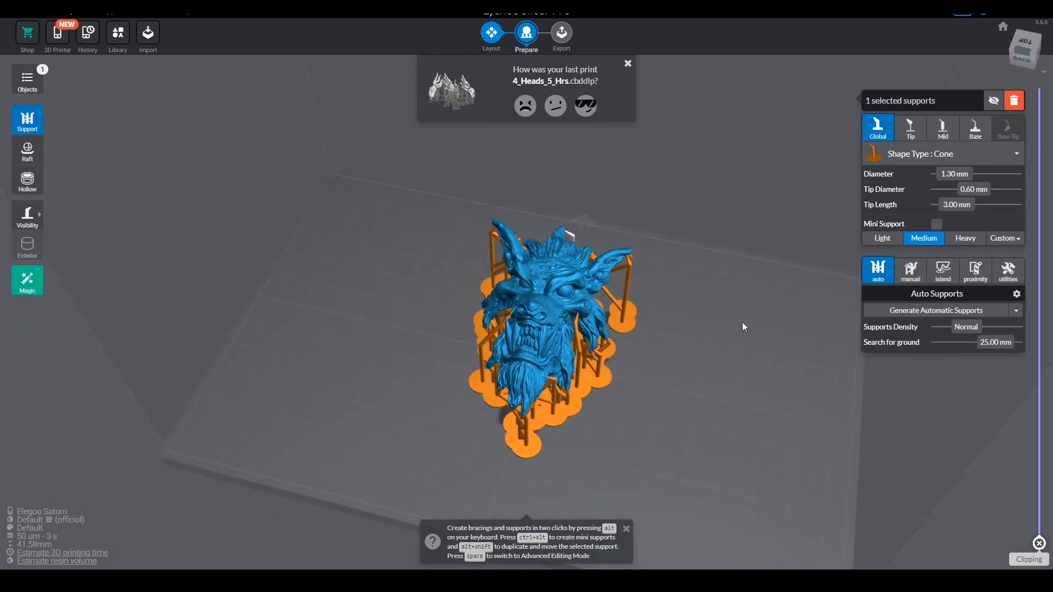
Add a walled raft that follows the outline of the supports, with the base override on.
left_click(27, 151)
left_click(1008, 149)
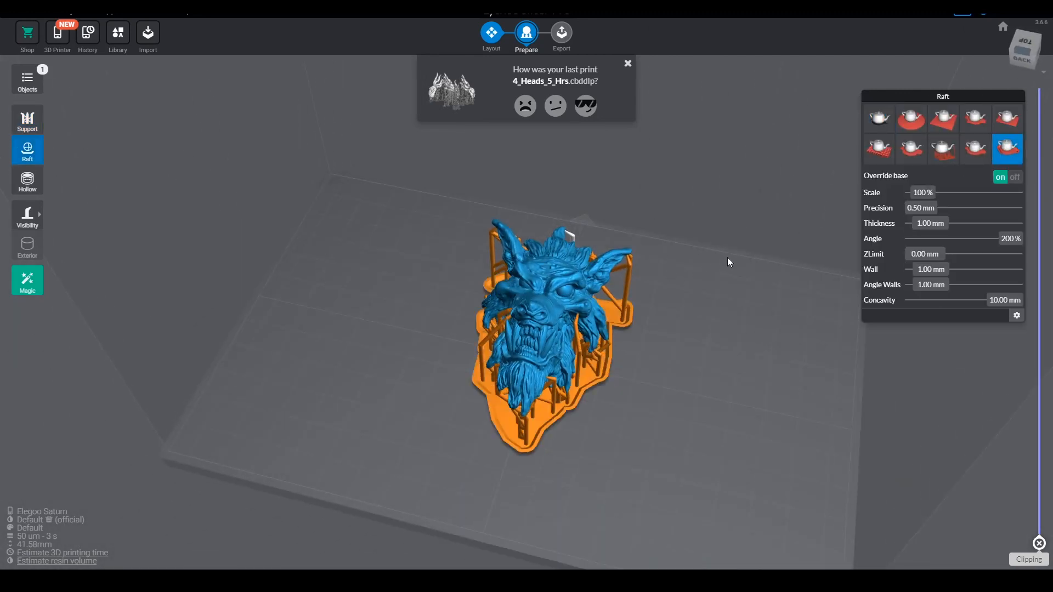
left_click_drag(738, 276, 729, 257)
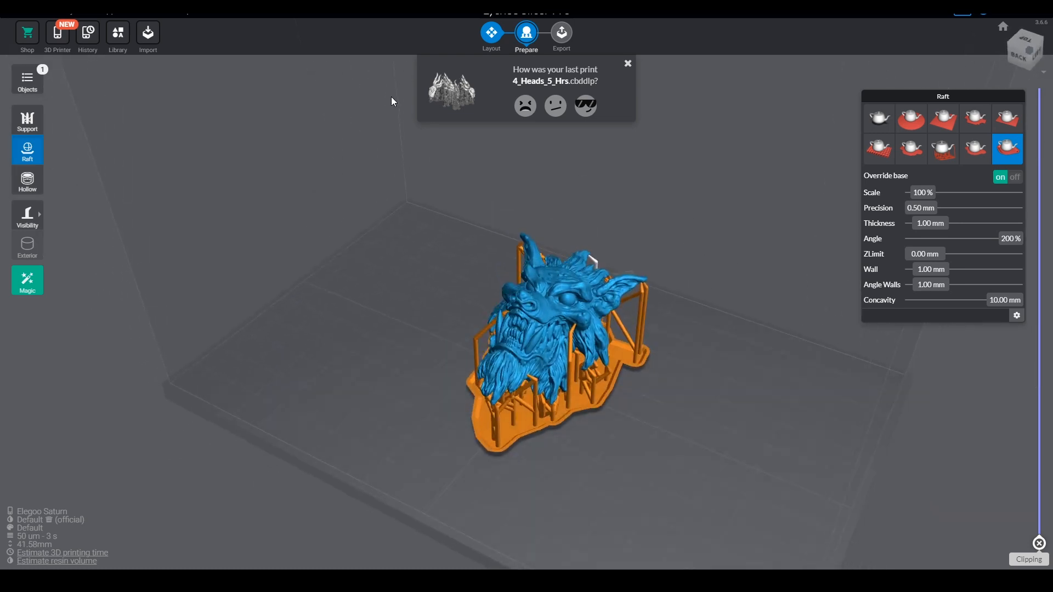
Move the supported werewolf head along X to about 59.50 mm in layout mode and paste a copy of it.
left_click(504, 43)
left_click_drag(592, 341, 424, 283)
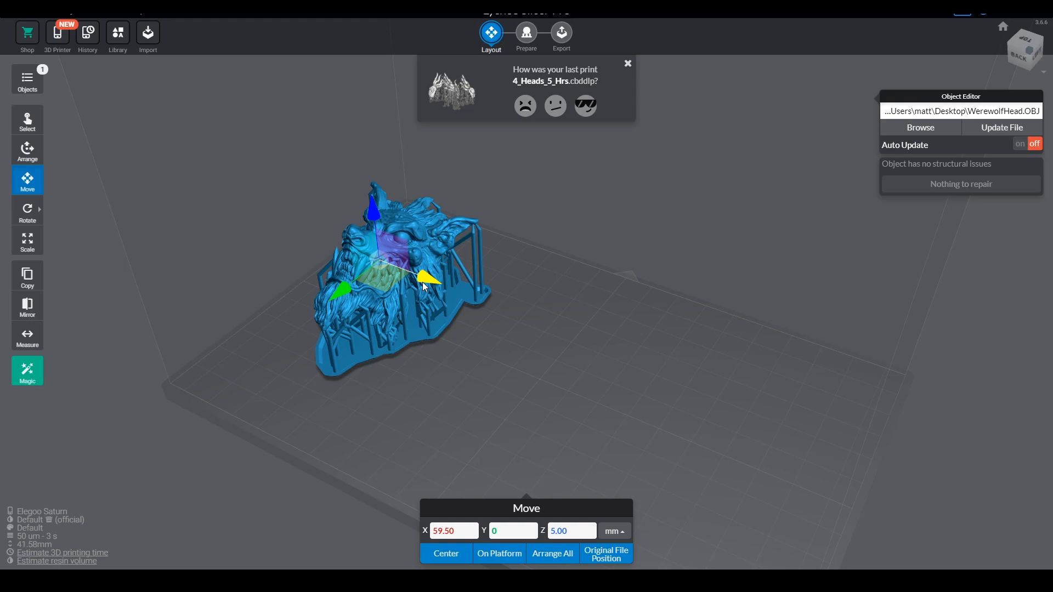
key("ctrl+v")
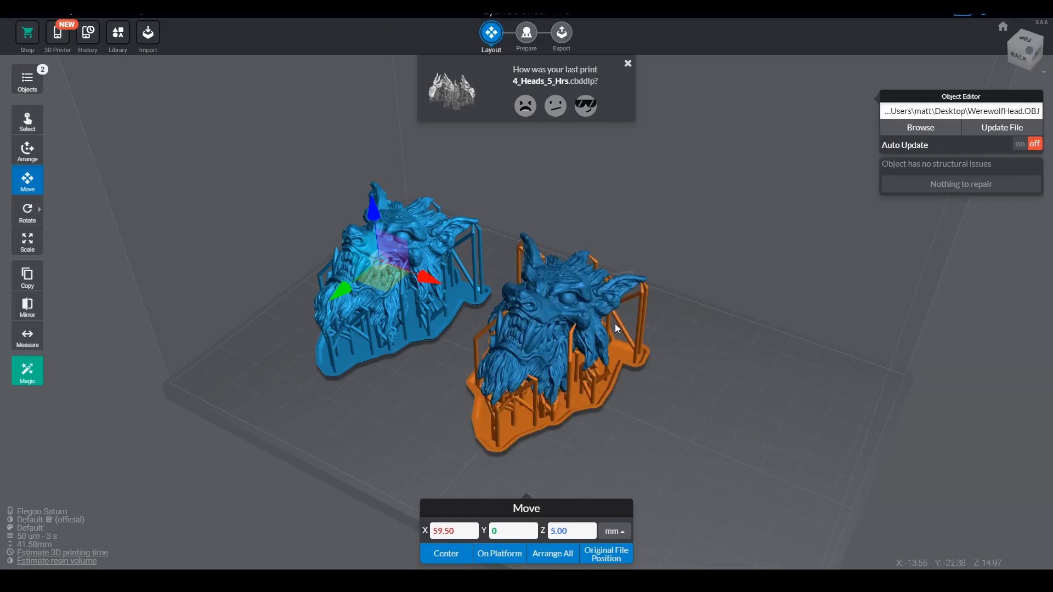
Shift the middle head slightly along X, paste a third head and move it to about X -47.20 mm.
left_click(614, 324)
left_click_drag(593, 336, 570, 343)
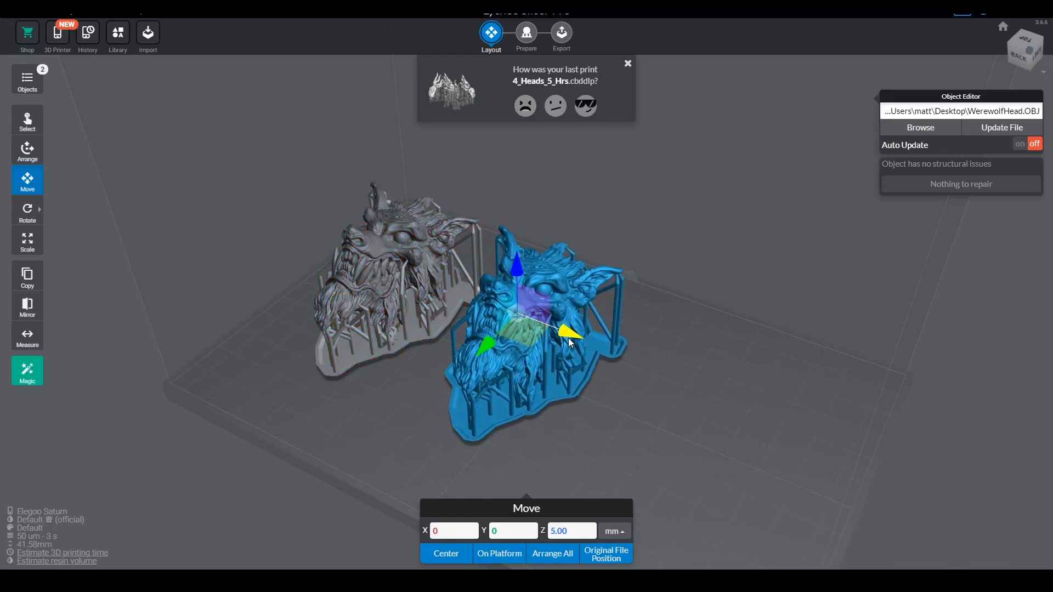
key("ctrl+v")
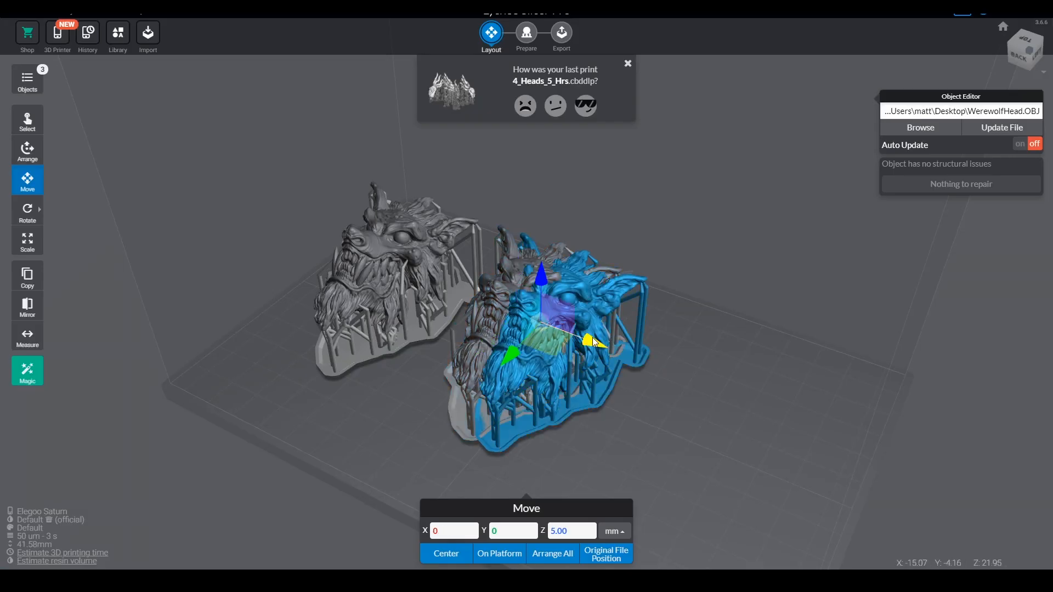
left_click_drag(590, 335, 756, 397)
right_click_drag(700, 258, 793, 247)
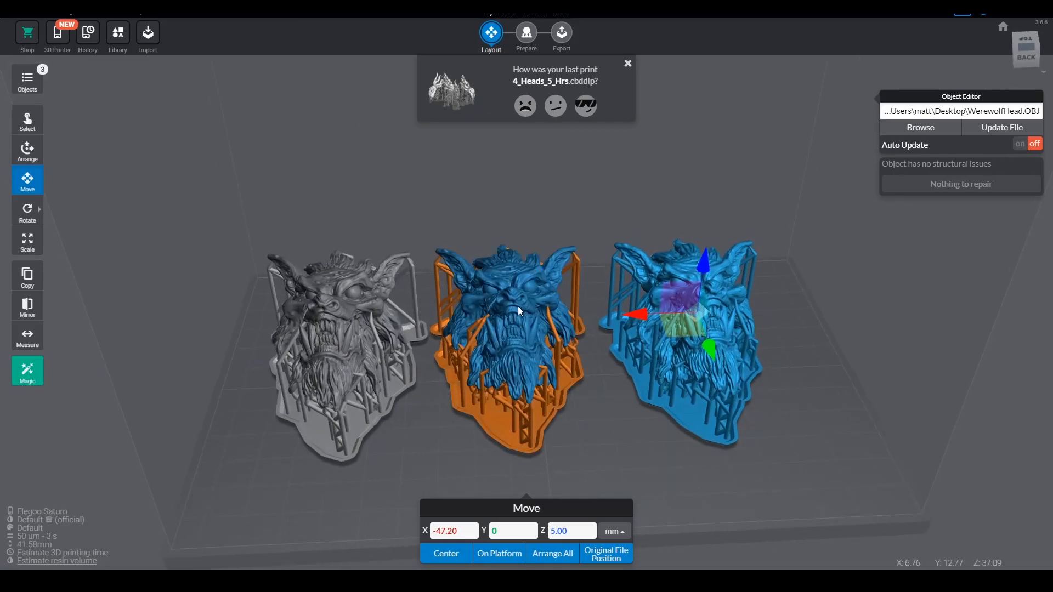
Even out the spacing by moving the third head farther outward and the middle head to about X 1.77 mm.
left_click(518, 310)
left_click_drag(448, 322, 458, 323)
left_click(696, 309)
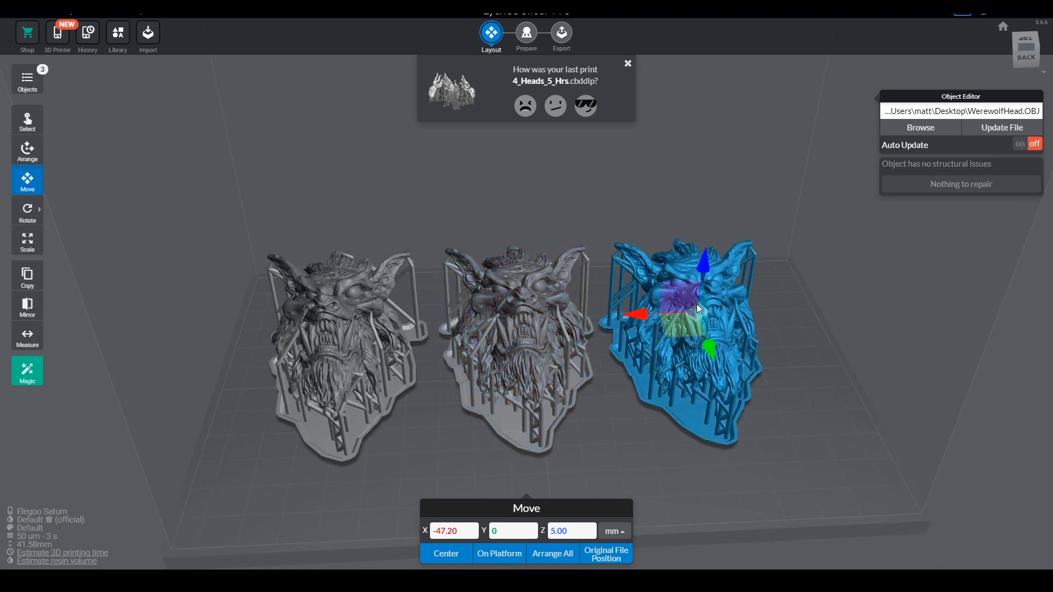
left_click_drag(636, 315, 663, 315)
mouse_move(620, 228)
right_mouse_down()
mouse_move(711, 224)
mouse_move(472, 202)
mouse_move(633, 215)
mouse_move(619, 245)
right_mouse_up()
left_click(517, 272)
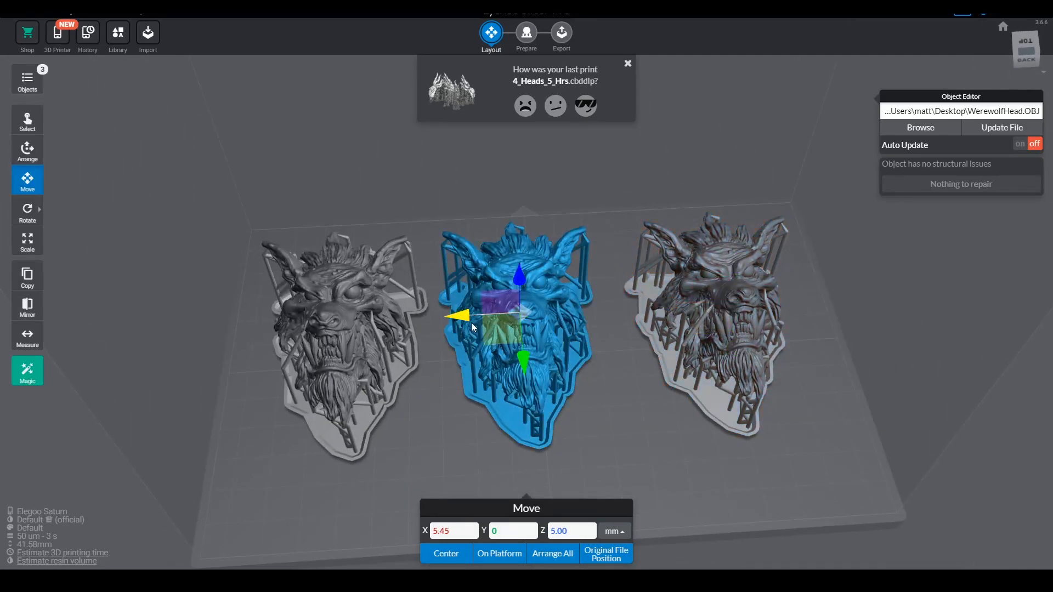
left_click_drag(472, 325, 478, 318)
Inspect the three supported heads up close and dismiss the finished slicing summary for WerewolfHead.ctb.
right_click_drag(638, 420, 695, 382)
scroll(656, 386, "up", 7)
middle_click_drag(702, 416, 741, 358)
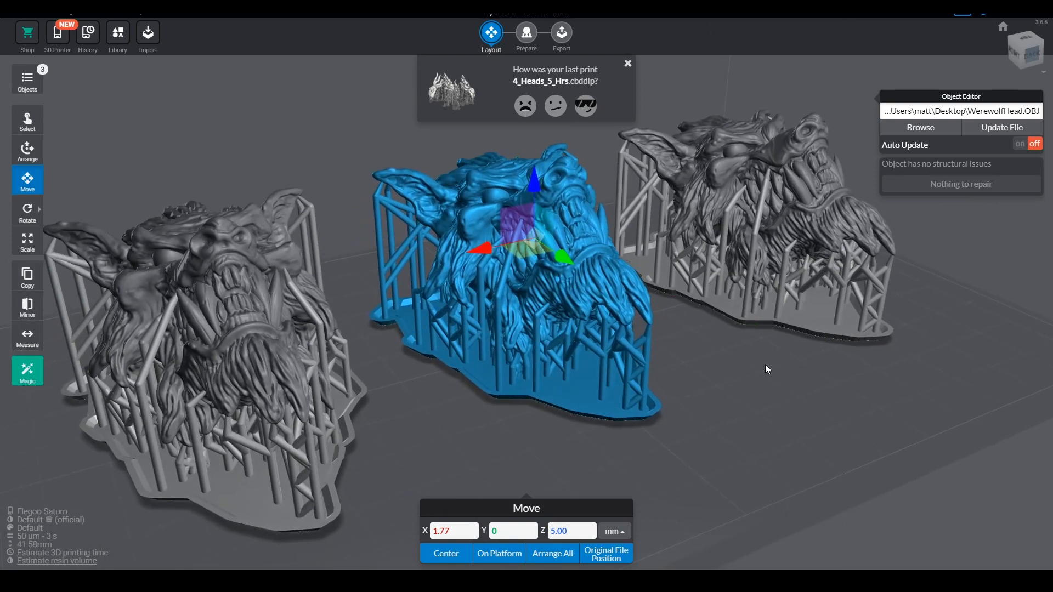
right_click_drag(767, 369, 743, 378)
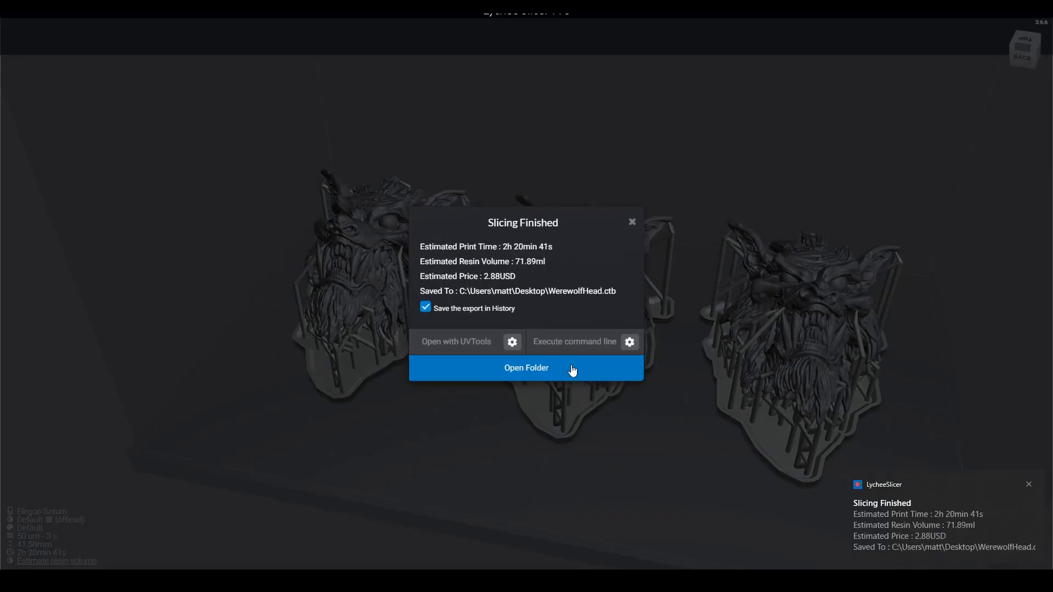
left_click(632, 222)
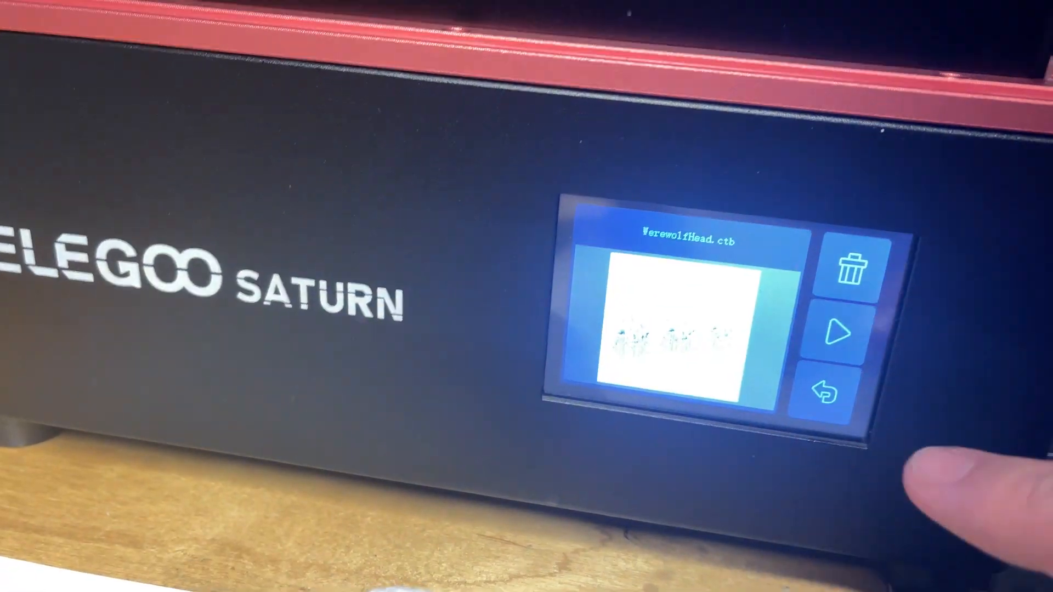